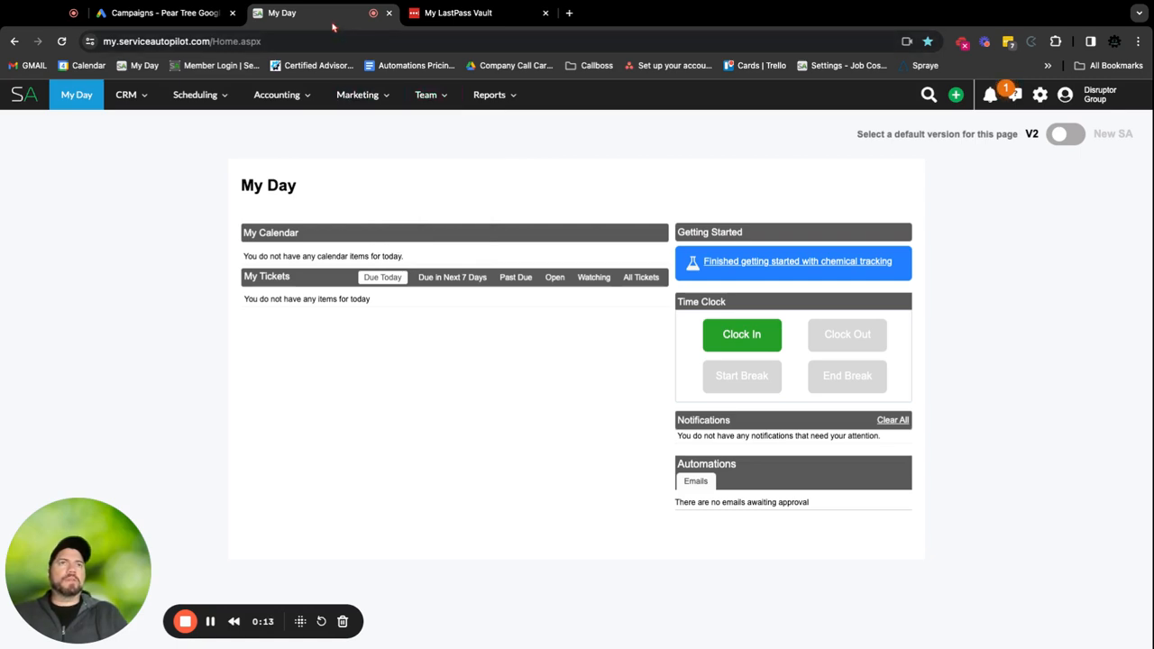
# Open the marketing automations list and create a new automation named "Estimate Follow Up".
pyautogui.moveTo(361, 98)
pyautogui.click(373, 135)
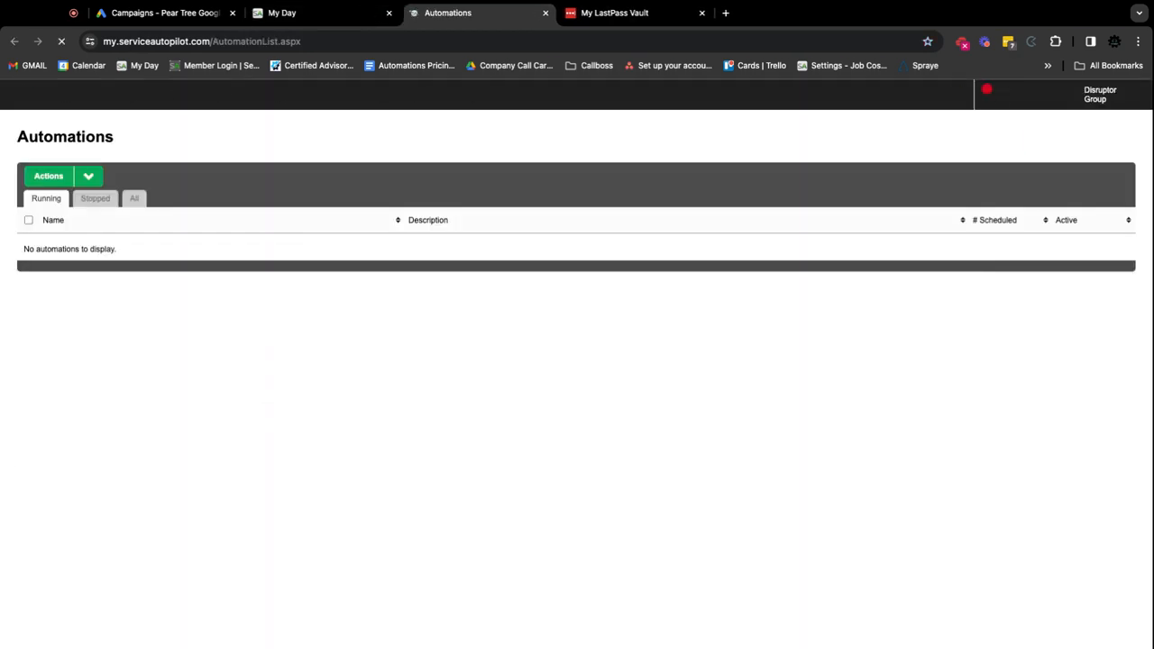
pyautogui.moveTo(298, 100)
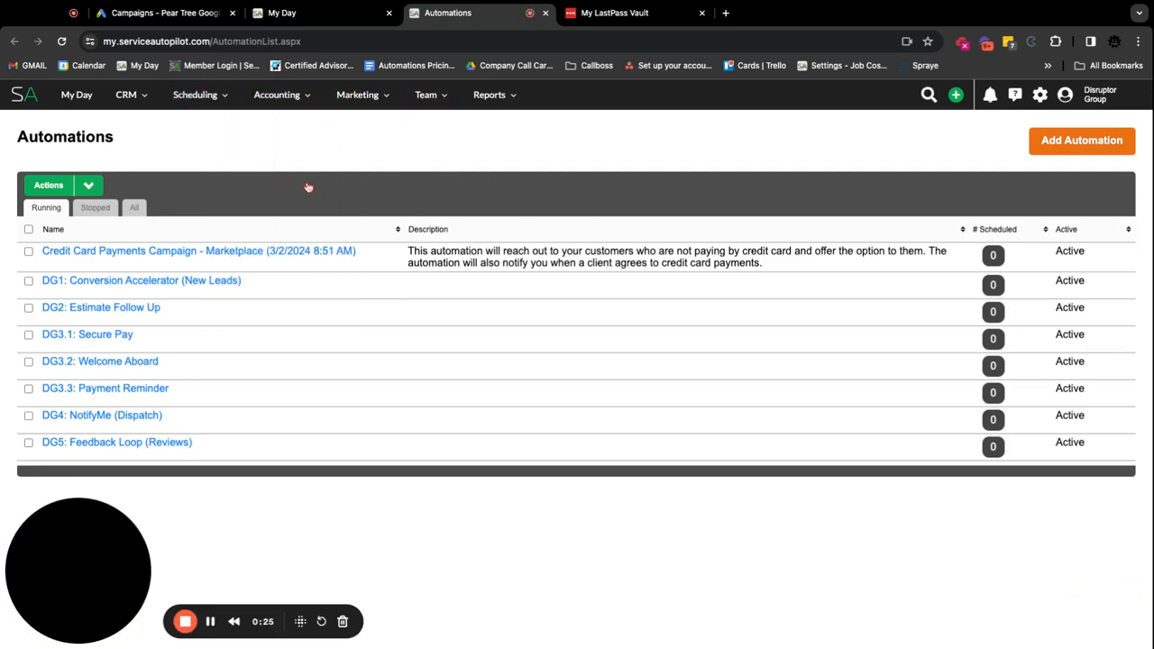
pyautogui.click(1078, 143)
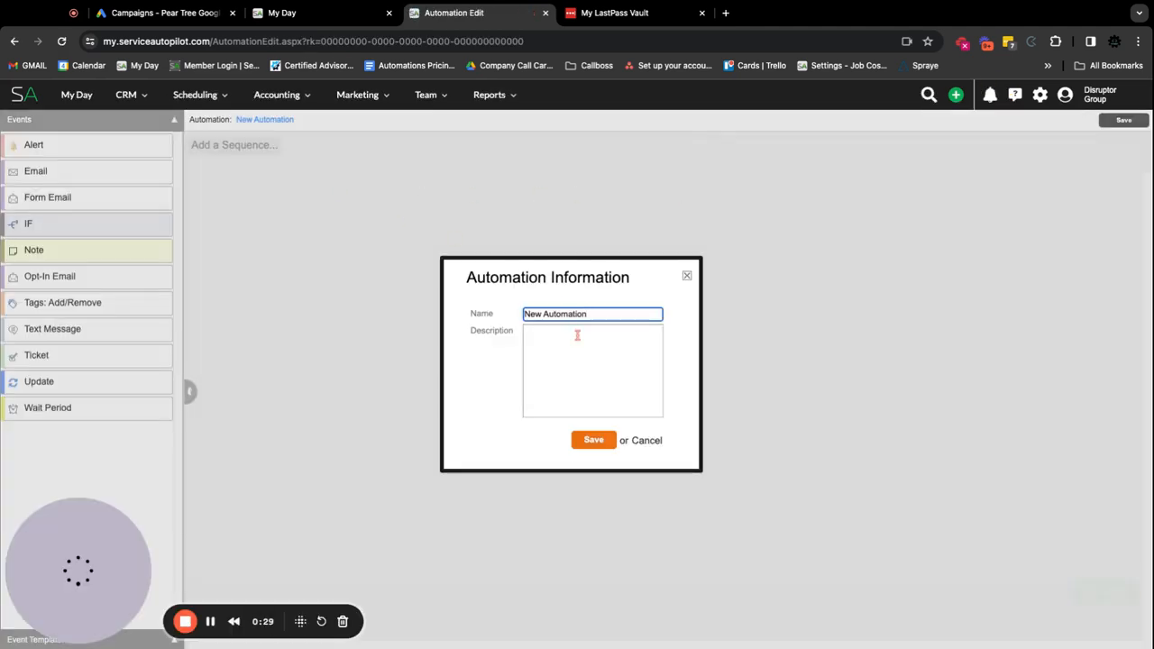
pyautogui.tripleClick(573, 313)
pyautogui.write('Estimate Follow Up')
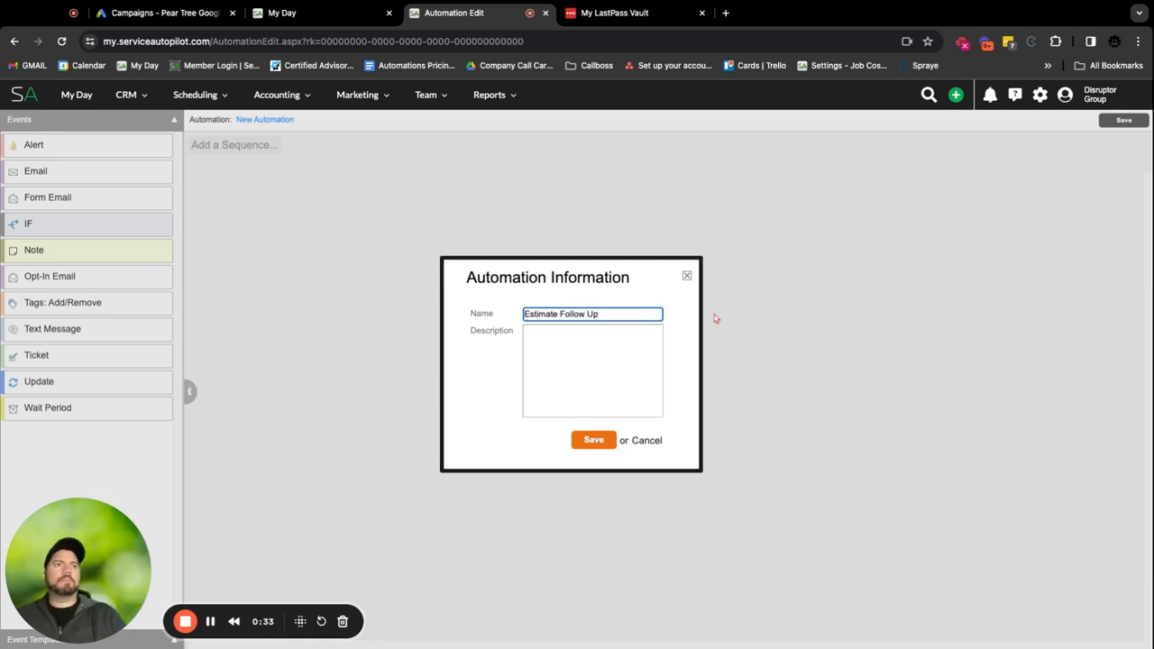
pyautogui.click(590, 442)
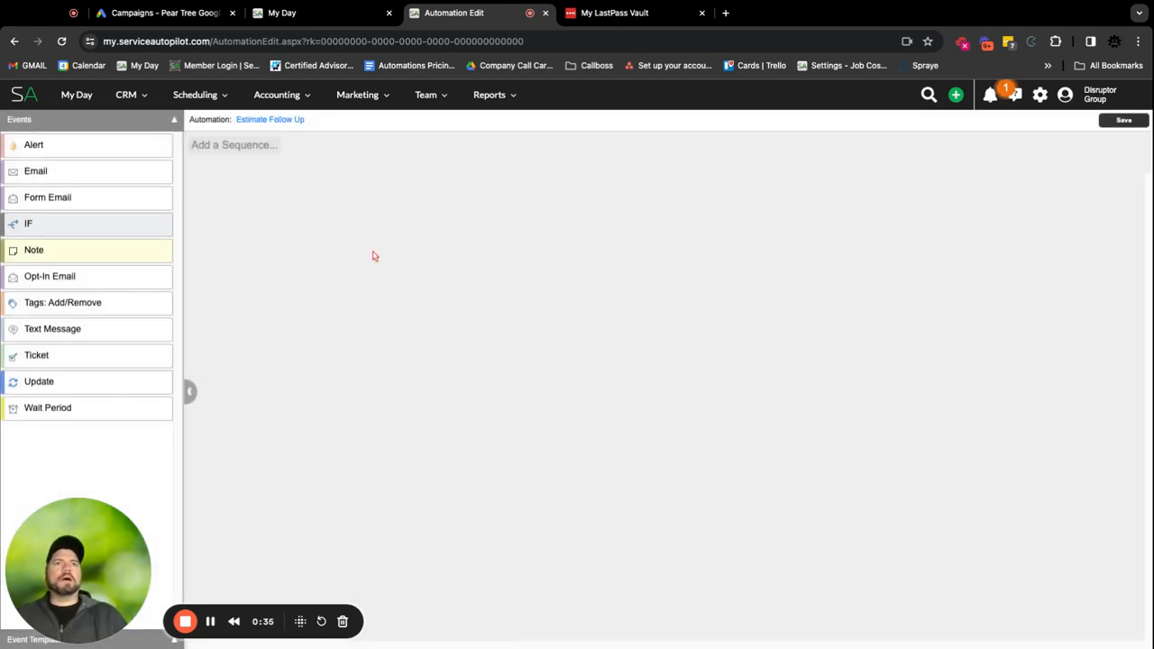
# Add a sequence named "Estimate Sent", restricted to active clients and open leads, with re-entry allowed after 1 day.
pyautogui.click(234, 148)
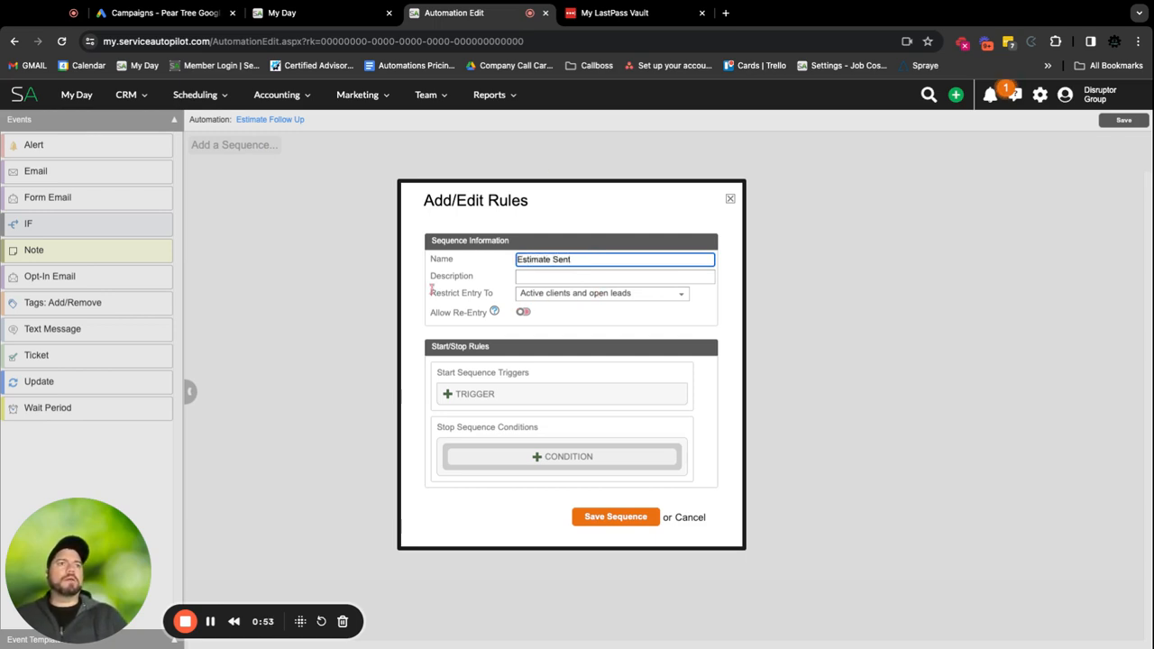
pyautogui.click(575, 299)
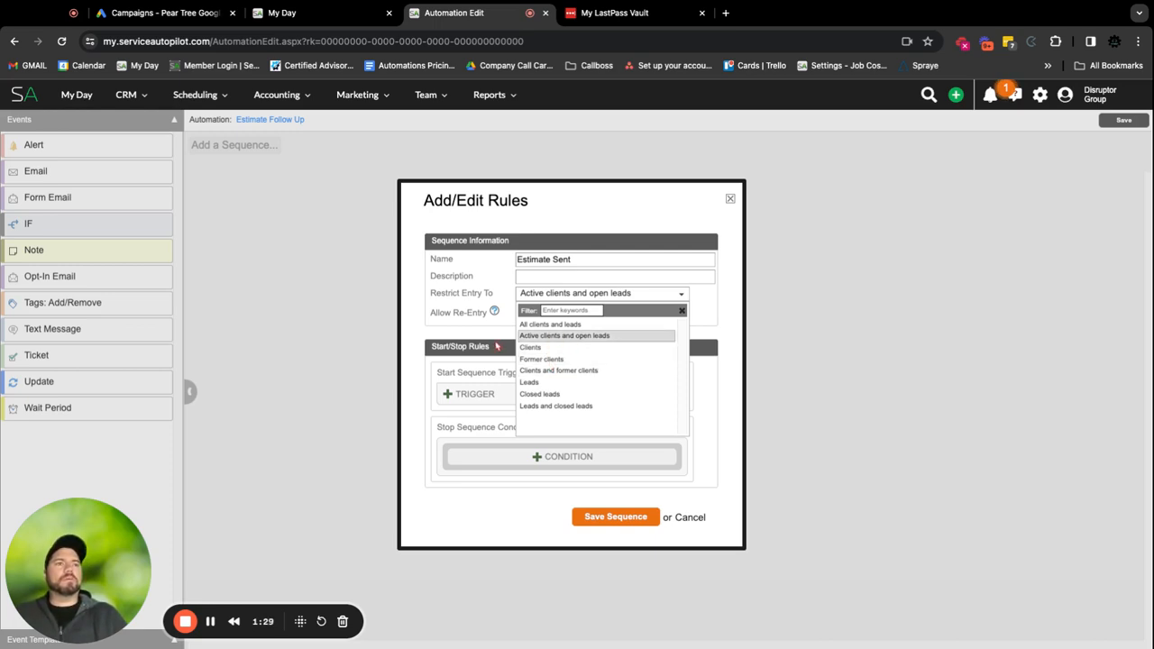
pyautogui.click(570, 337)
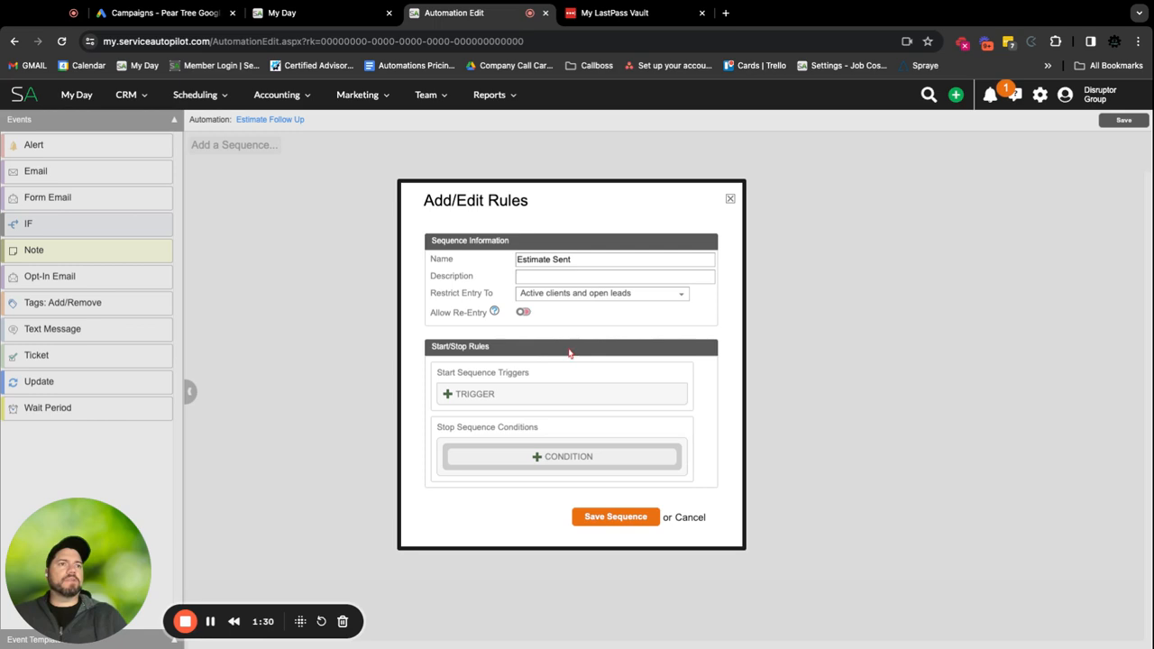
pyautogui.click(522, 312)
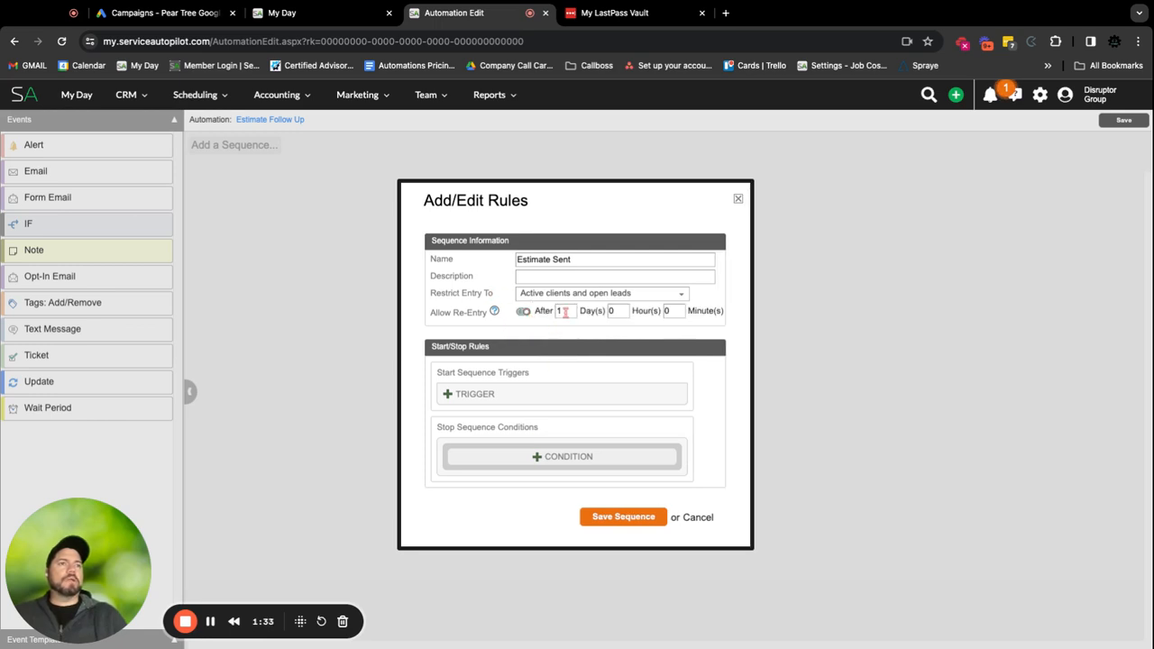
pyautogui.click(565, 310)
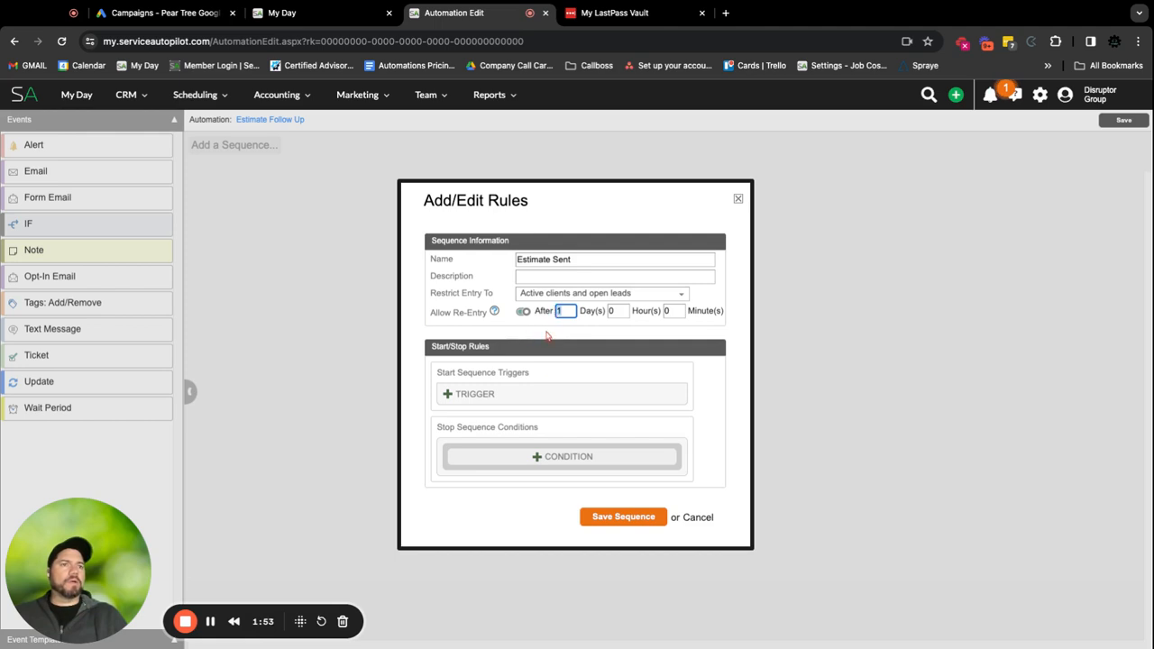
# Add a start trigger to the sequence using the "Estimate was sent" type.
pyautogui.click(474, 394)
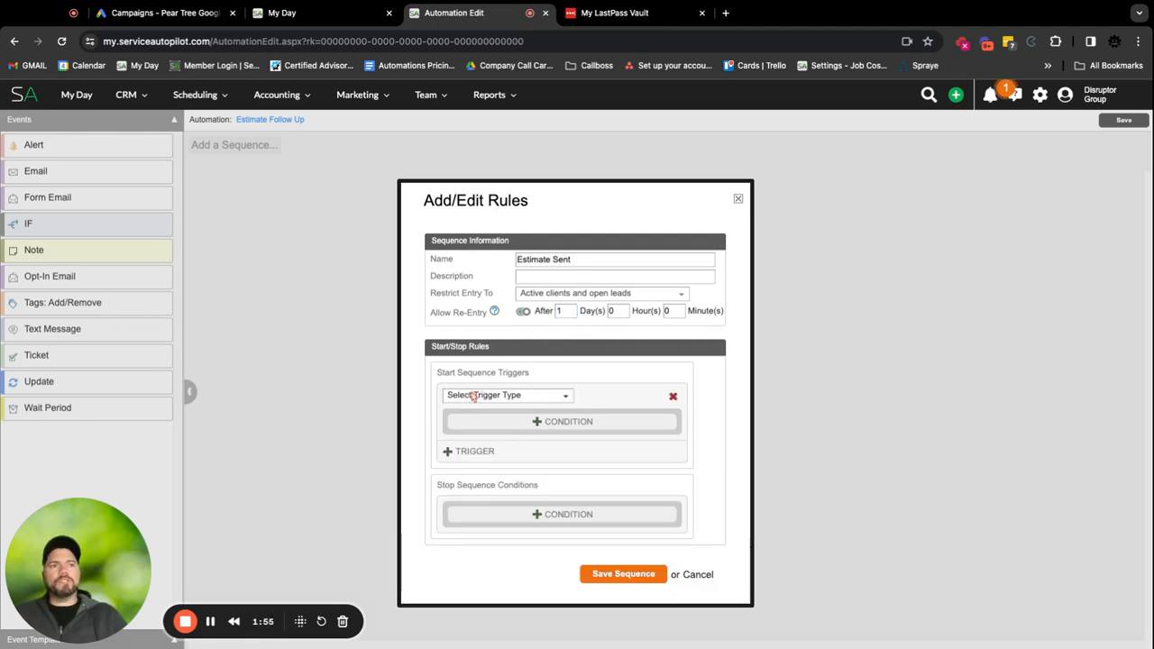
pyautogui.click(513, 397)
pyautogui.write('estimate')
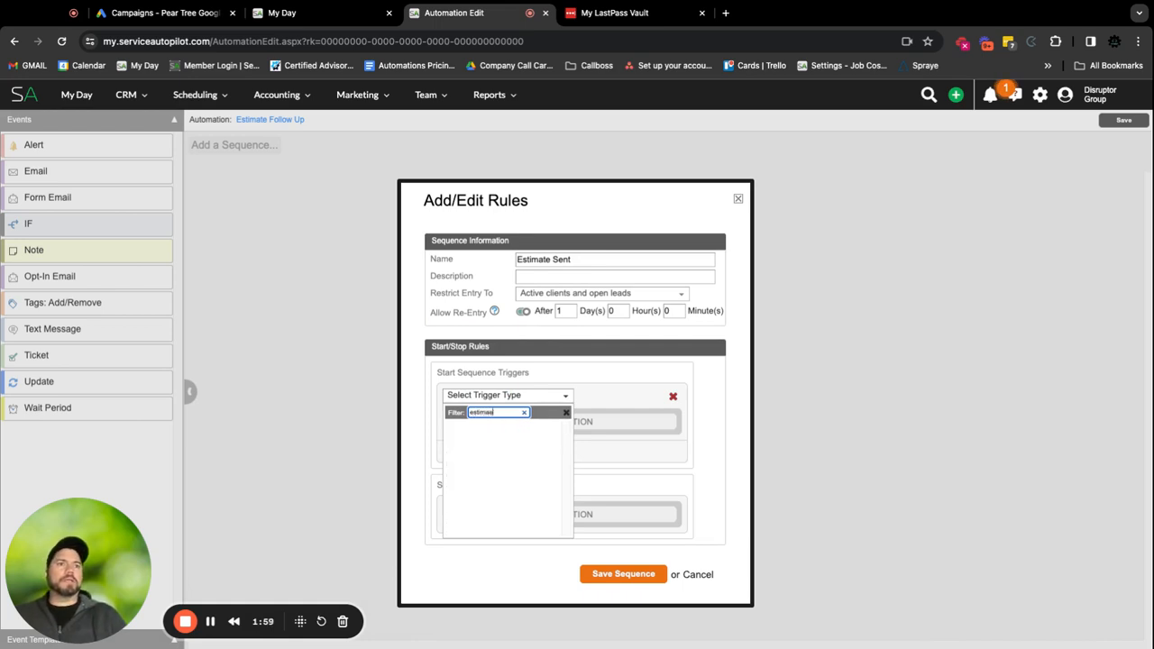
pyautogui.press('BackSpace')
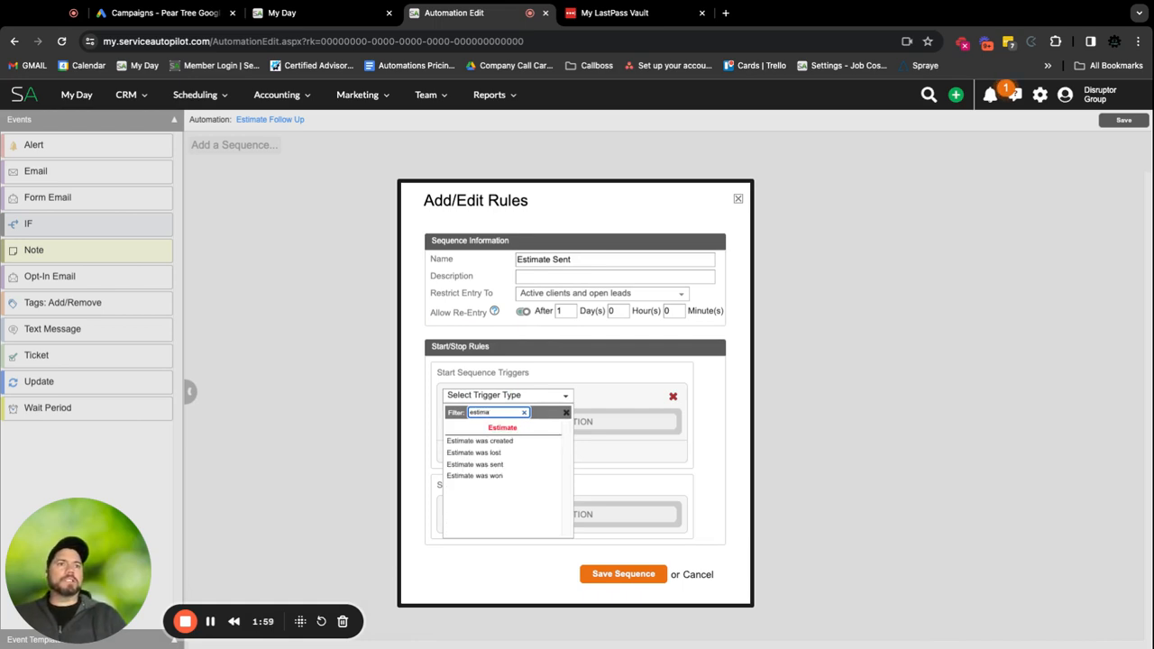
pyautogui.click(486, 466)
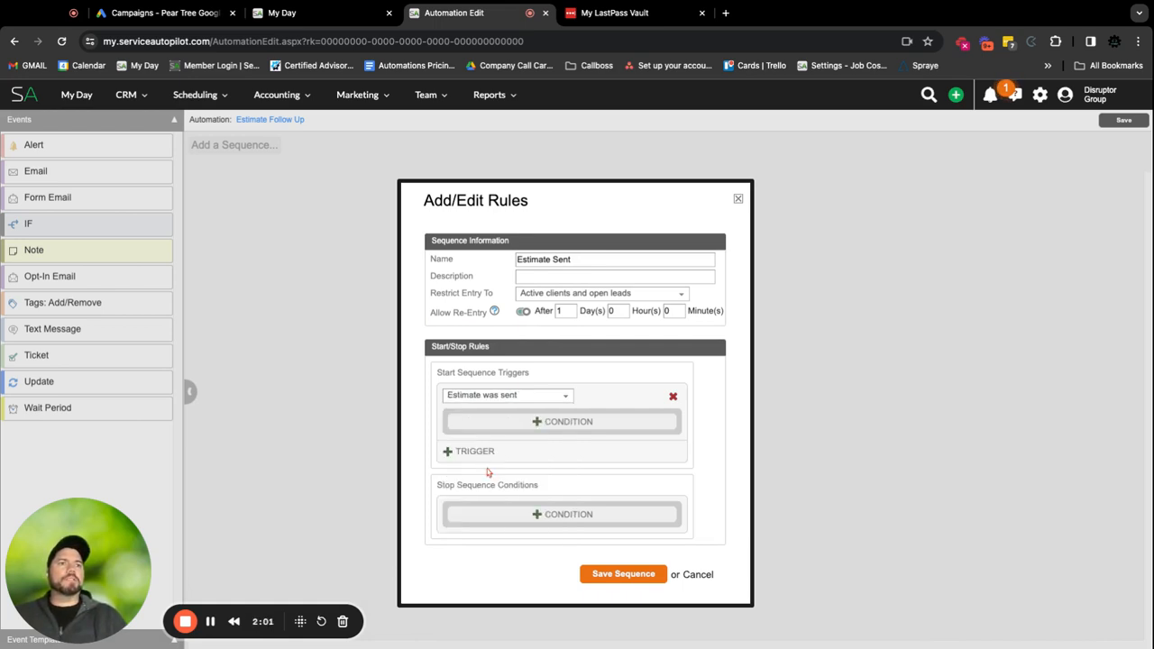
# Add a stop condition for estimate status Draft, Won or Lost, and save the sequence.
pyautogui.click(537, 517)
pyautogui.click(541, 520)
pyautogui.write('estim')
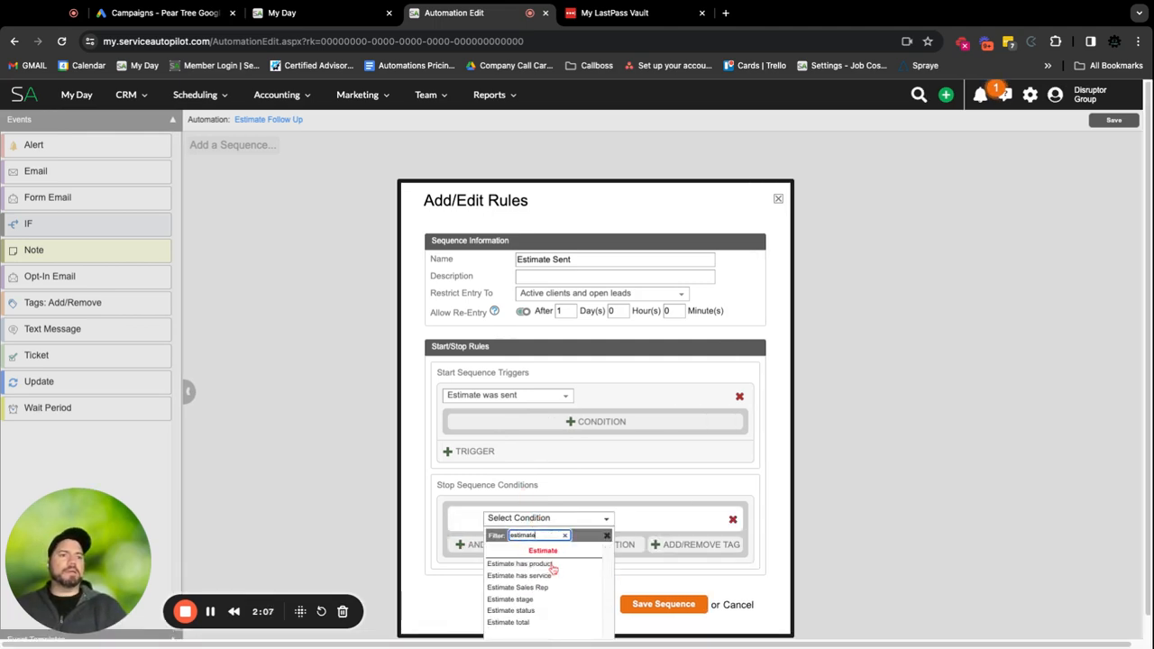
pyautogui.write('ate')
pyautogui.click(511, 610)
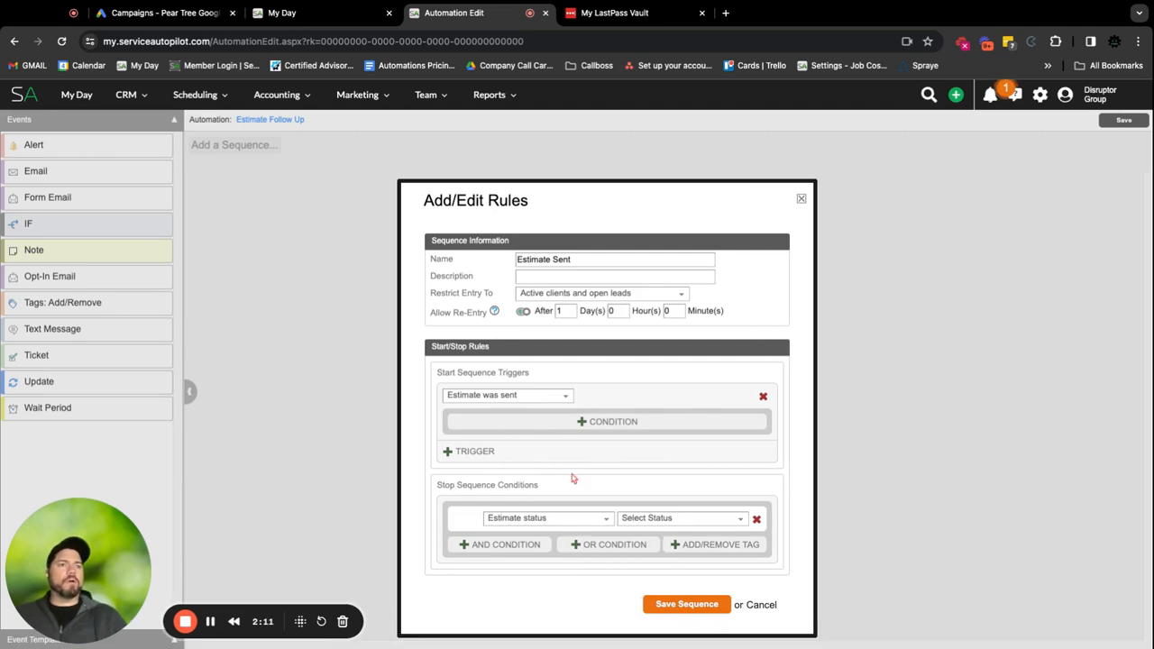
pyautogui.click(664, 521)
pyautogui.click(639, 562)
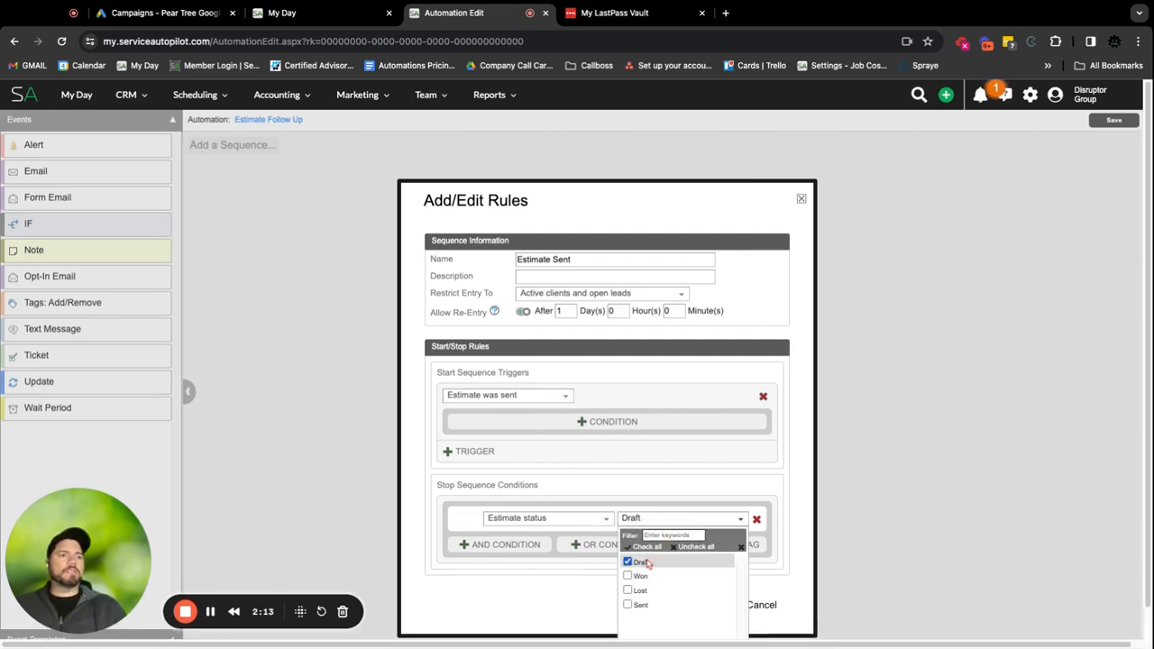
pyautogui.click(649, 576)
pyautogui.click(649, 591)
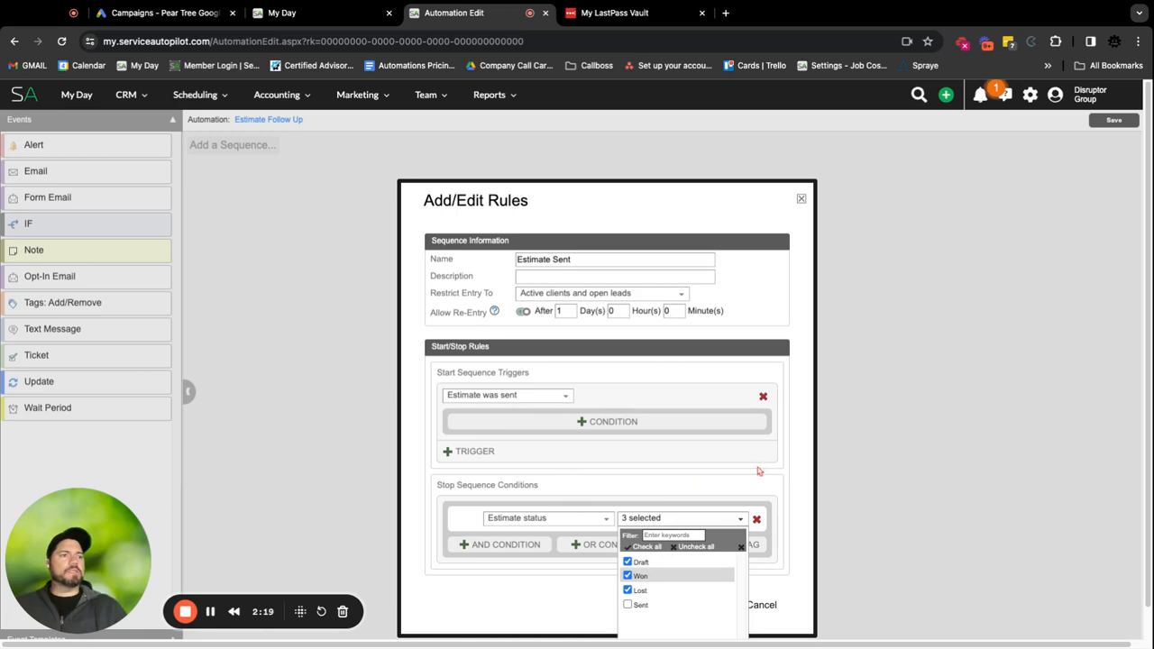
pyautogui.click(786, 469)
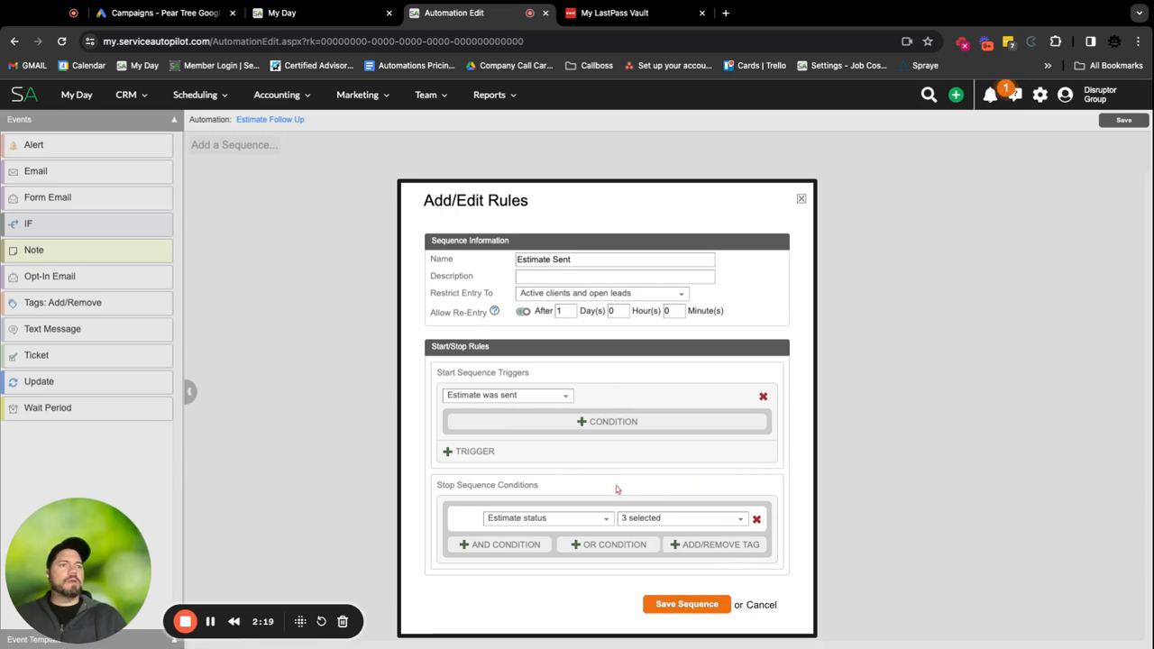
pyautogui.click(698, 607)
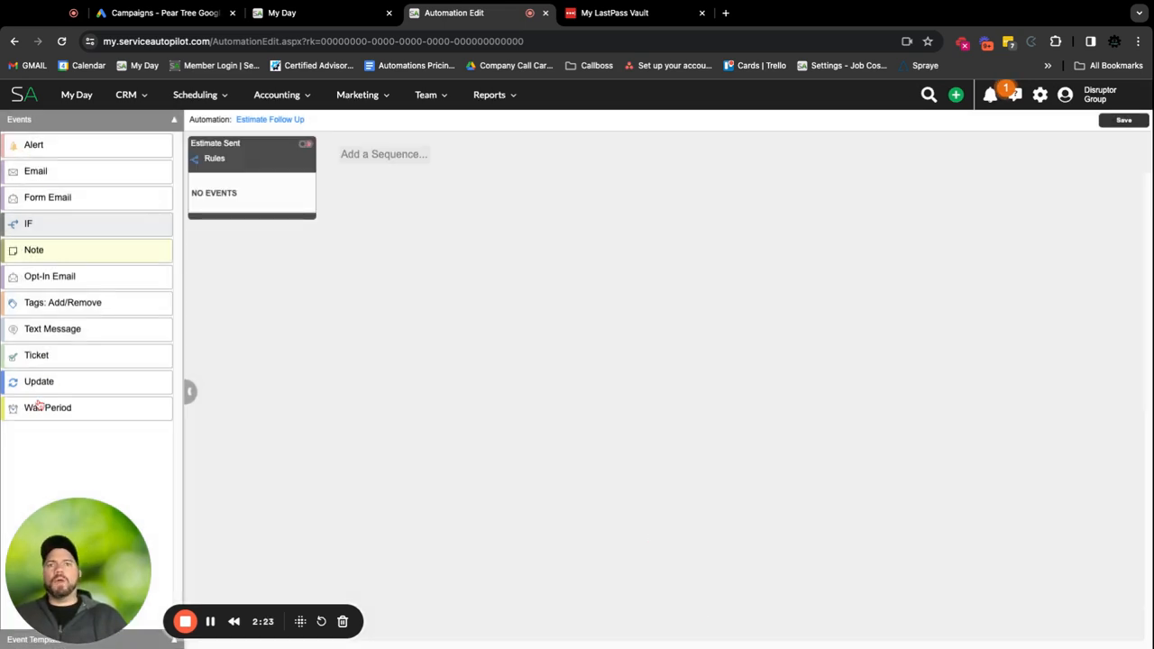
# Add a wait period event of 5 minutes to the Estimate Sent sequence and save it.
pyautogui.moveTo(36, 408); pyautogui.dragTo(221, 194)
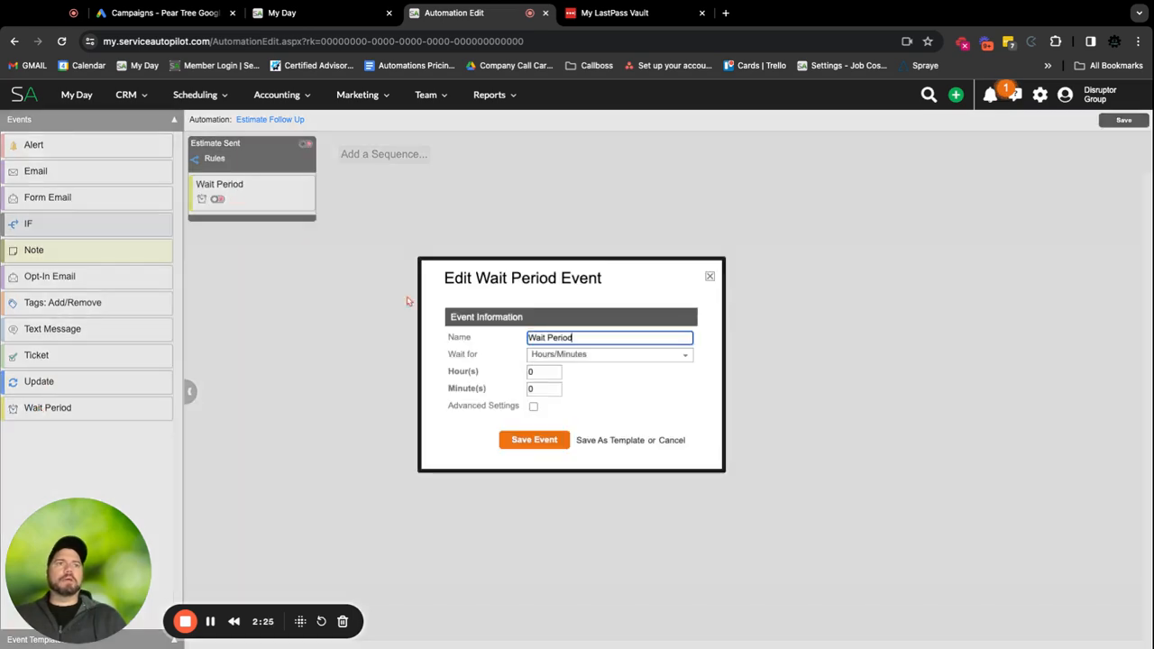
pyautogui.doubleClick(531, 388)
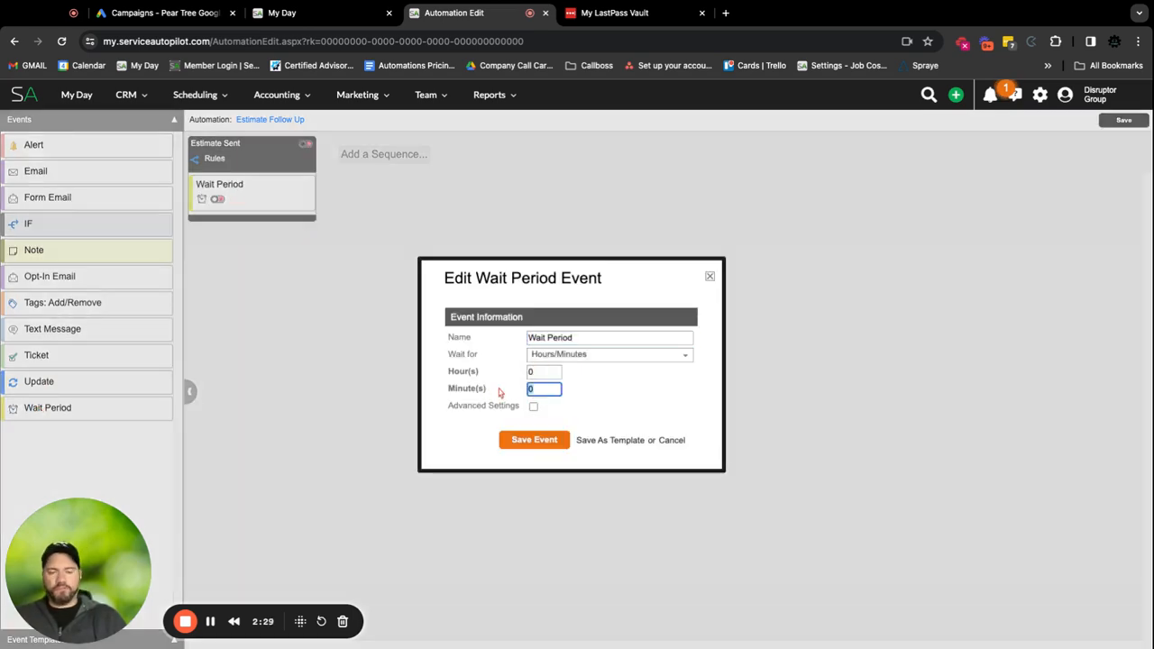
pyautogui.write('5')
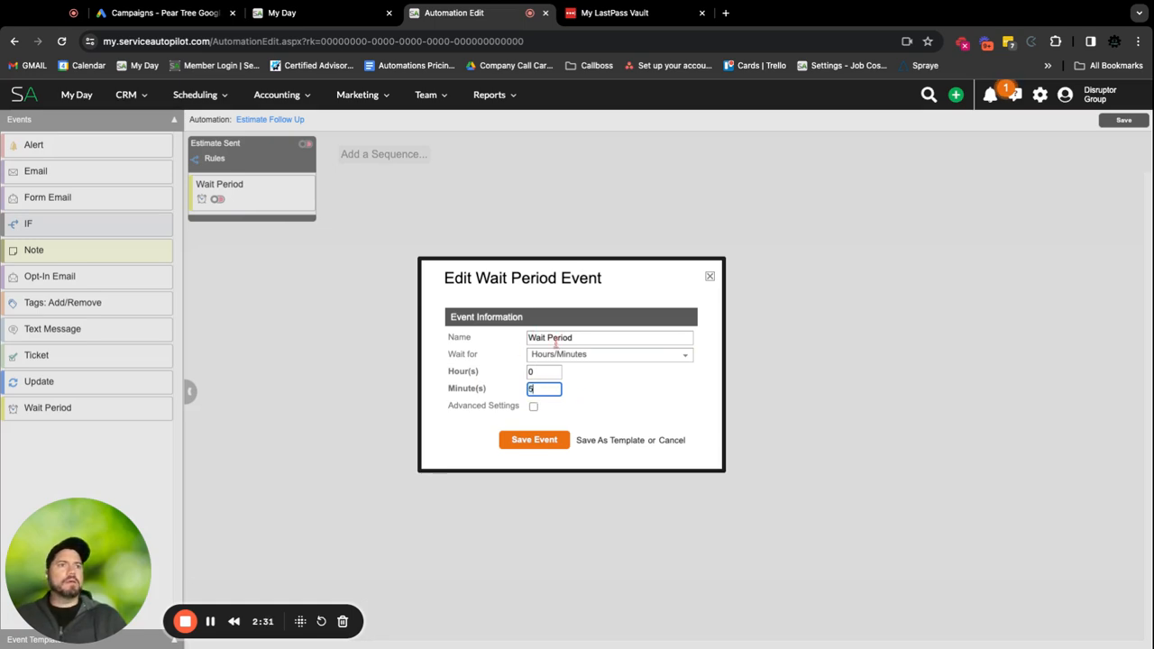
pyautogui.click(532, 439)
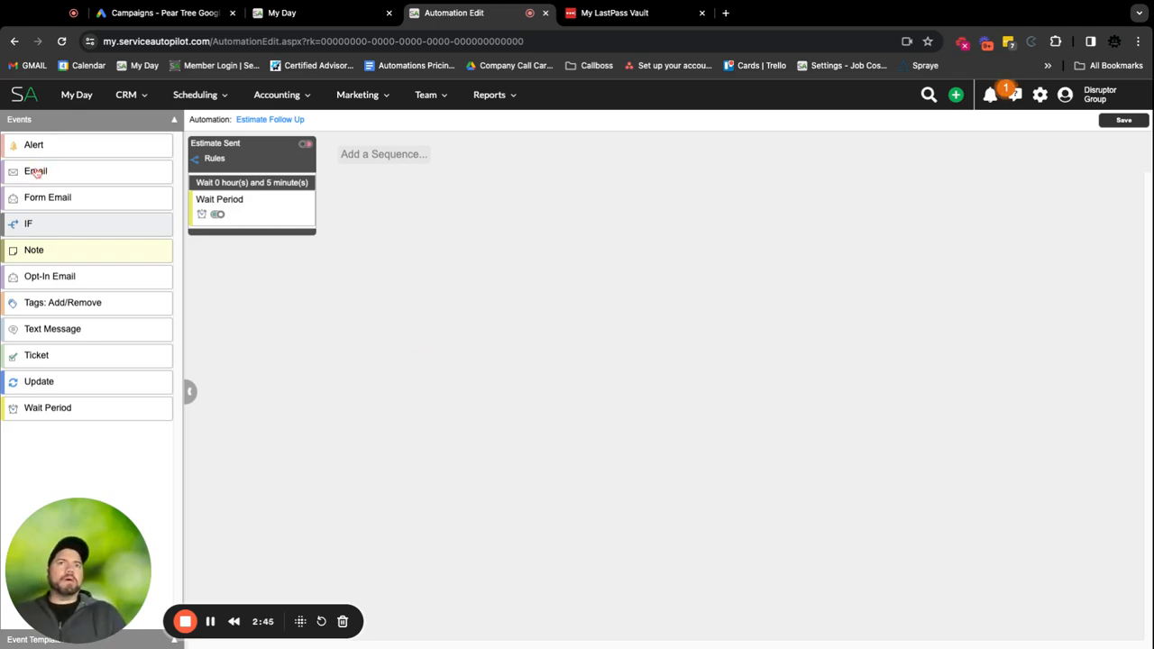
# Add an email event after the wait period, sent from Company Email to Client / Lead.
pyautogui.moveTo(36, 171); pyautogui.dragTo(242, 221)
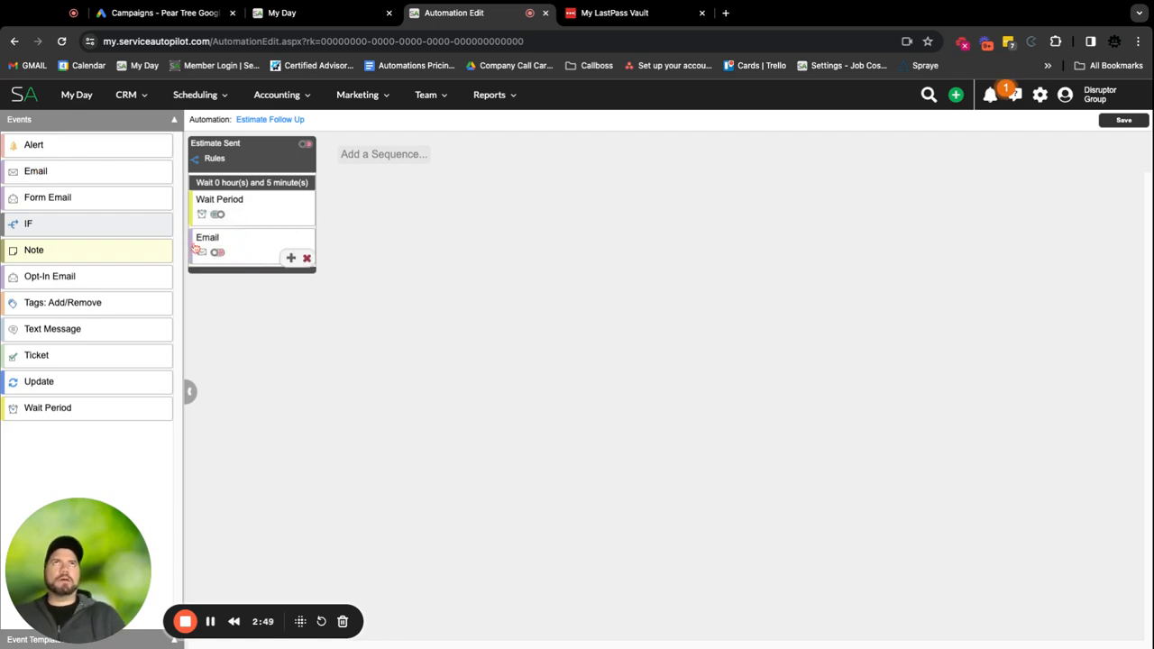
pyautogui.click(222, 250)
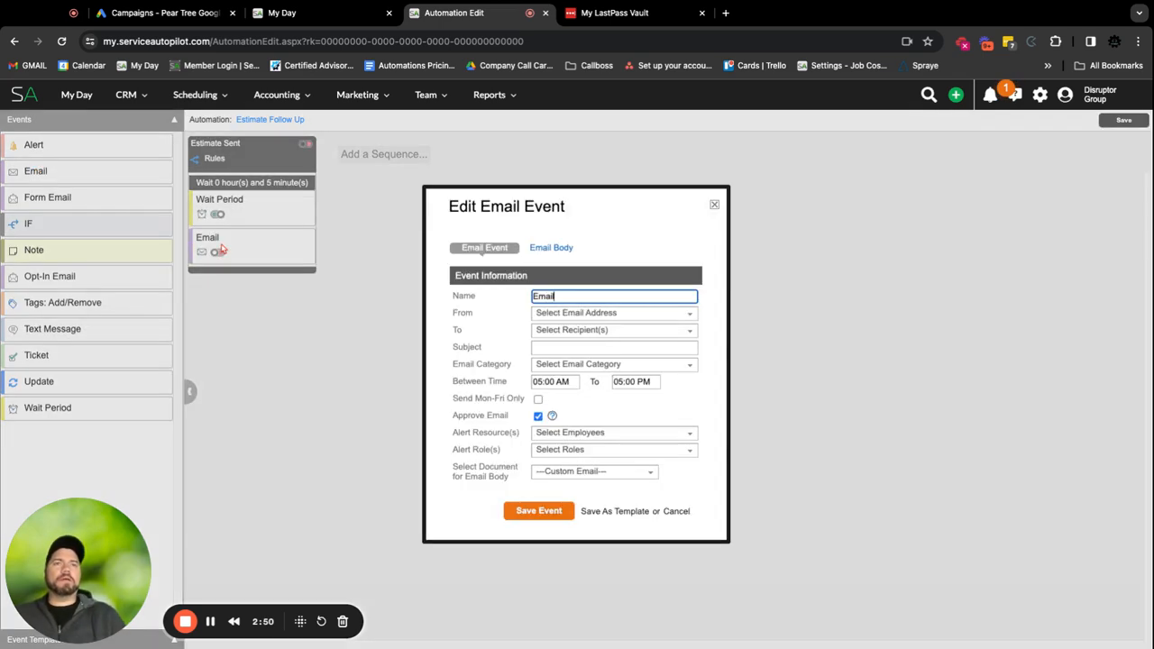
pyautogui.click(602, 315)
pyautogui.click(574, 357)
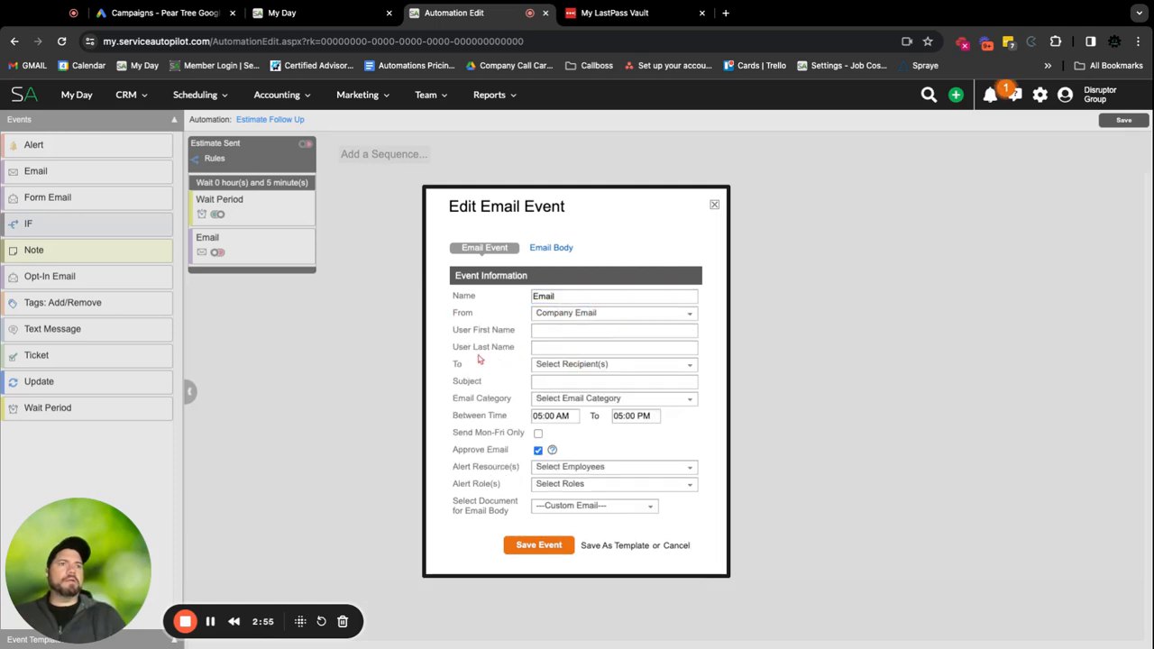
pyautogui.click(567, 365)
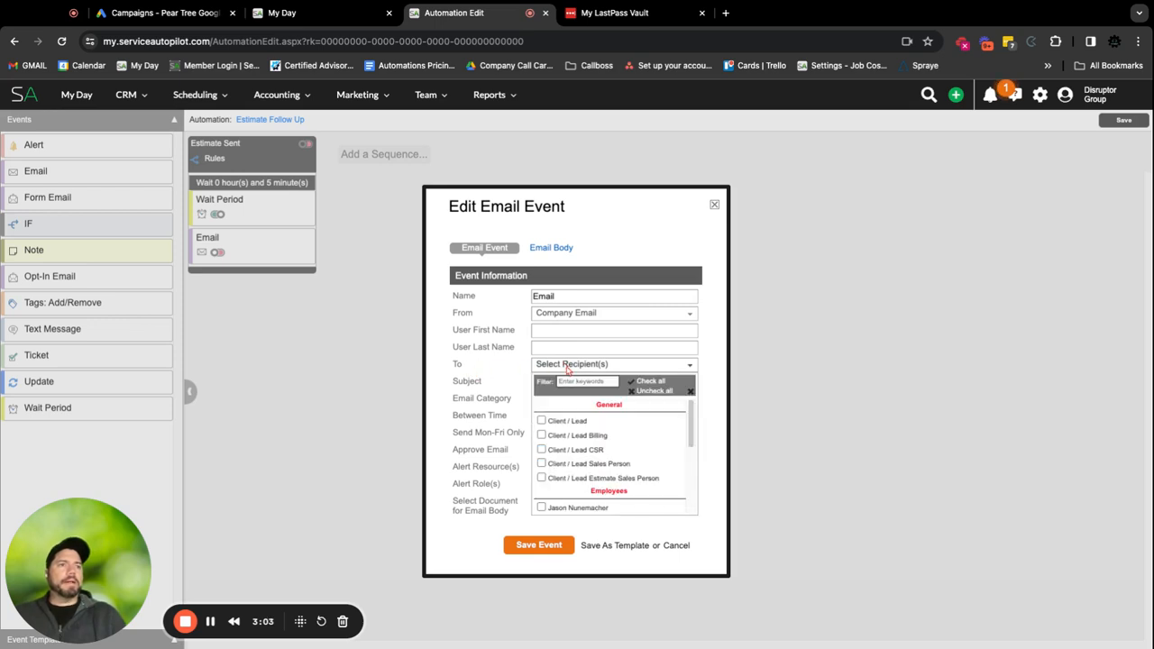
pyautogui.click(570, 425)
pyautogui.click(495, 382)
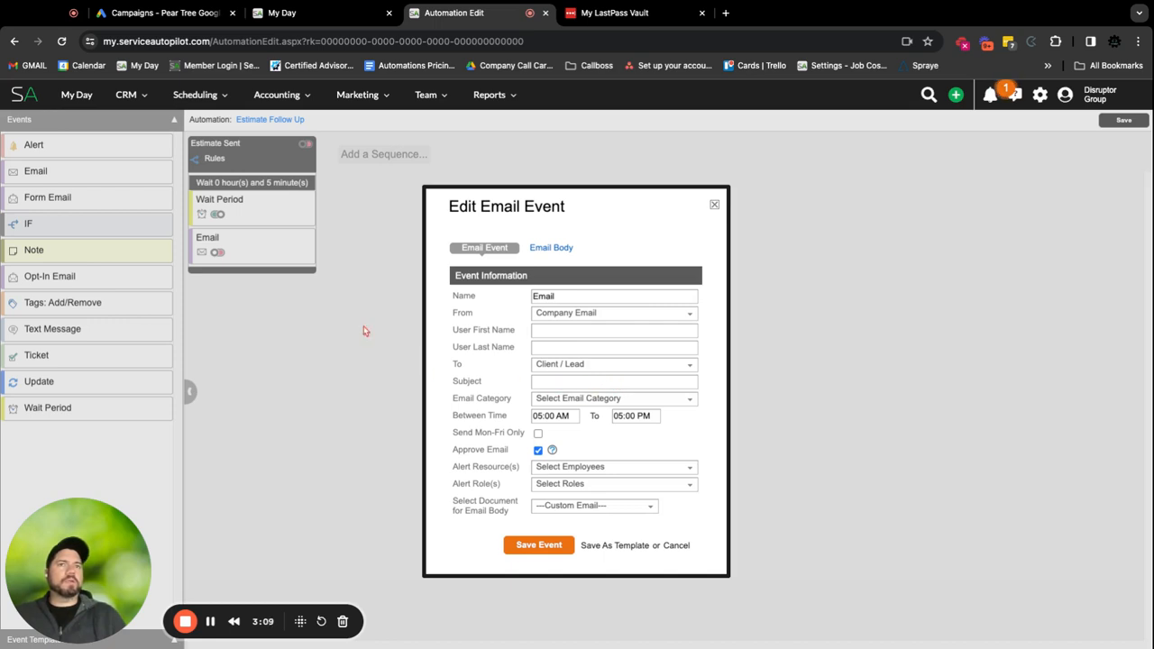
# Set the email category to Sales and start the email's sending window at 09:00 AM.
pyautogui.click(618, 415)
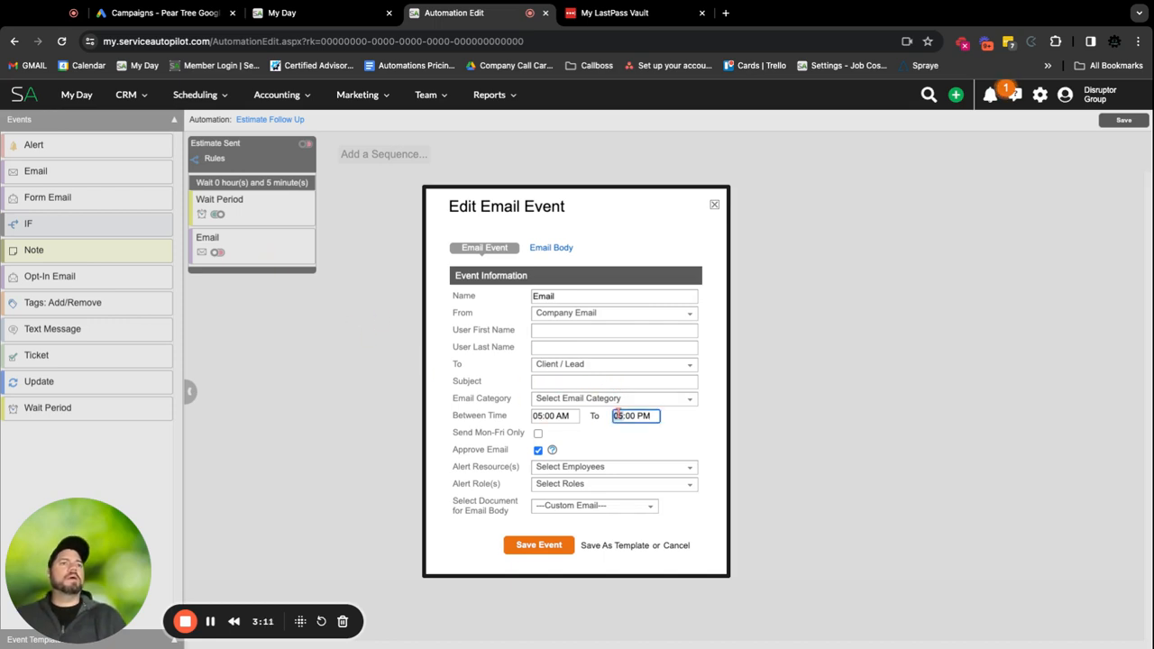
pyautogui.click(610, 403)
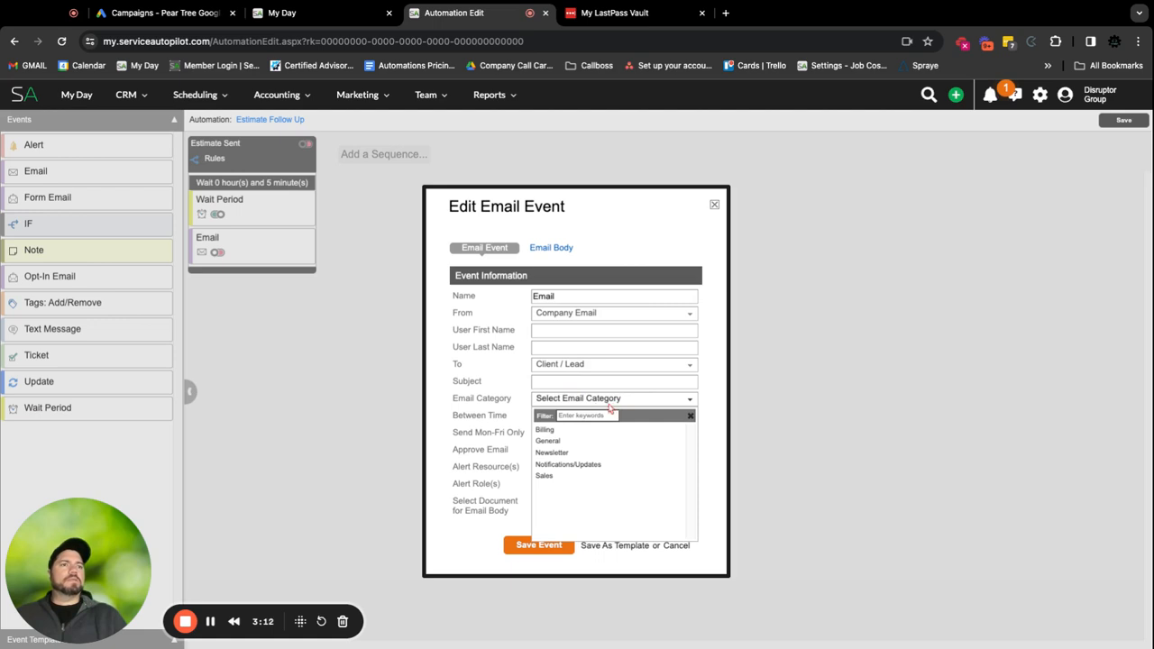
pyautogui.click(565, 482)
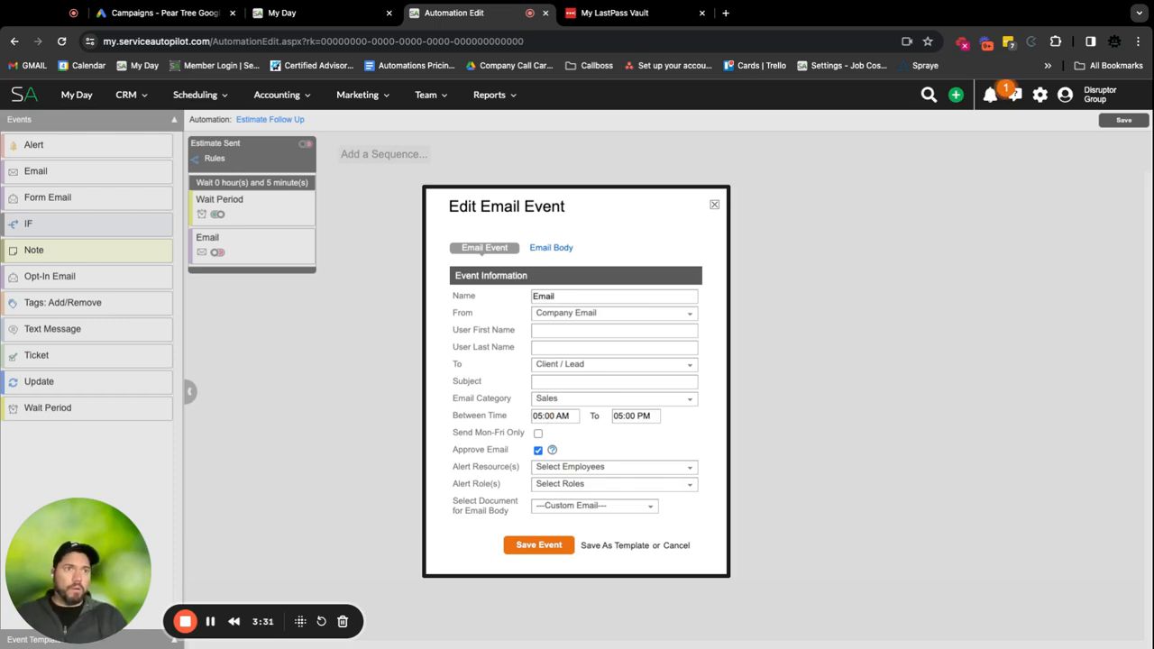
pyautogui.click(534, 416)
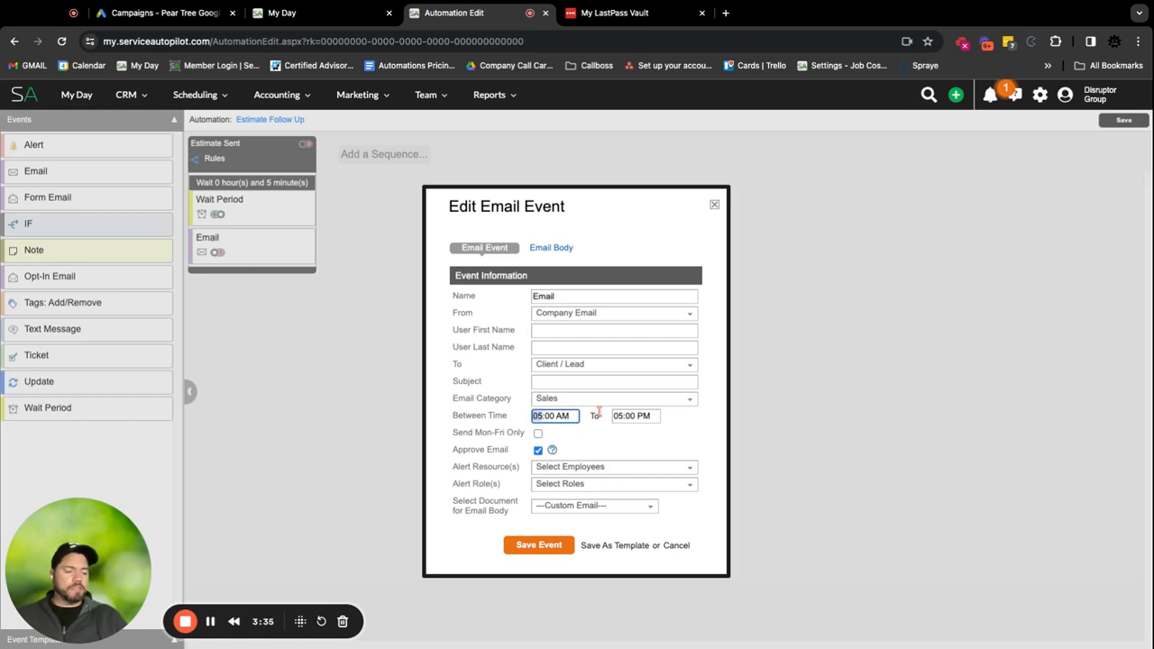
# Turn off the approval requirement for the email event and save the event with the custom email body.
pyautogui.click(539, 450)
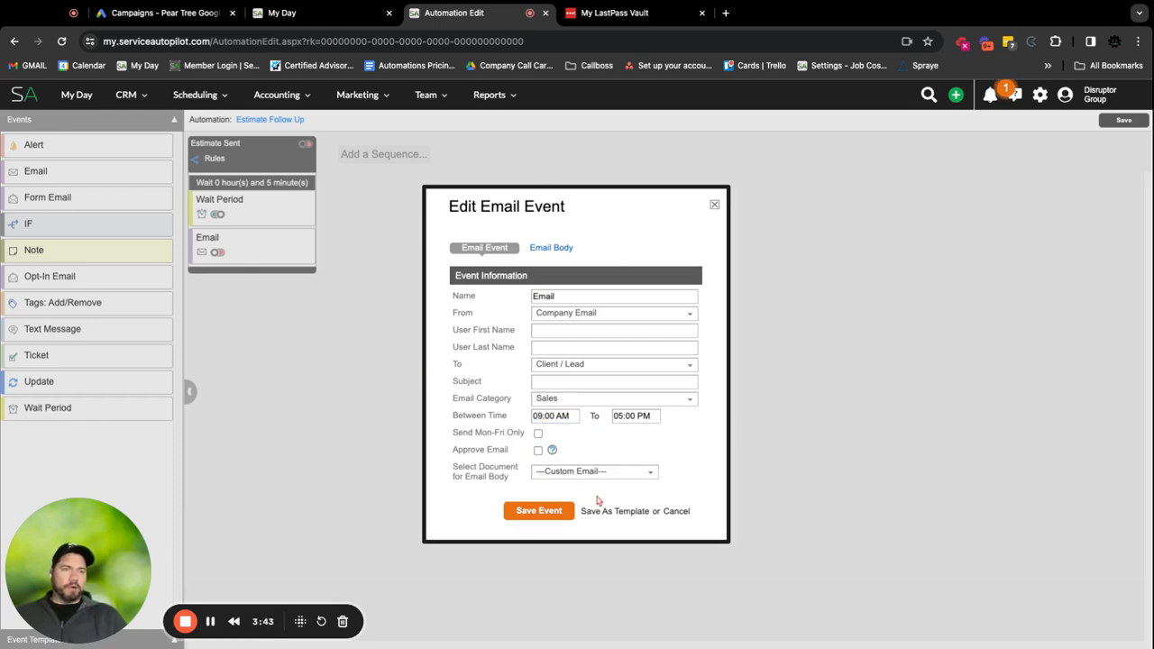
pyautogui.click(565, 482)
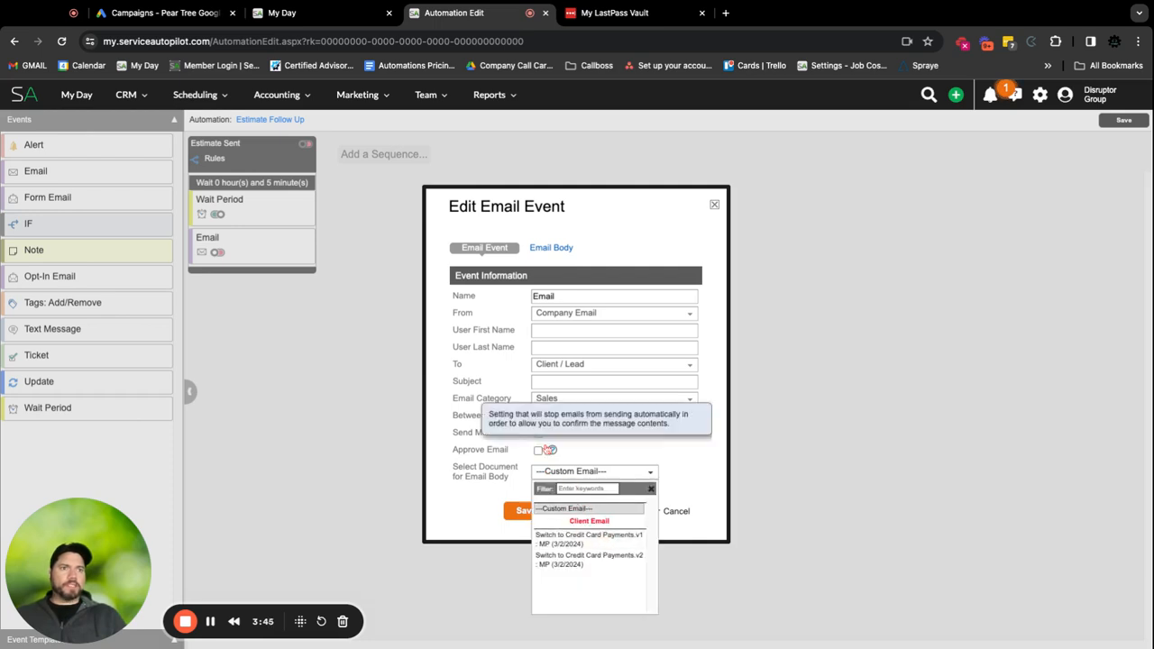
pyautogui.click(485, 436)
pyautogui.click(538, 511)
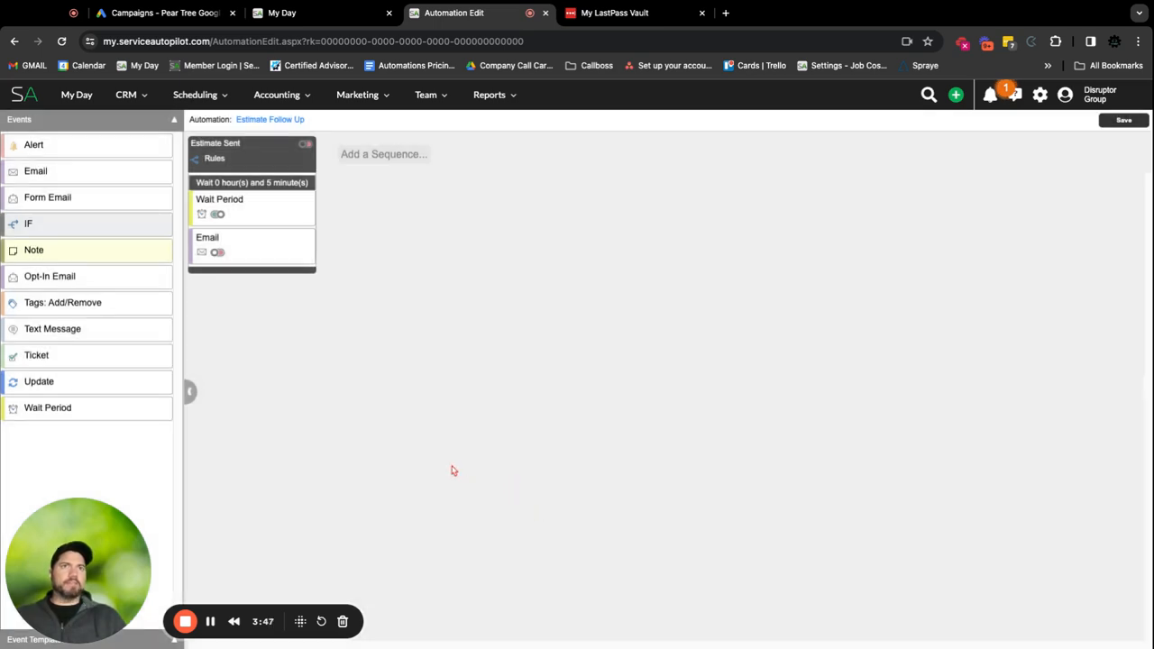
# Open the Documents settings and start a new document with the type Client Email.
pyautogui.click(1040, 95)
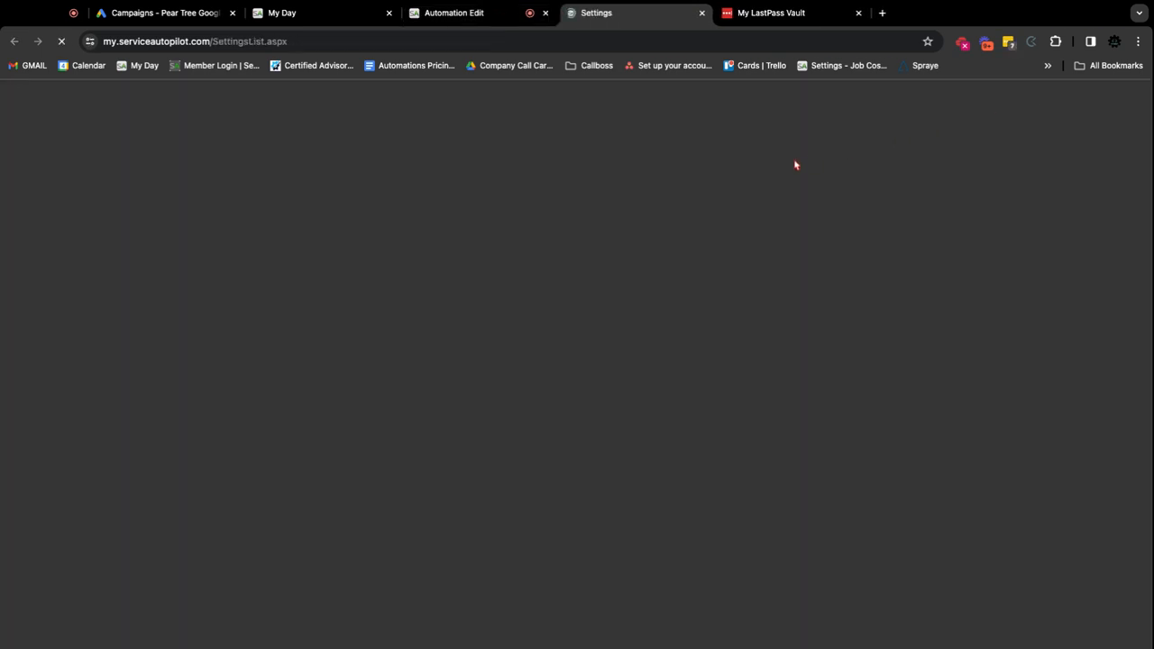
pyautogui.write('doc')
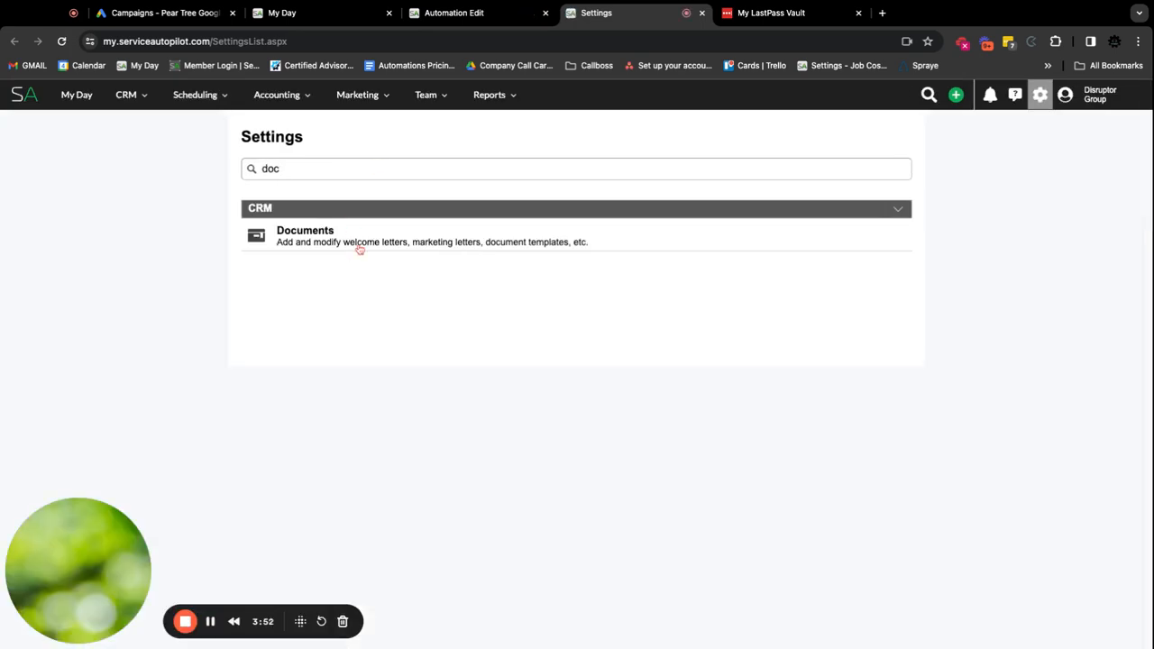
pyautogui.click(358, 247)
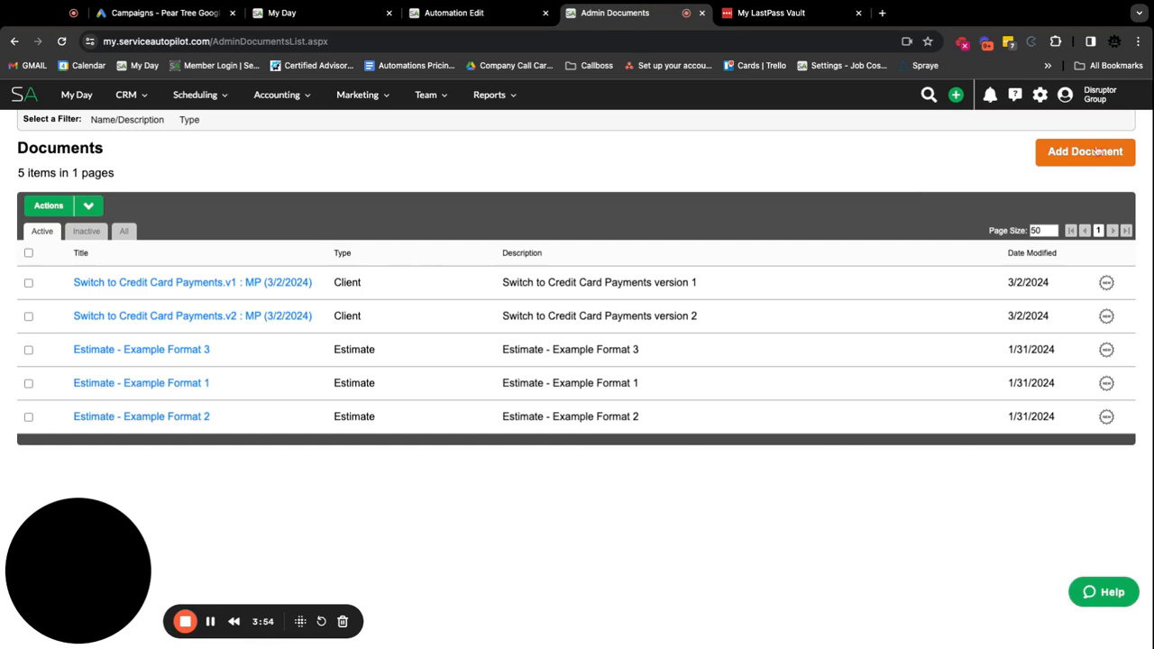
pyautogui.click(1096, 151)
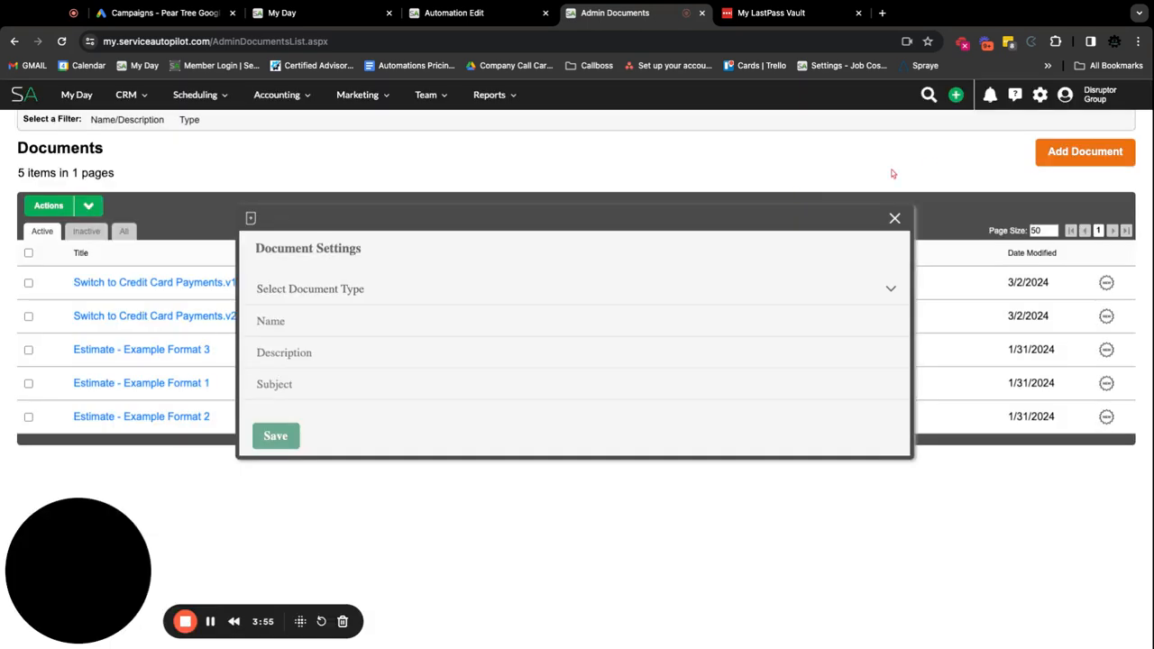
pyautogui.click(369, 289)
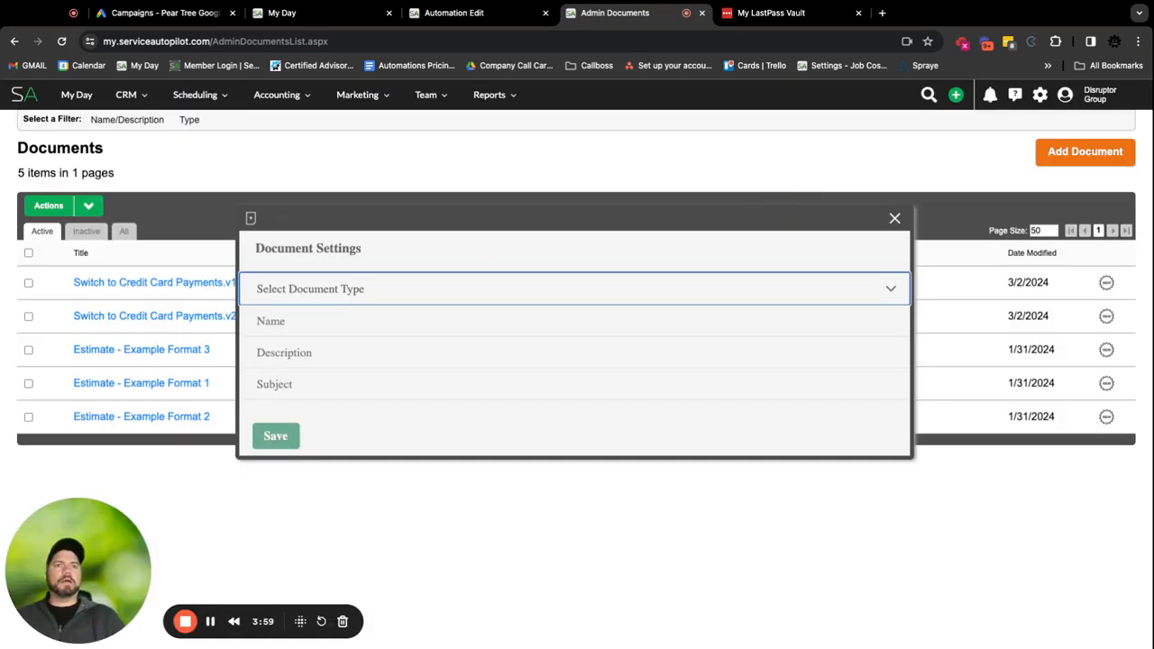
pyautogui.click(260, 320)
pyautogui.click(317, 329)
pyautogui.click(311, 345)
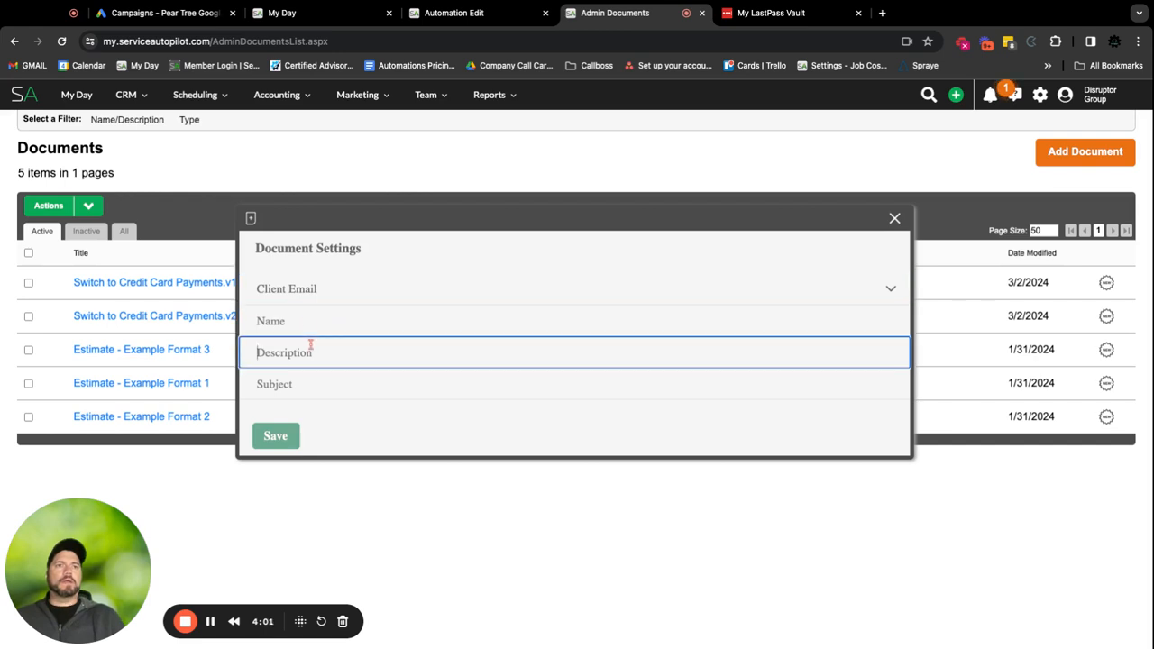
# Enter "Estimate Sent Test" as both the name and the description of the new document.
pyautogui.click(308, 320)
pyautogui.click(308, 393)
pyautogui.write('Estimate Sent Test')
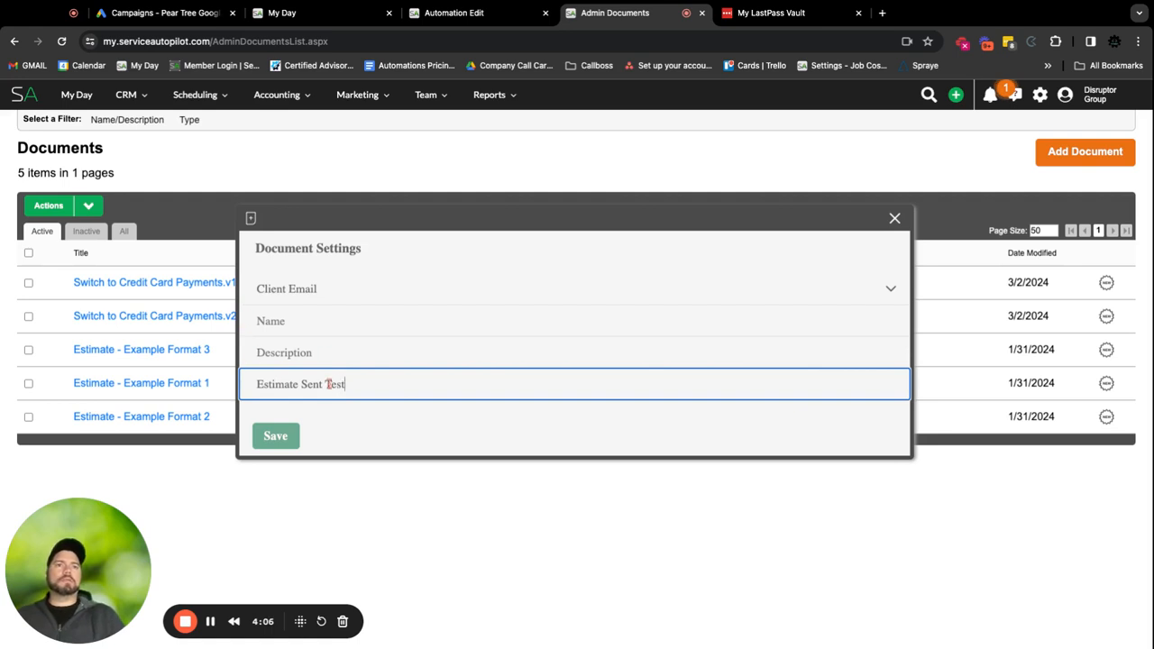
pyautogui.tripleClick(328, 384)
pyautogui.hotkey('ctrl', 'c')
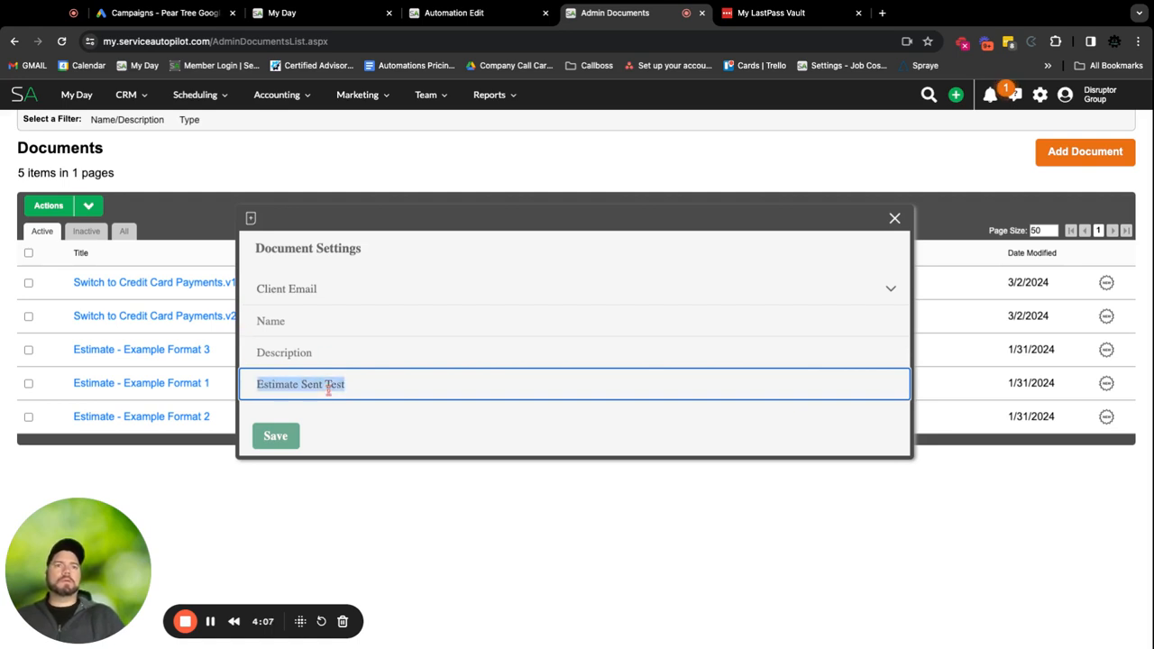
pyautogui.click(360, 323)
pyautogui.hotkey('ctrl', 'v')
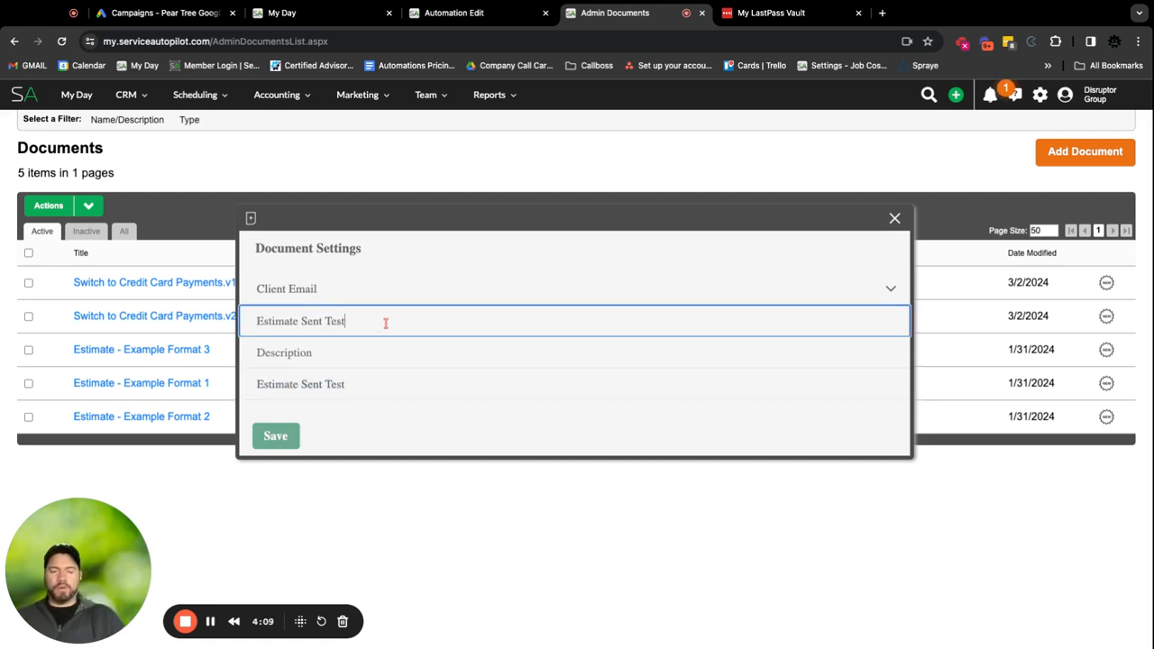
pyautogui.click(330, 356)
pyautogui.hotkey('ctrl', 'v')
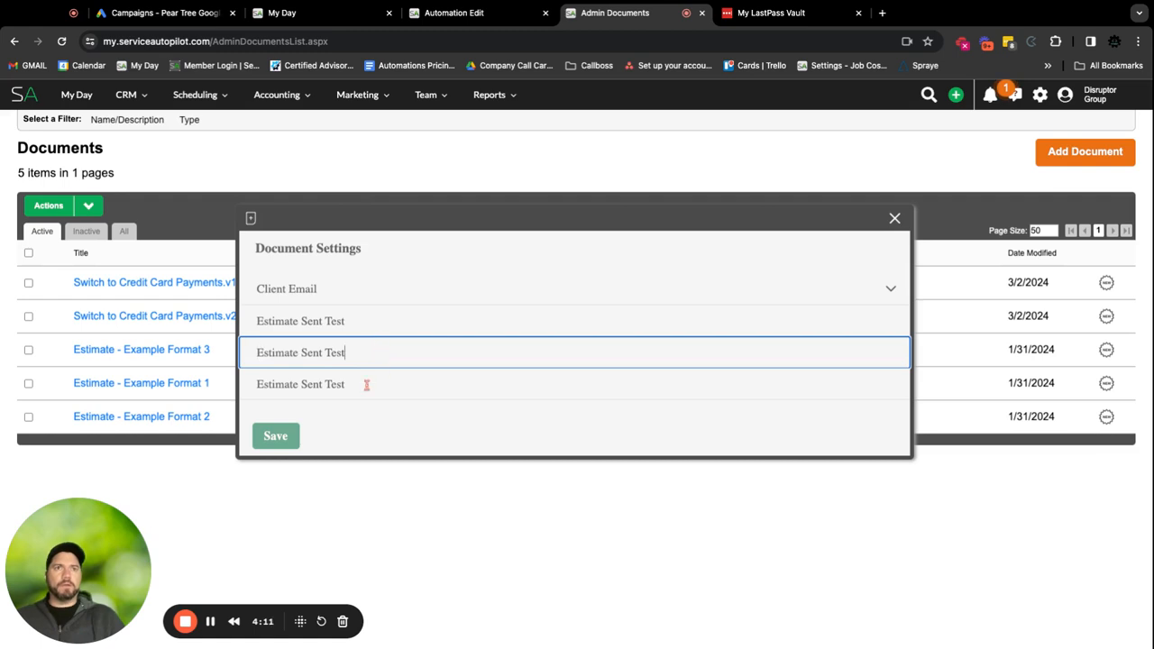
# Set the document's subject to "Following up on your estimate!" and save the document.
pyautogui.tripleClick(367, 385)
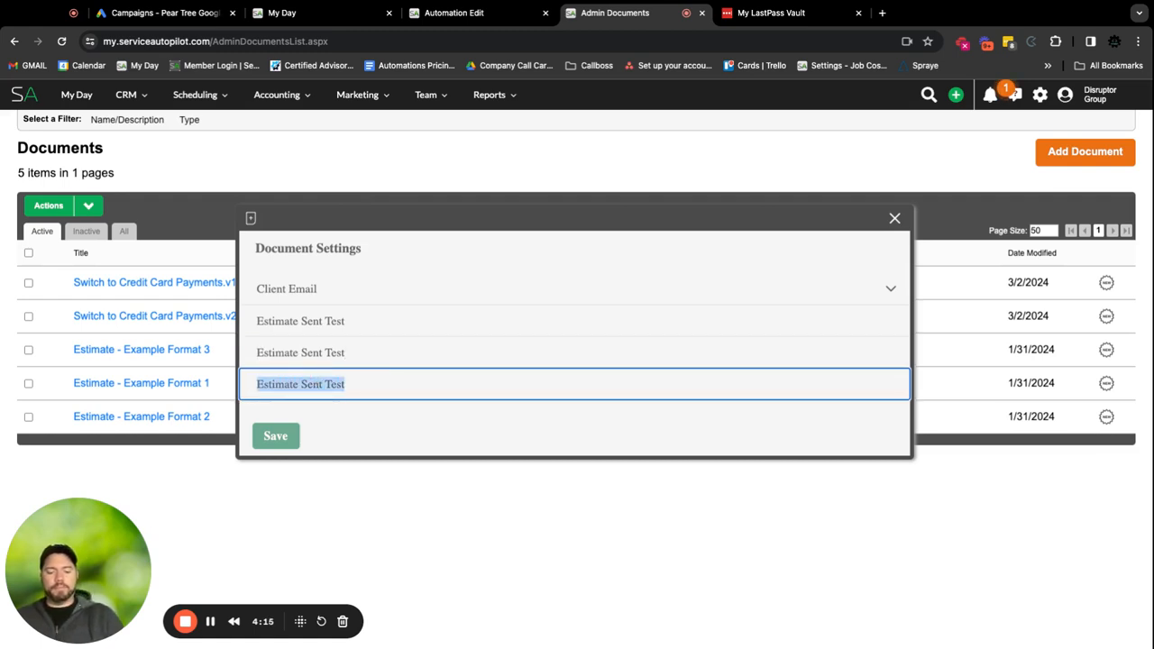
pyautogui.write('Following up on your')
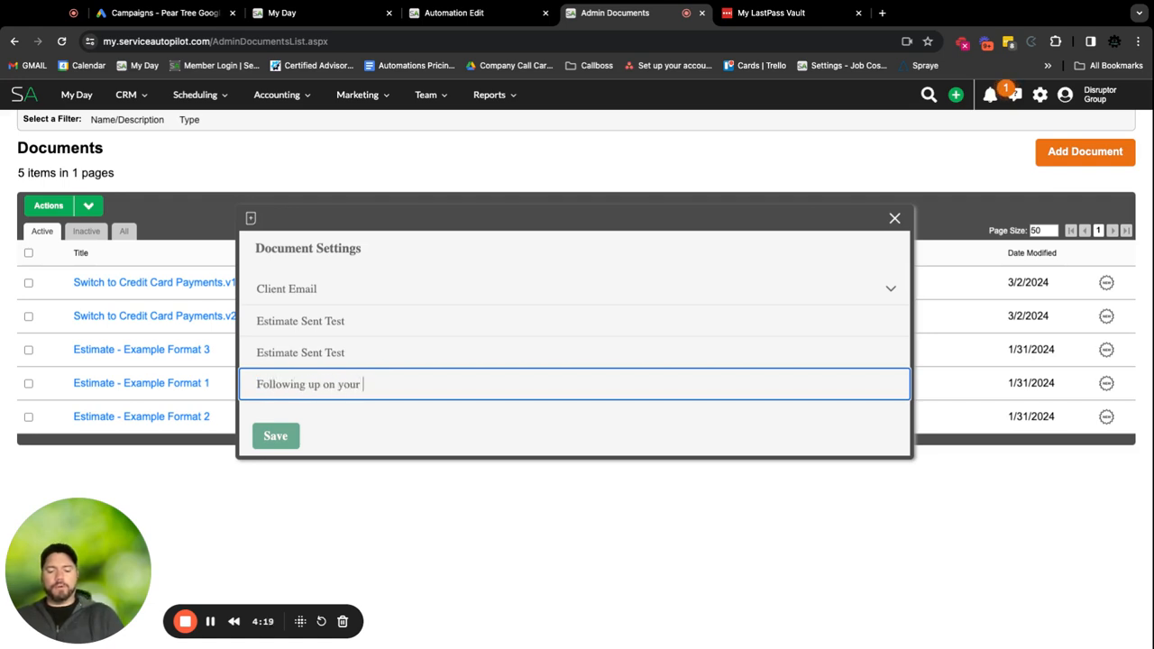
pyautogui.write(' estimate!')
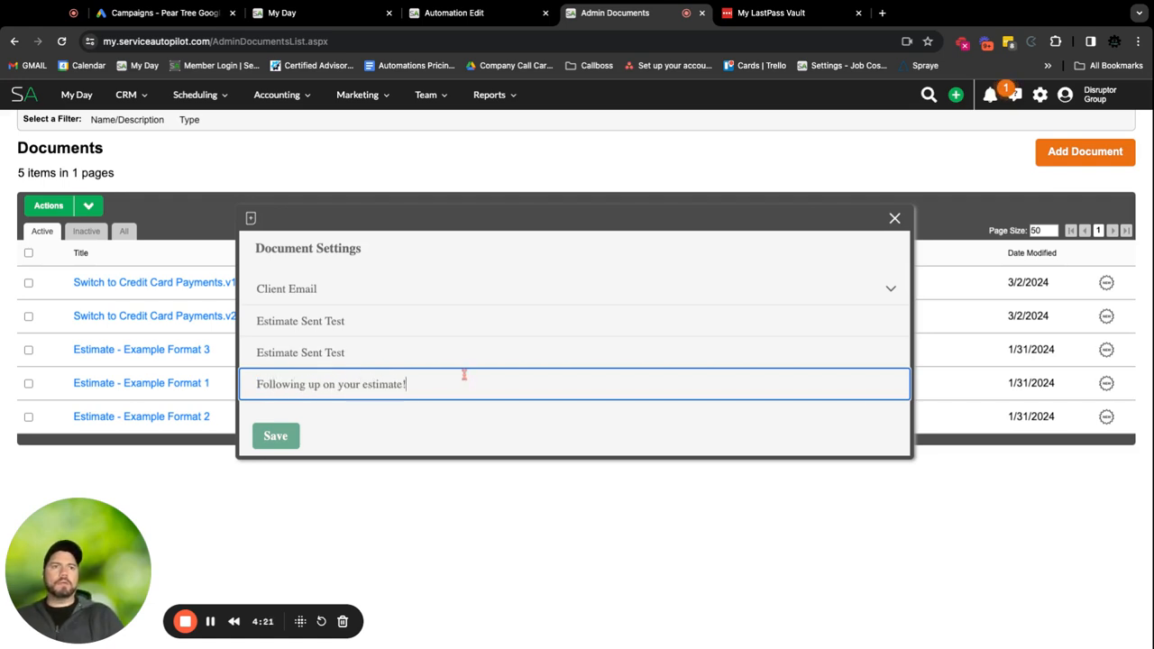
pyautogui.click(276, 438)
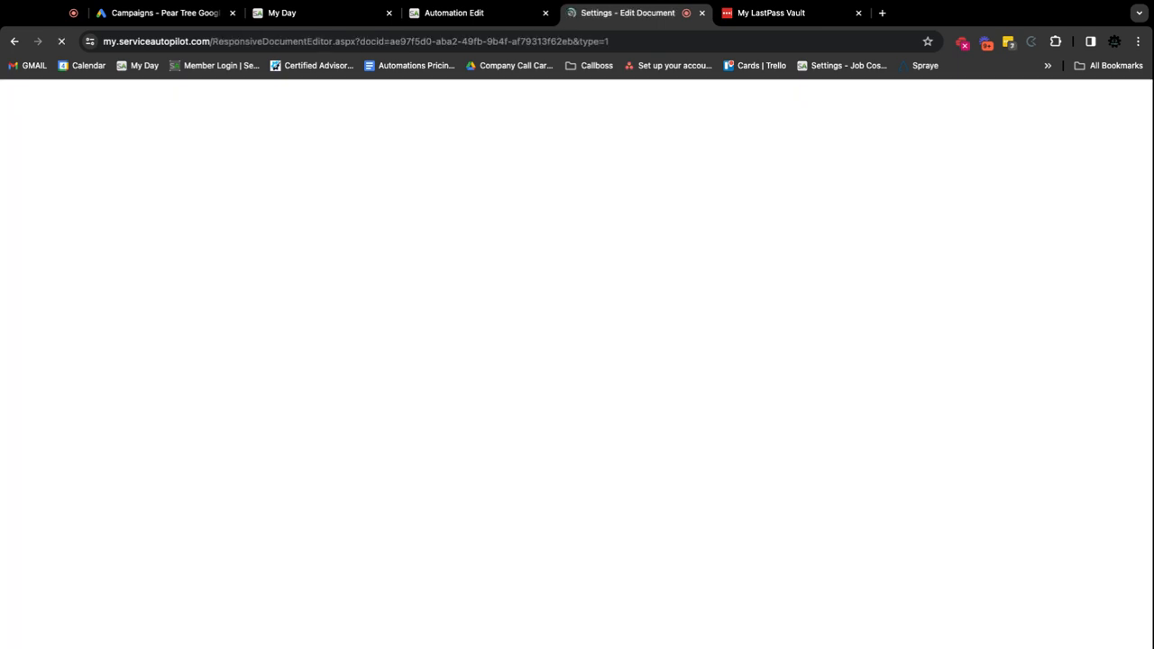
# Save the Estimate Follow Up automation, and set the Estimate Sent Test document as the saved email event's body.
pyautogui.click(479, 15)
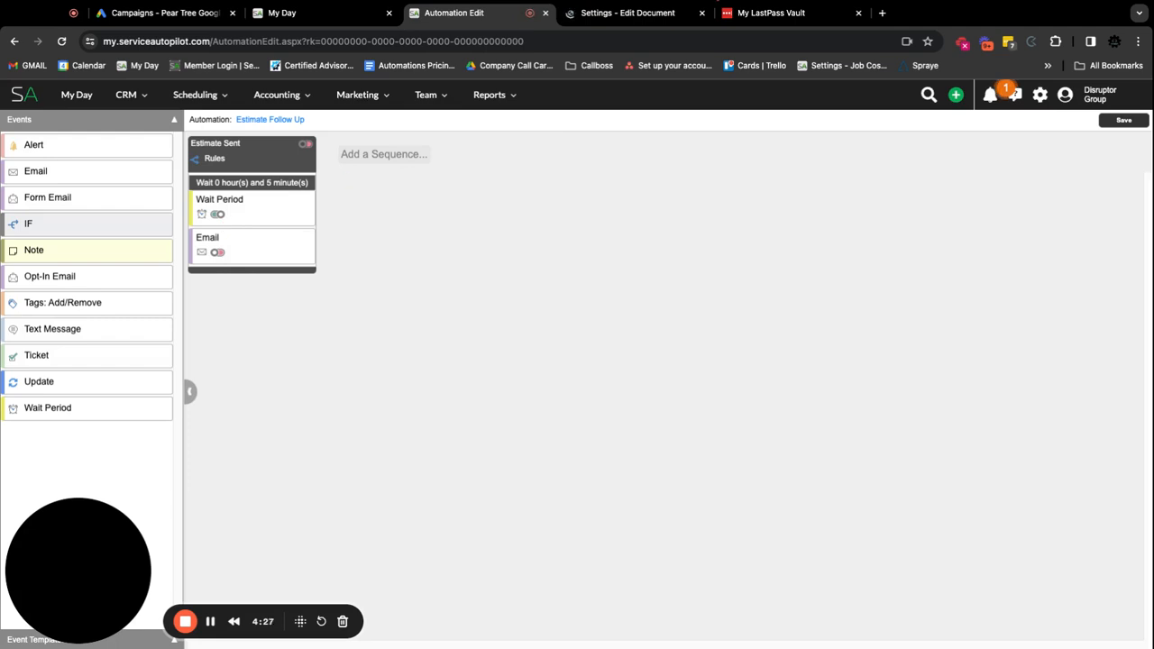
pyautogui.click(1127, 122)
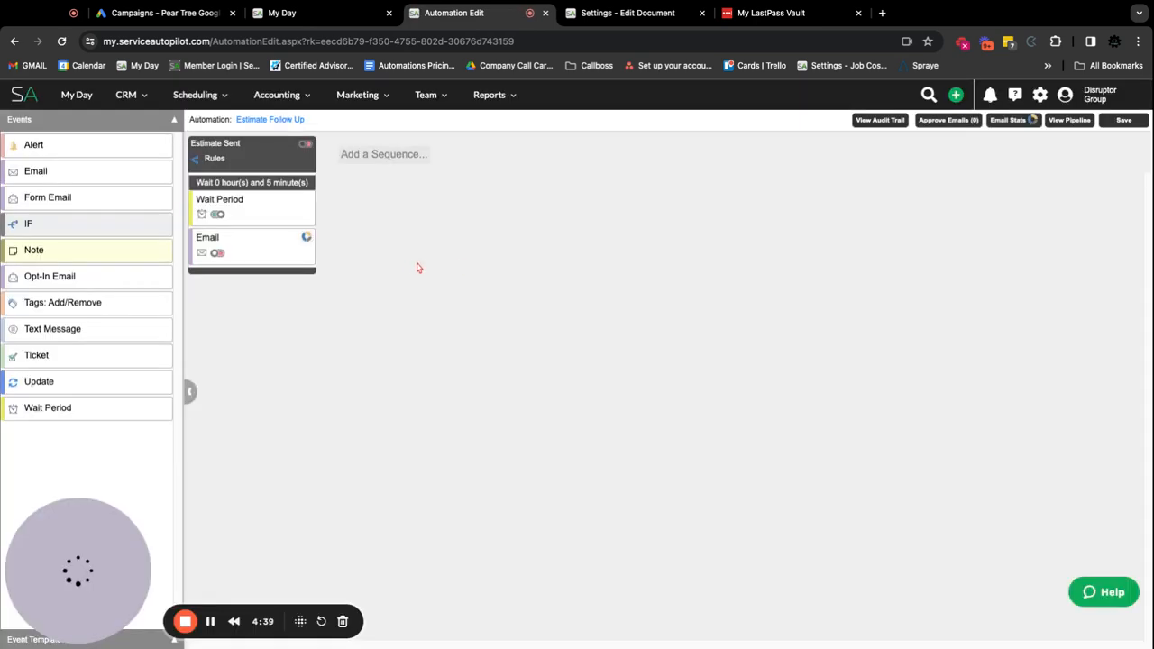
pyautogui.click(252, 242)
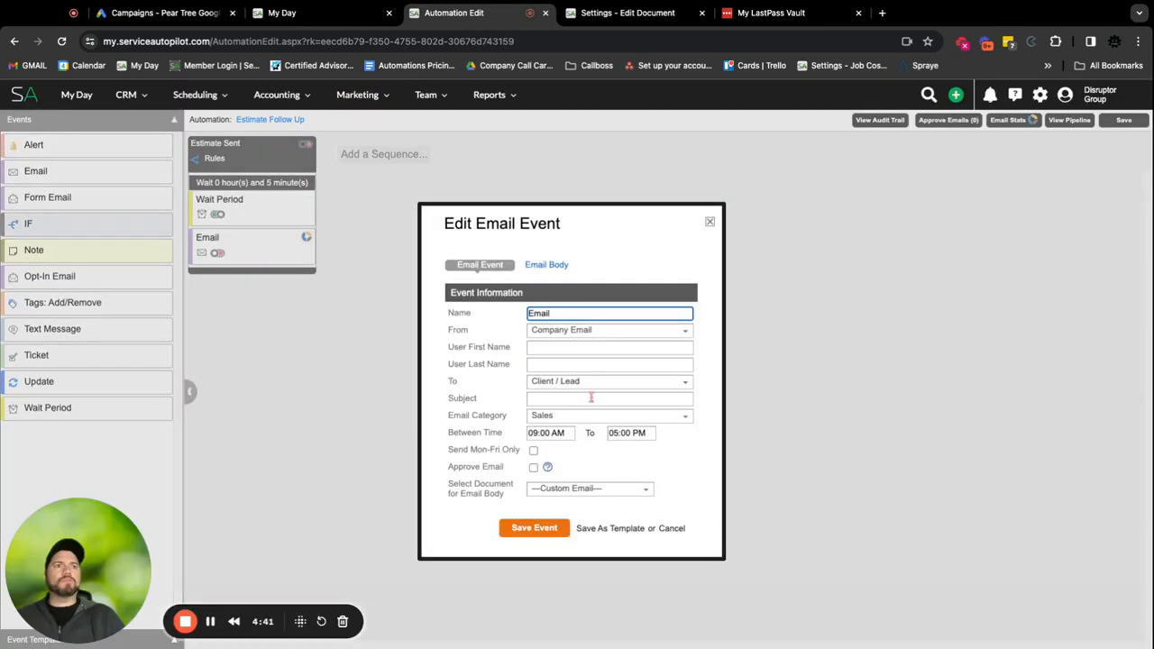
pyautogui.click(571, 488)
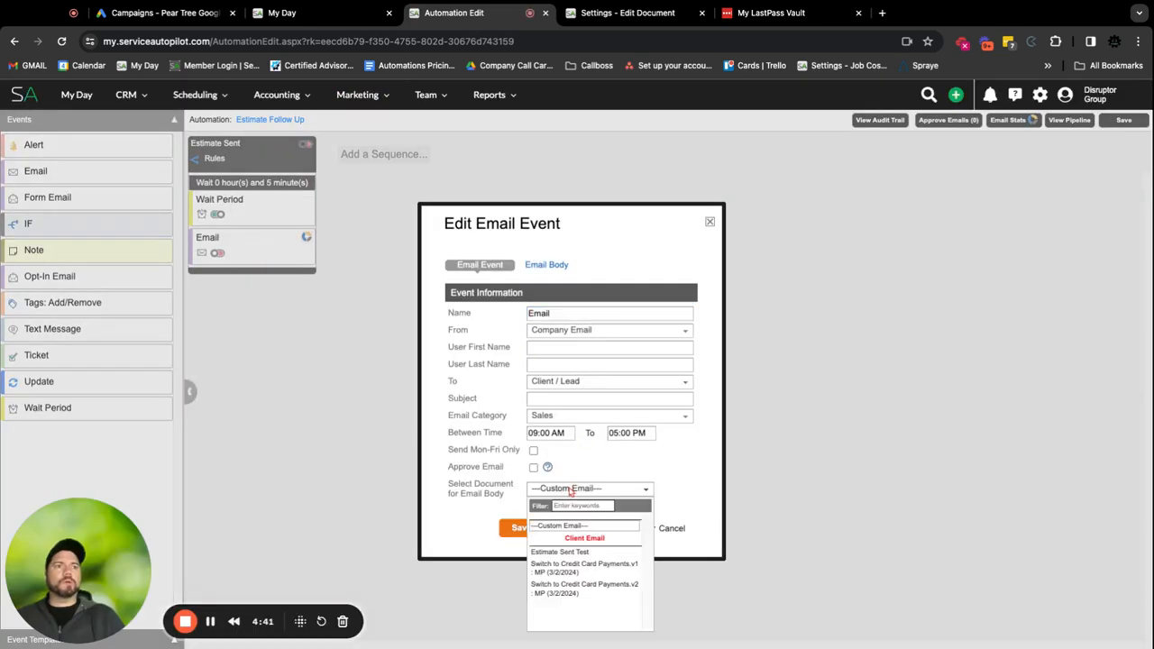
pyautogui.click(591, 554)
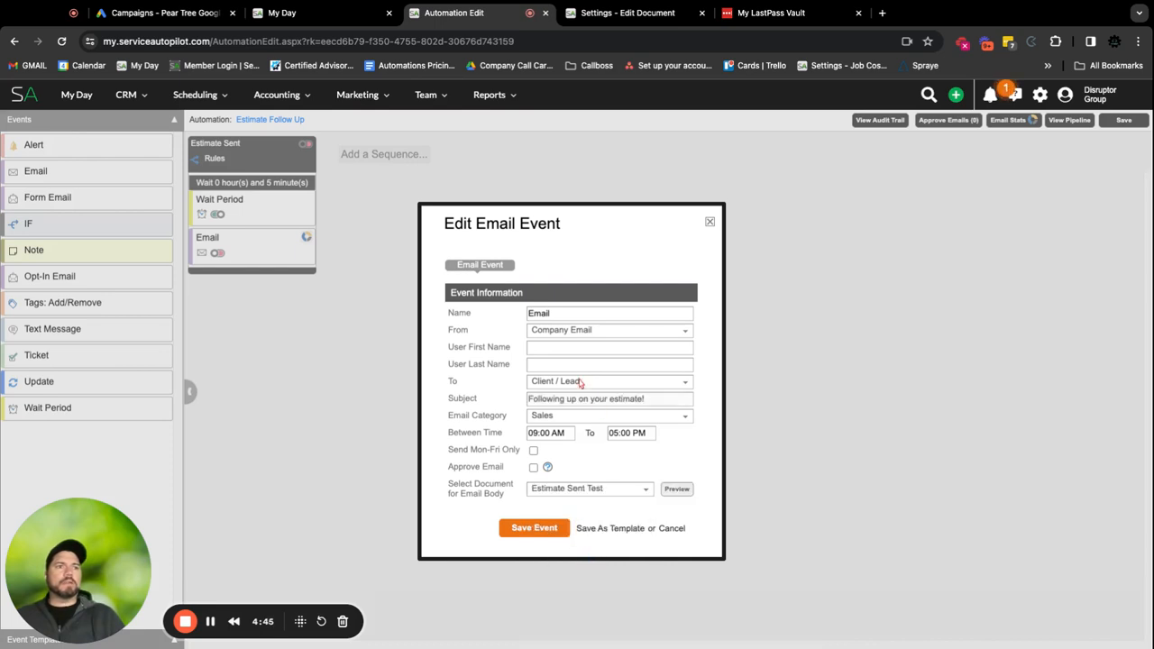
pyautogui.click(535, 528)
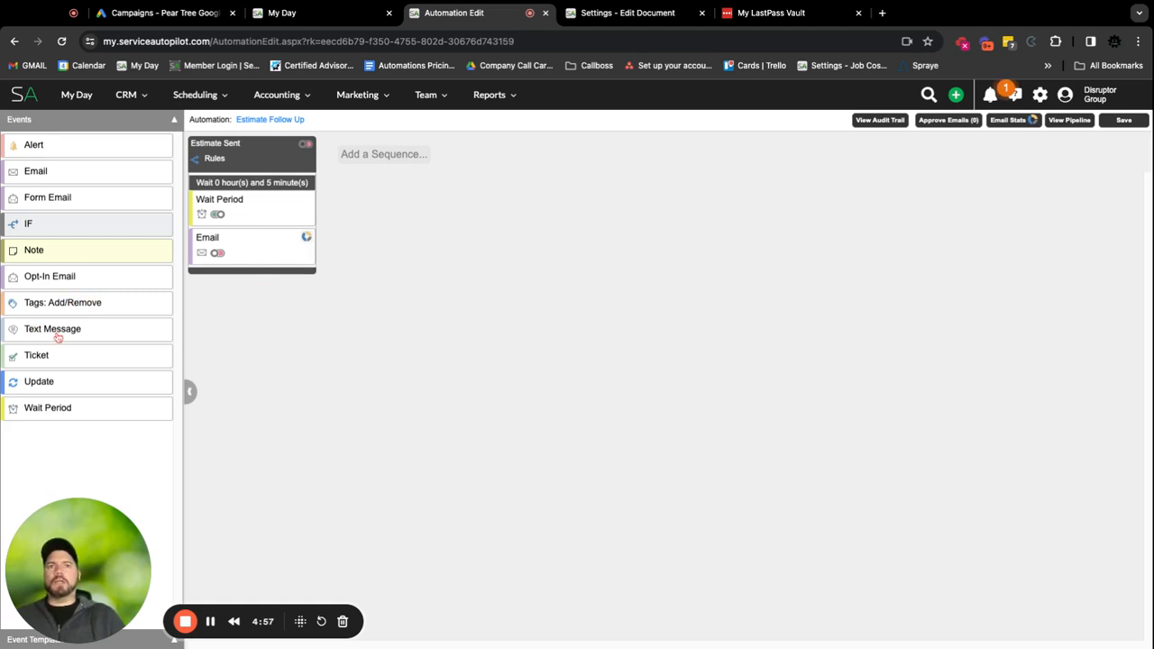
# Add a text message event between the wait period and the email, addressed to Client / Lead with sending from 09:00 AM.
pyautogui.moveTo(47, 336); pyautogui.dragTo(254, 247)
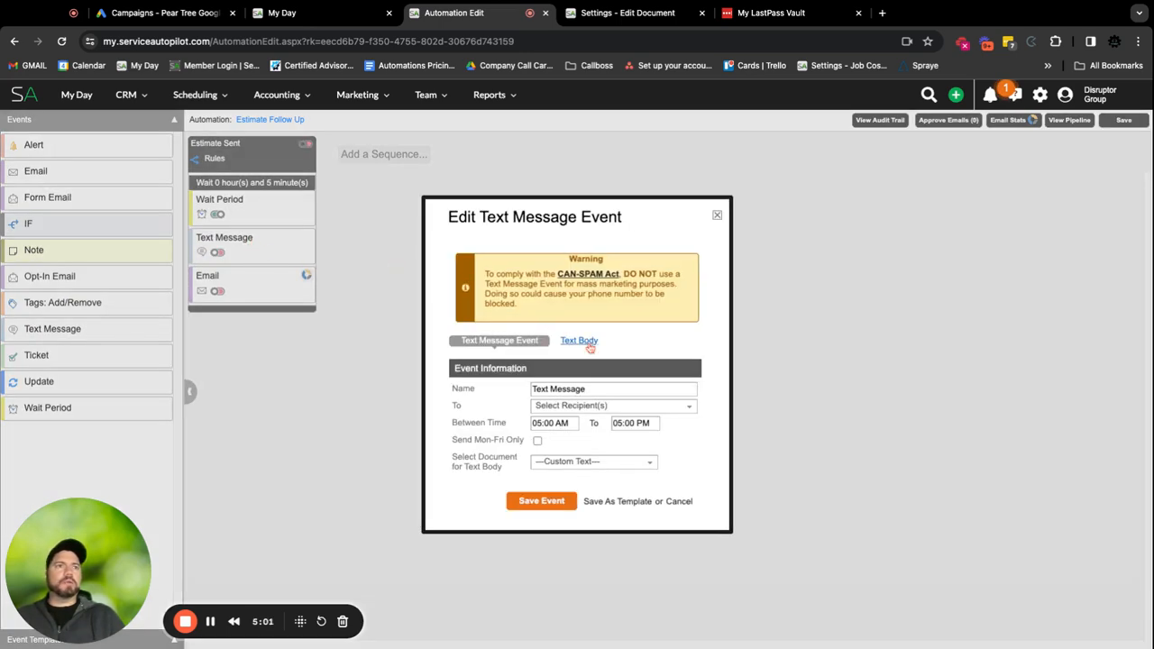
pyautogui.click(603, 407)
pyautogui.click(577, 462)
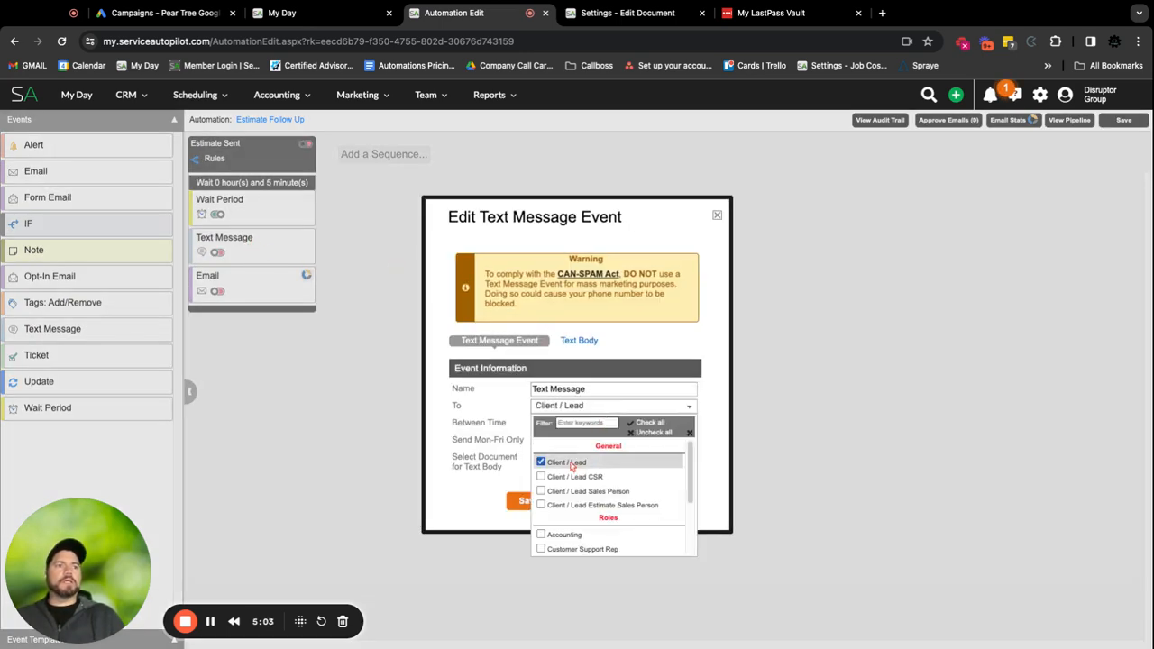
pyautogui.click(461, 394)
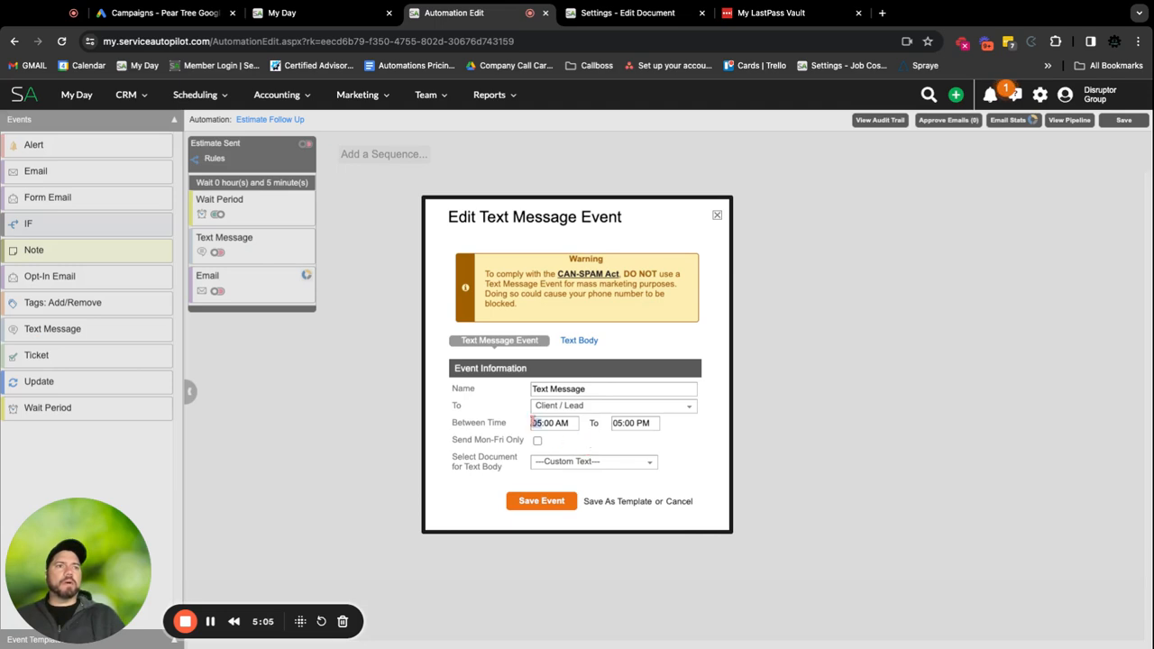
pyautogui.click(535, 422)
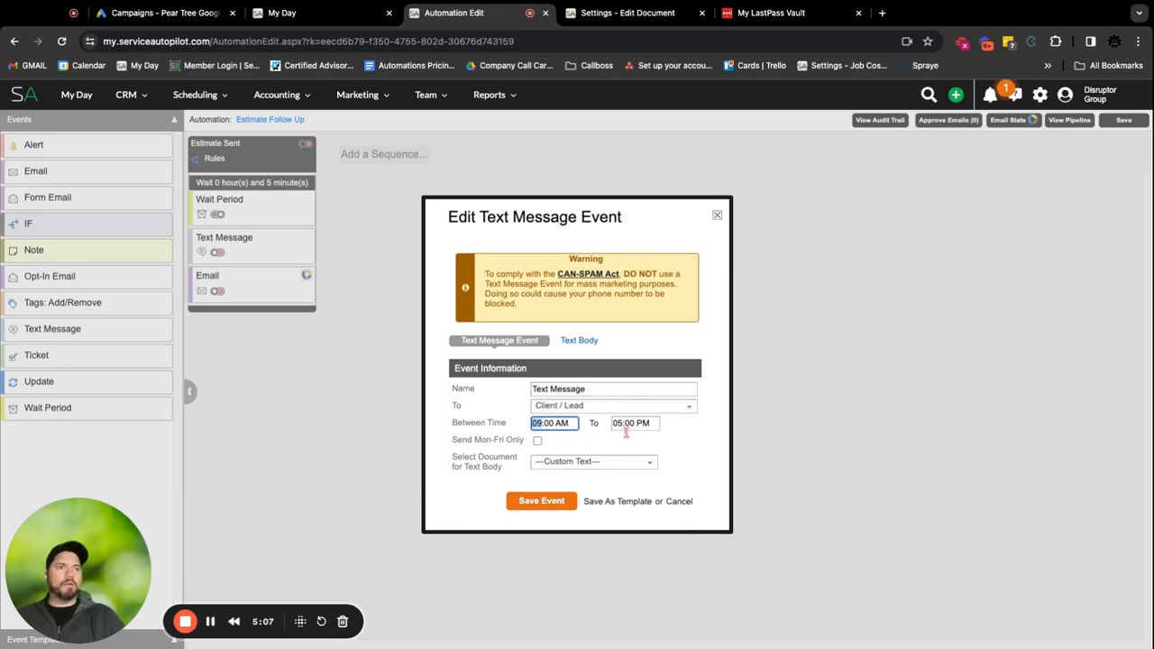
# Write the text body "Hi [clientfname], your estimate was sent to your inbox. Click here to view:" using the Client First Name personalization.
pyautogui.click(582, 341)
pyautogui.click(546, 419)
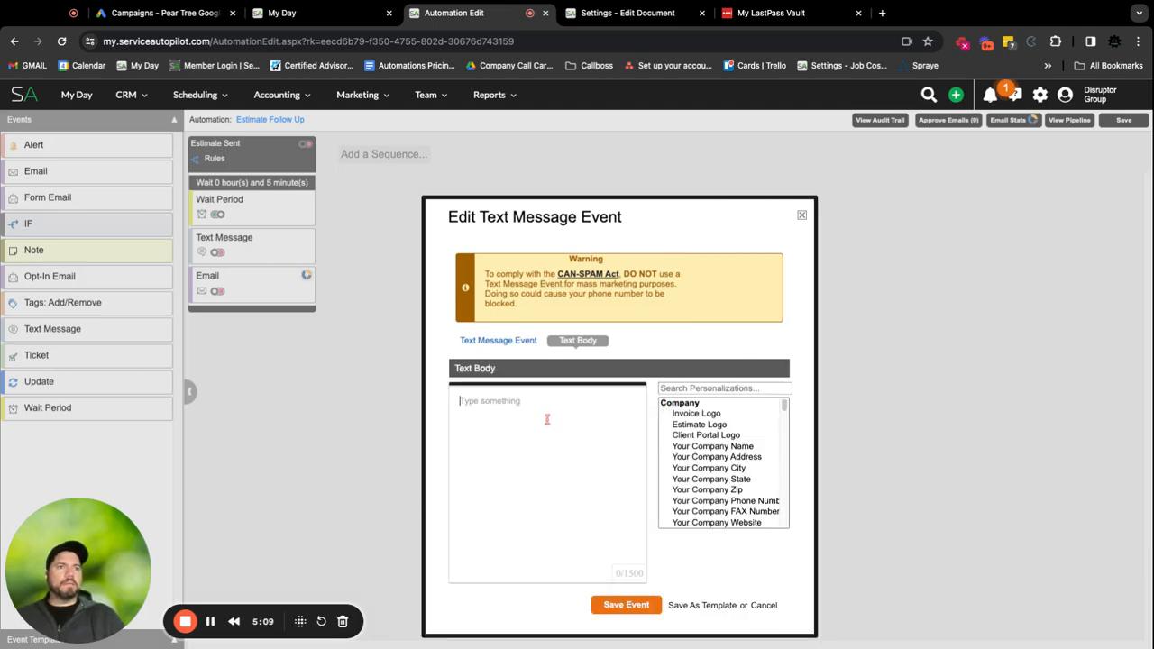
pyautogui.click(711, 389)
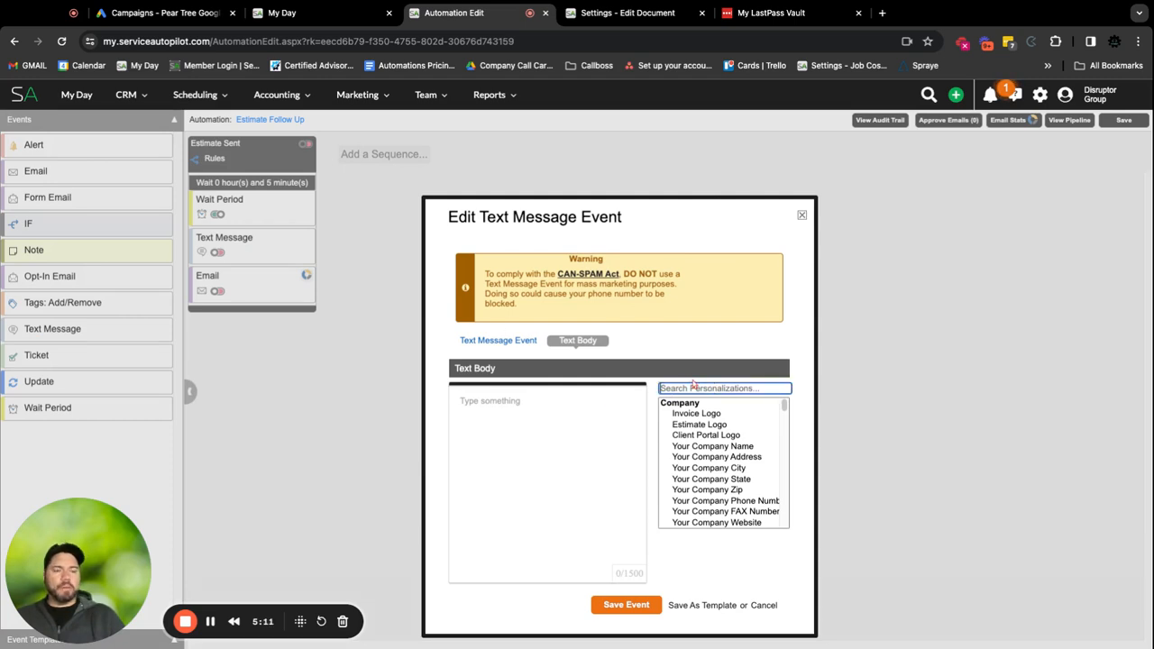
pyautogui.write('name')
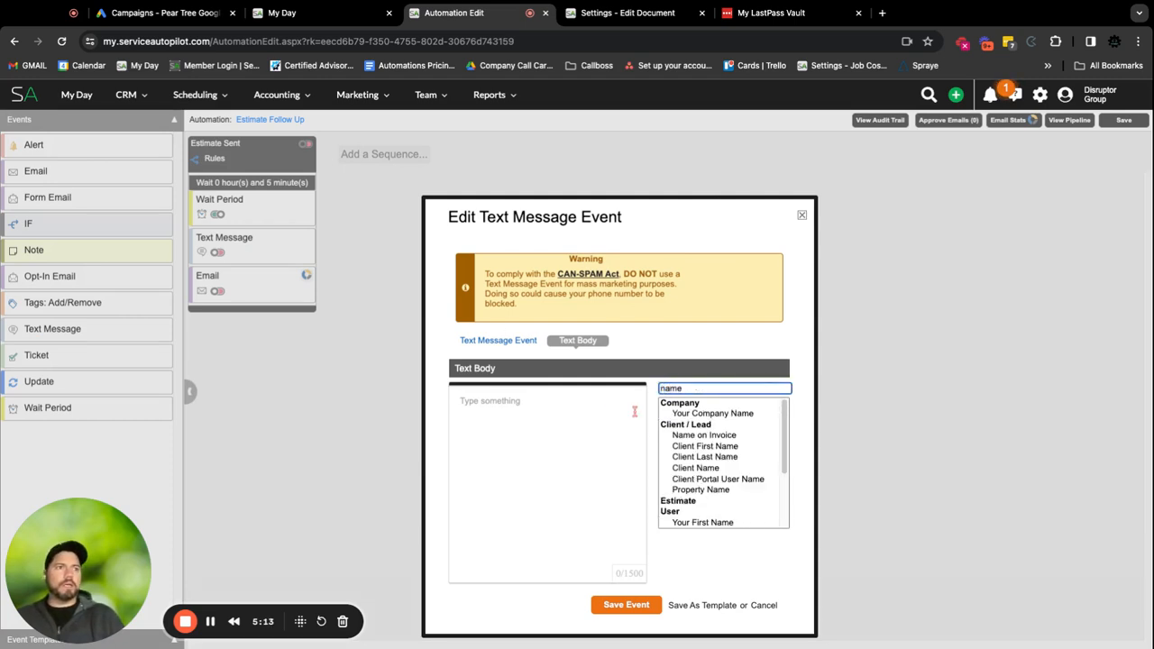
pyautogui.doubleClick(705, 446)
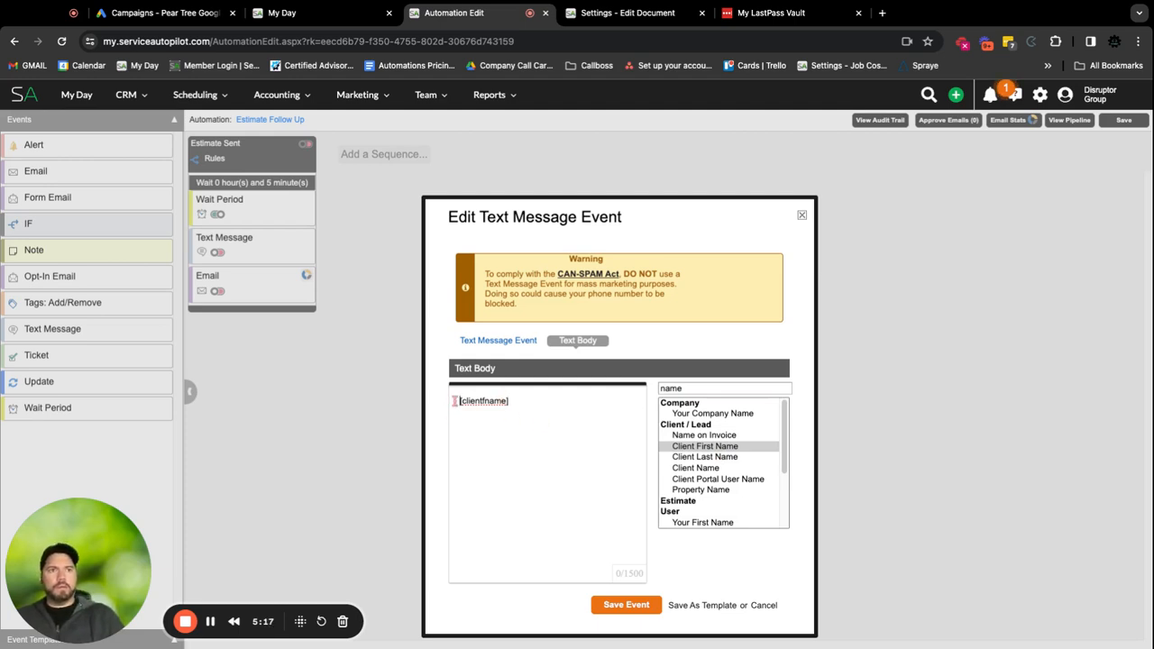
pyautogui.write('Hi')
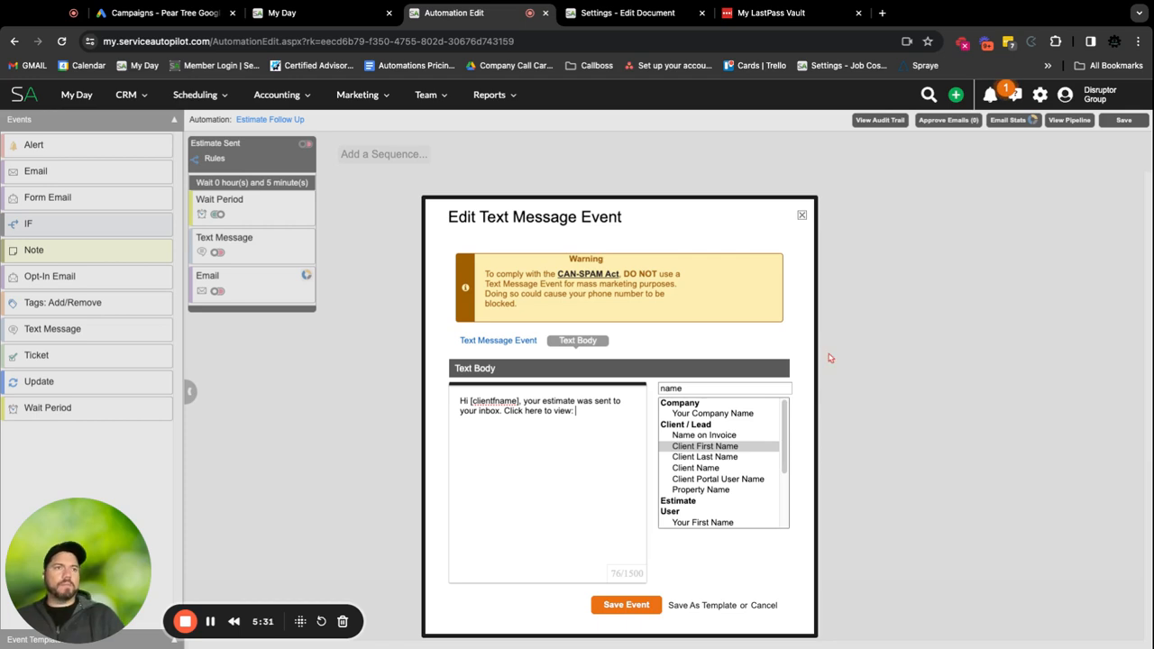
# Insert the Estimate Link URL personalization after "Click here to view:" in the text body and save the text message event.
pyautogui.doubleClick(683, 387)
pyautogui.write('estima')
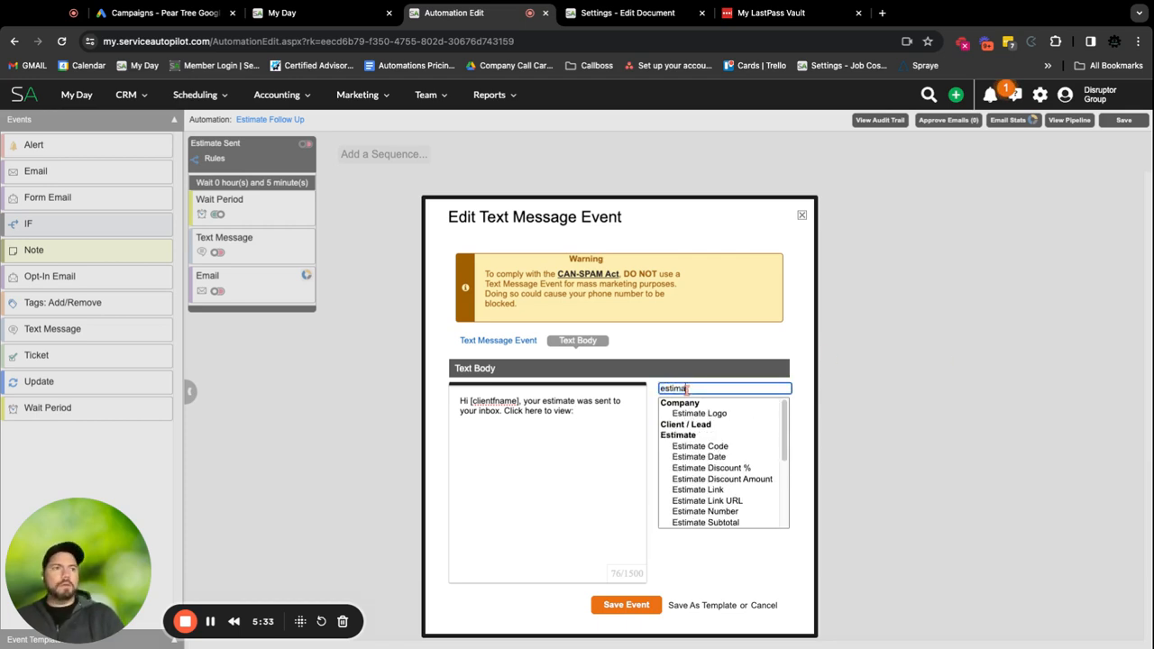
pyautogui.scroll(-3, 720, 433)
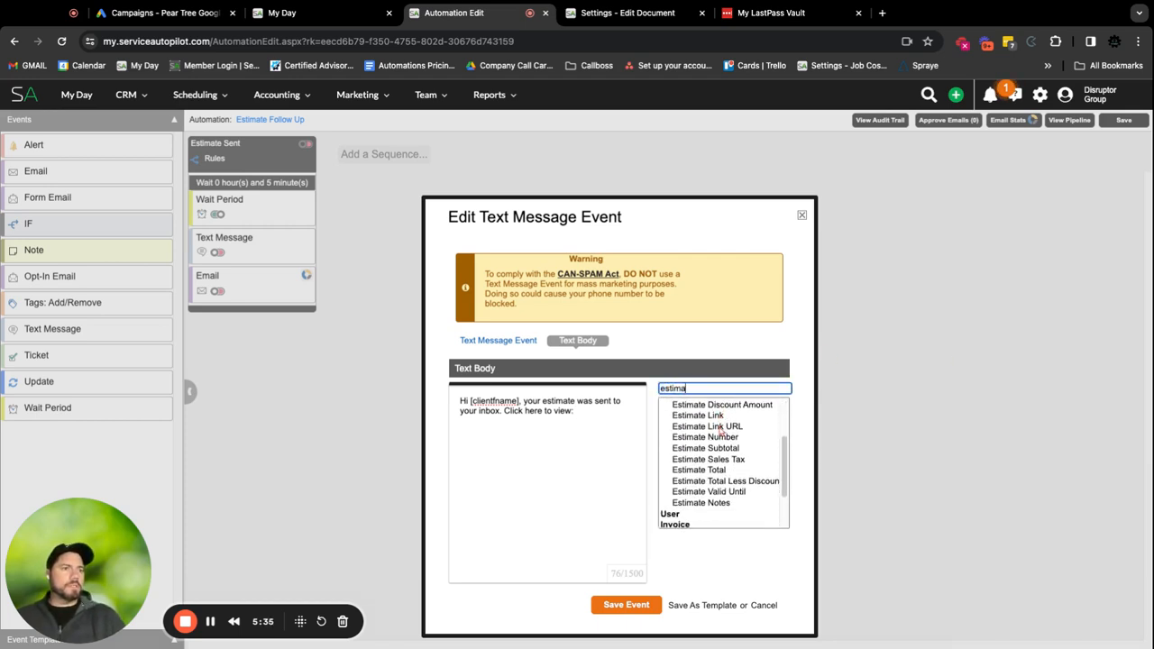
pyautogui.click(730, 420)
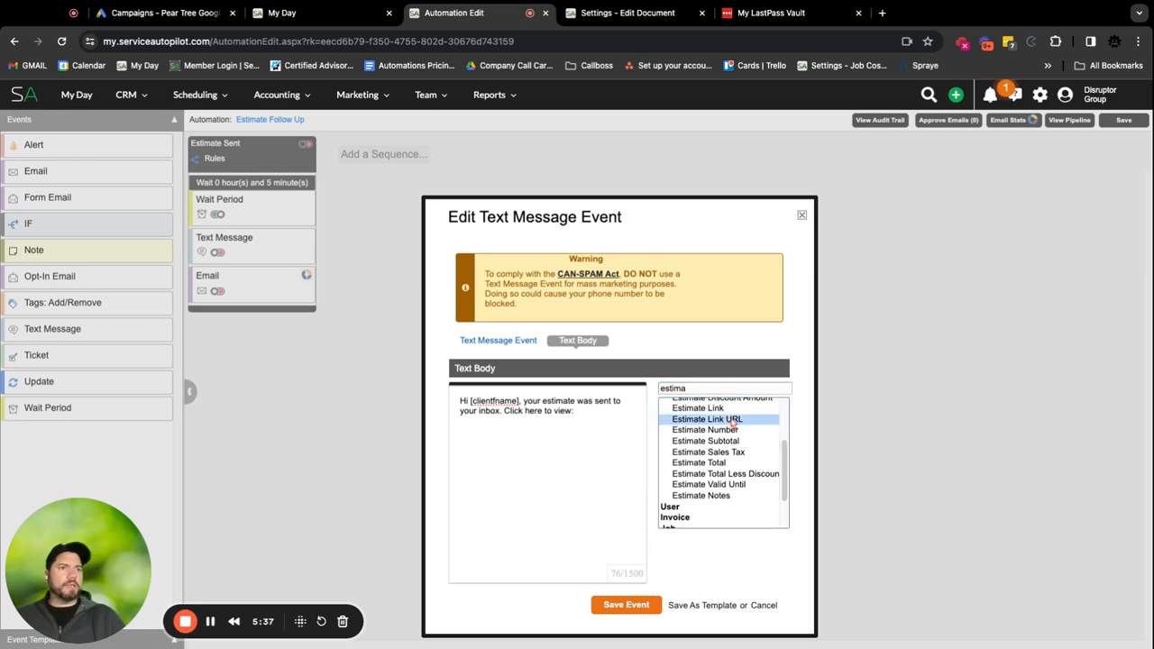
pyautogui.doubleClick(730, 420)
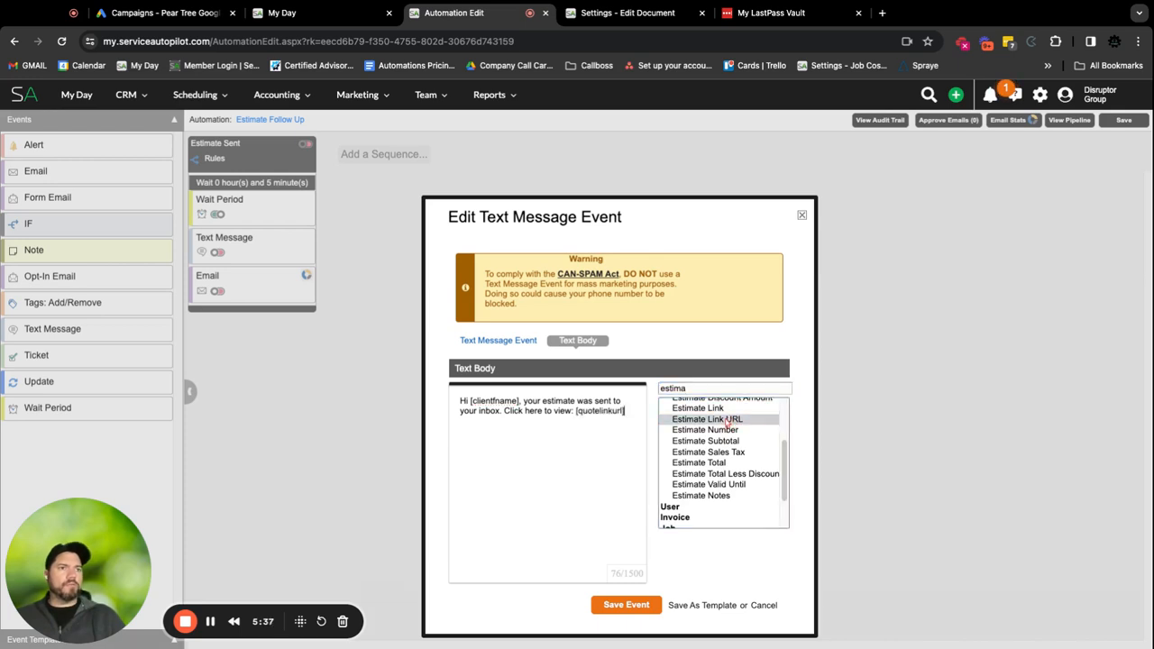
pyautogui.click(631, 607)
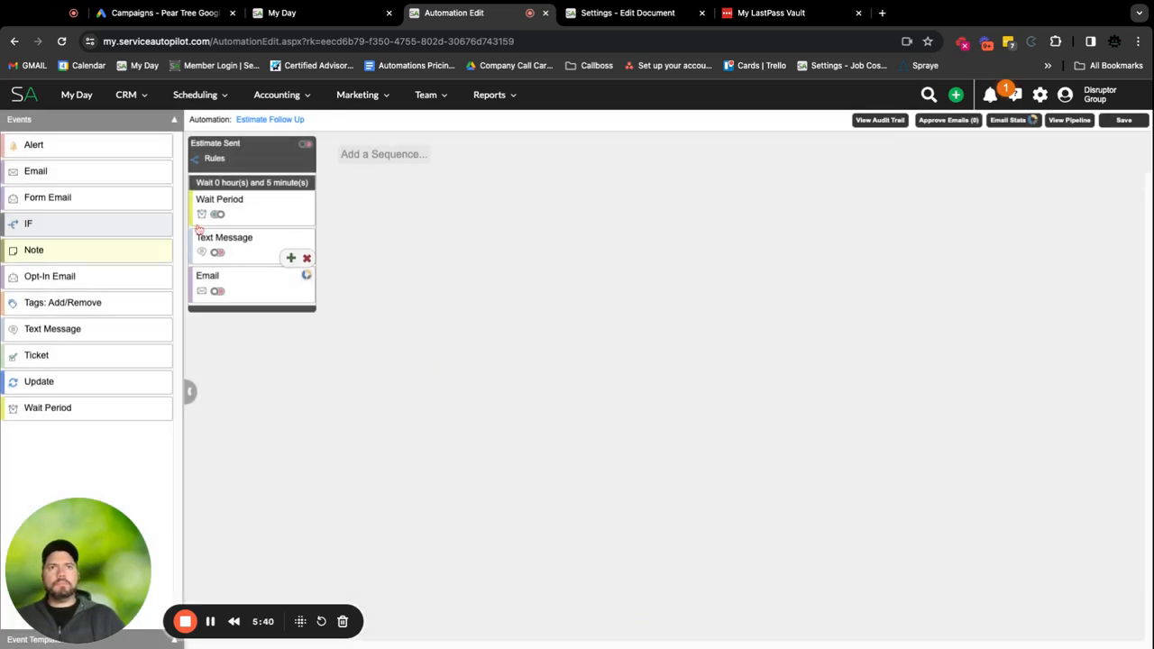
# Duplicate the wait period, place the copy between the text message and the email, and set it to 1 day.
pyautogui.click(289, 222)
pyautogui.moveTo(260, 251); pyautogui.dragTo(260, 301)
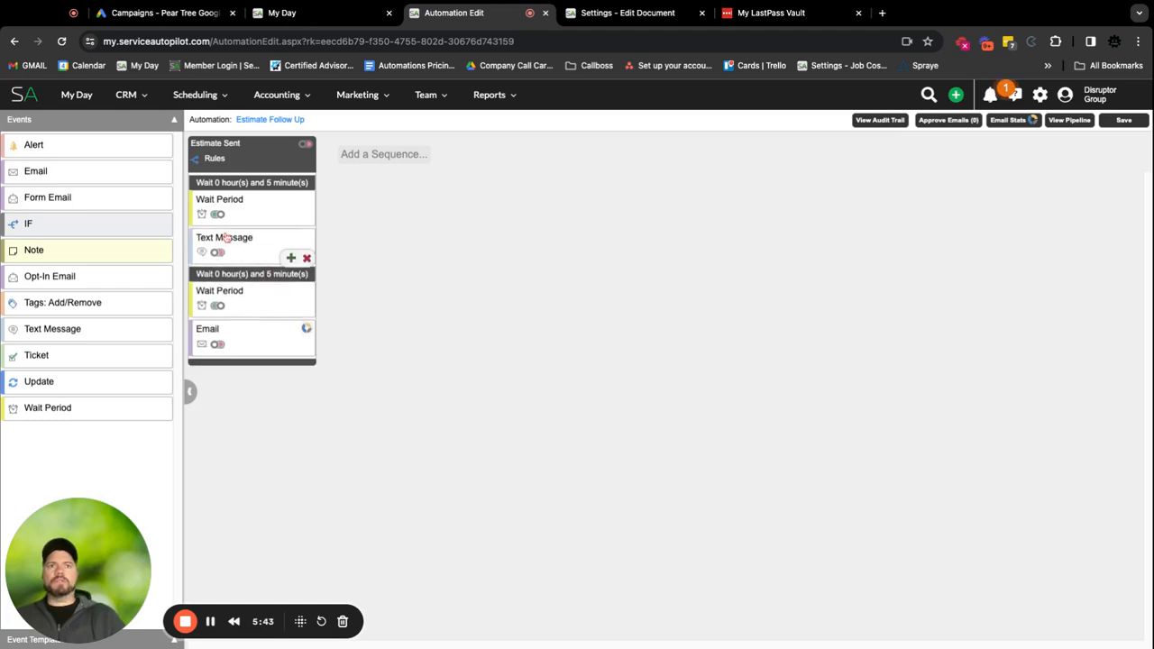
pyautogui.click(250, 300)
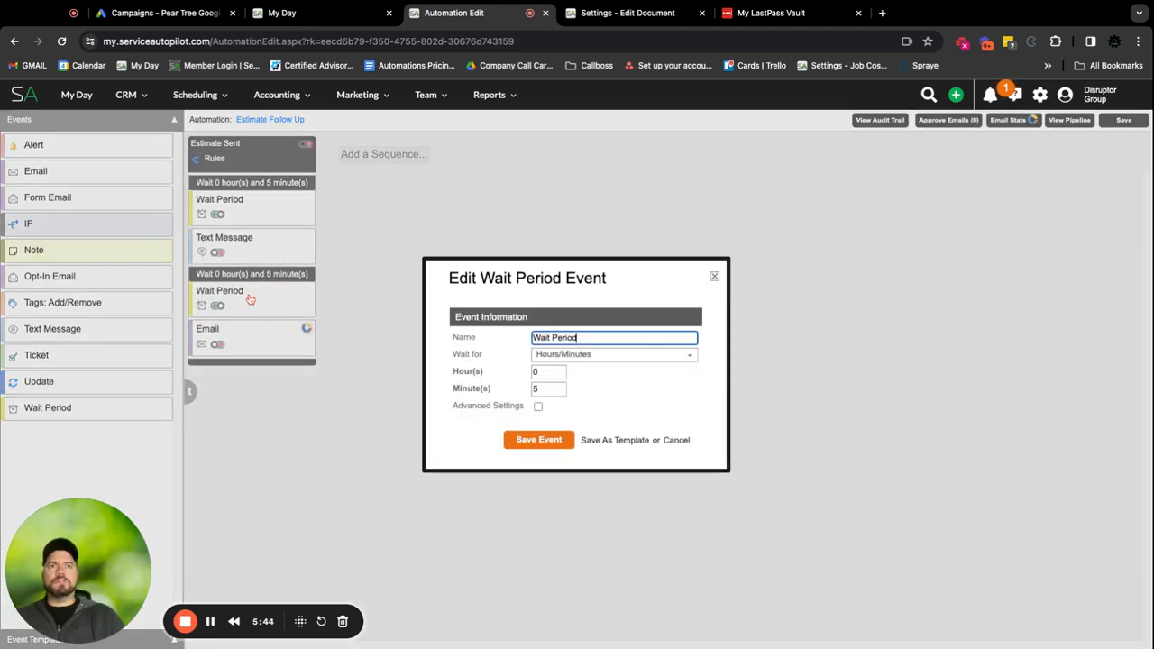
pyautogui.click(581, 356)
pyautogui.click(566, 393)
pyautogui.doubleClick(539, 371)
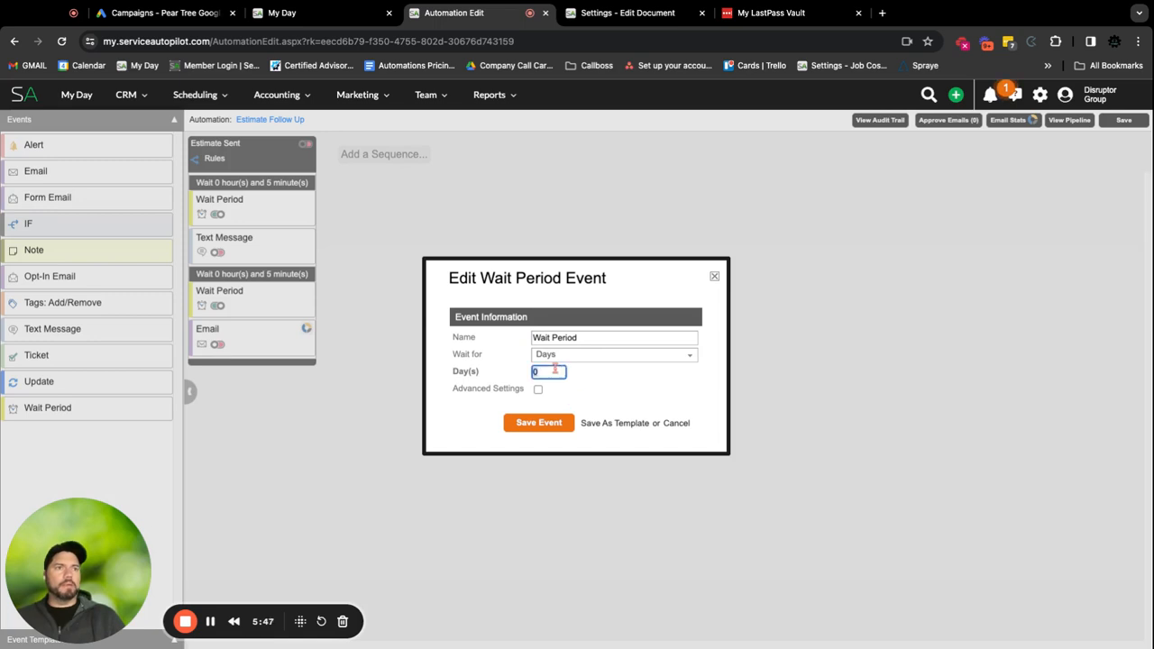
pyautogui.write('1')
pyautogui.click(546, 423)
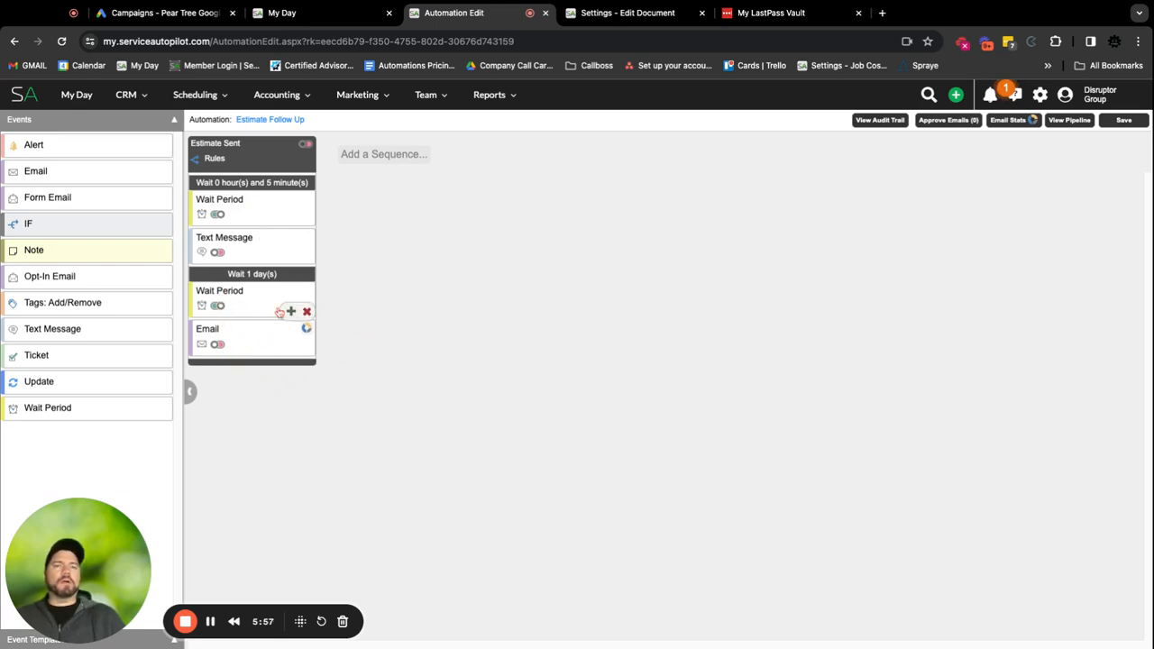
# Switch to the open email document and add two empty single-column rows to its layout.
pyautogui.click(613, 14)
pyautogui.click(887, 452)
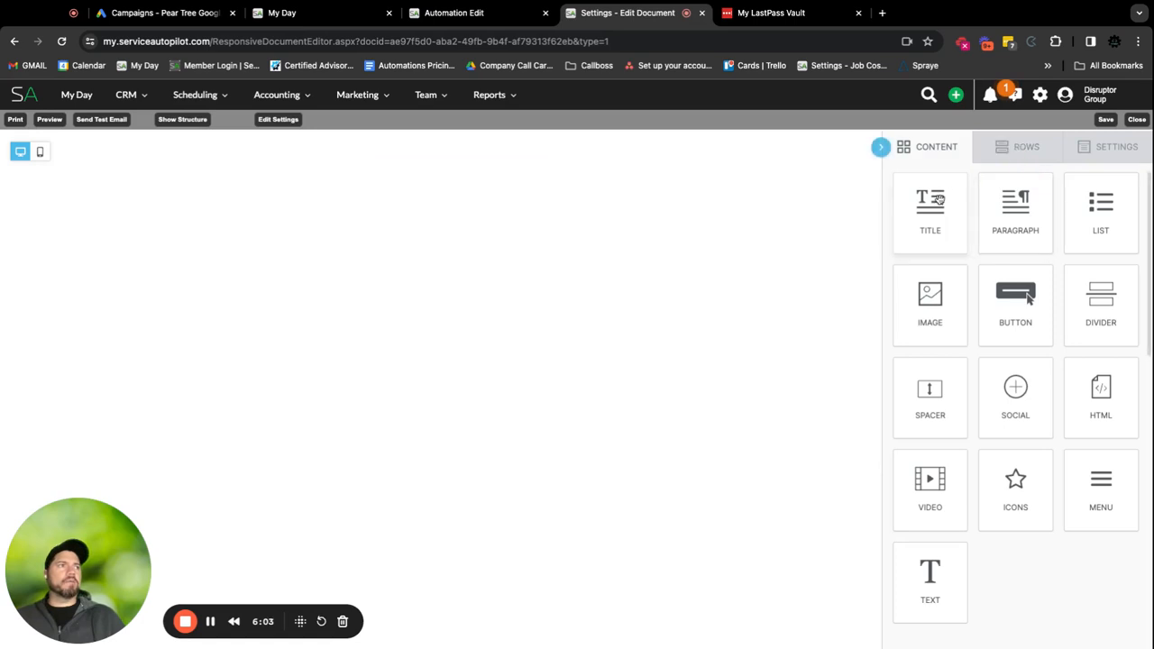
pyautogui.click(1025, 146)
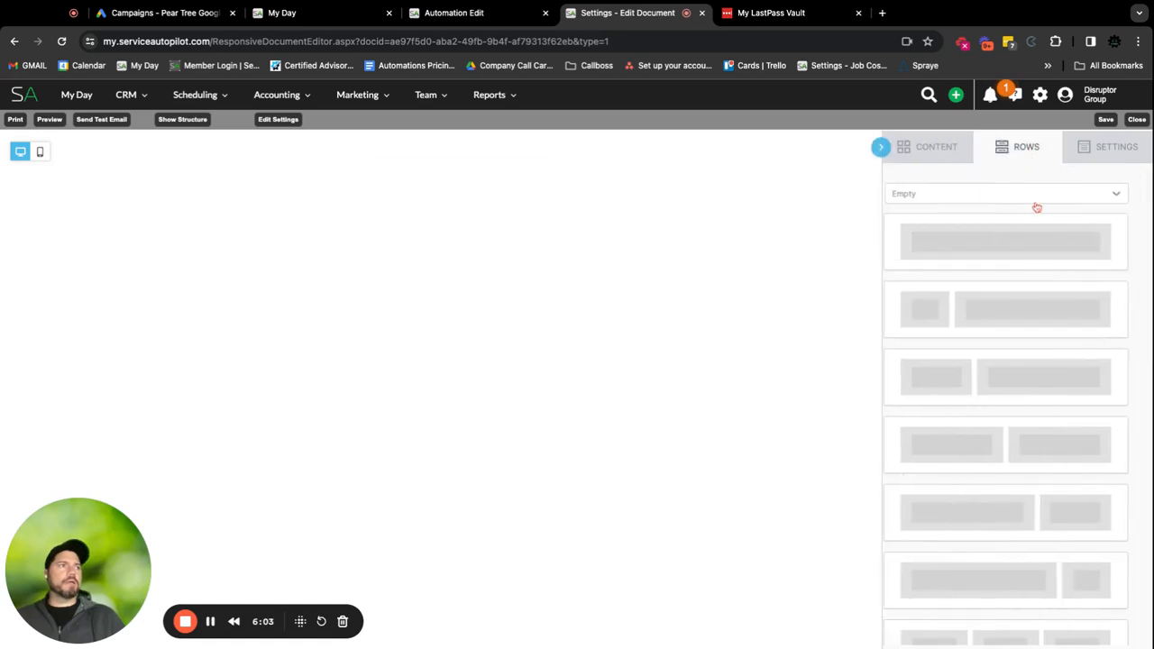
pyautogui.click(928, 147)
pyautogui.click(1026, 147)
pyautogui.moveTo(1027, 242); pyautogui.dragTo(419, 153)
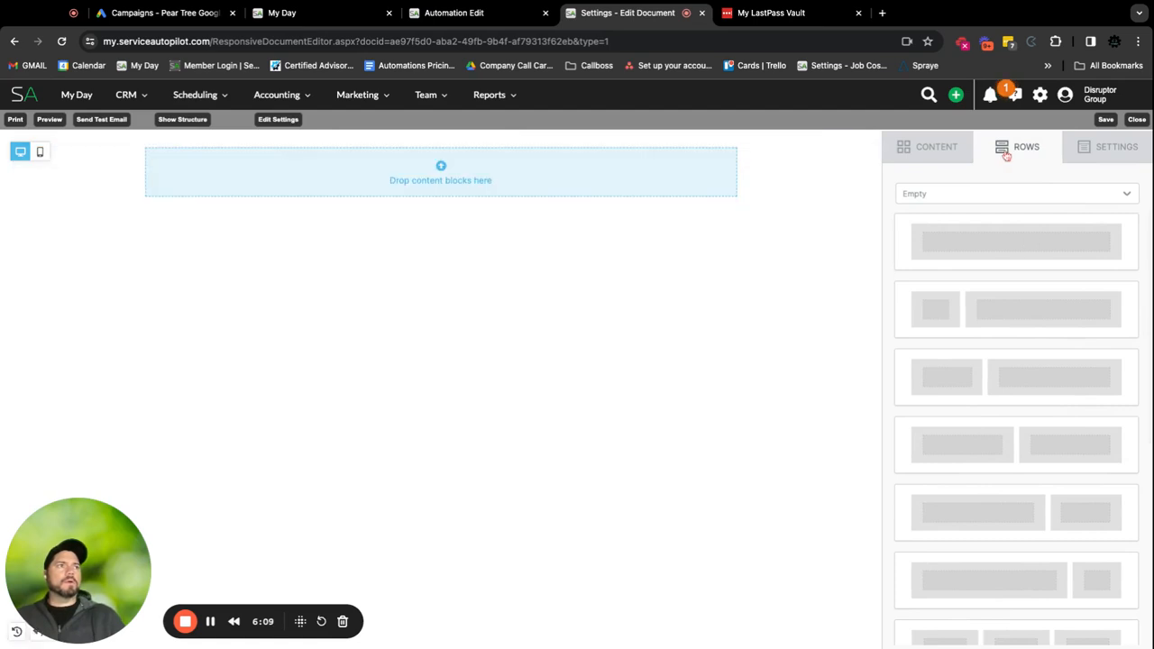
pyautogui.click(937, 147)
pyautogui.click(1005, 147)
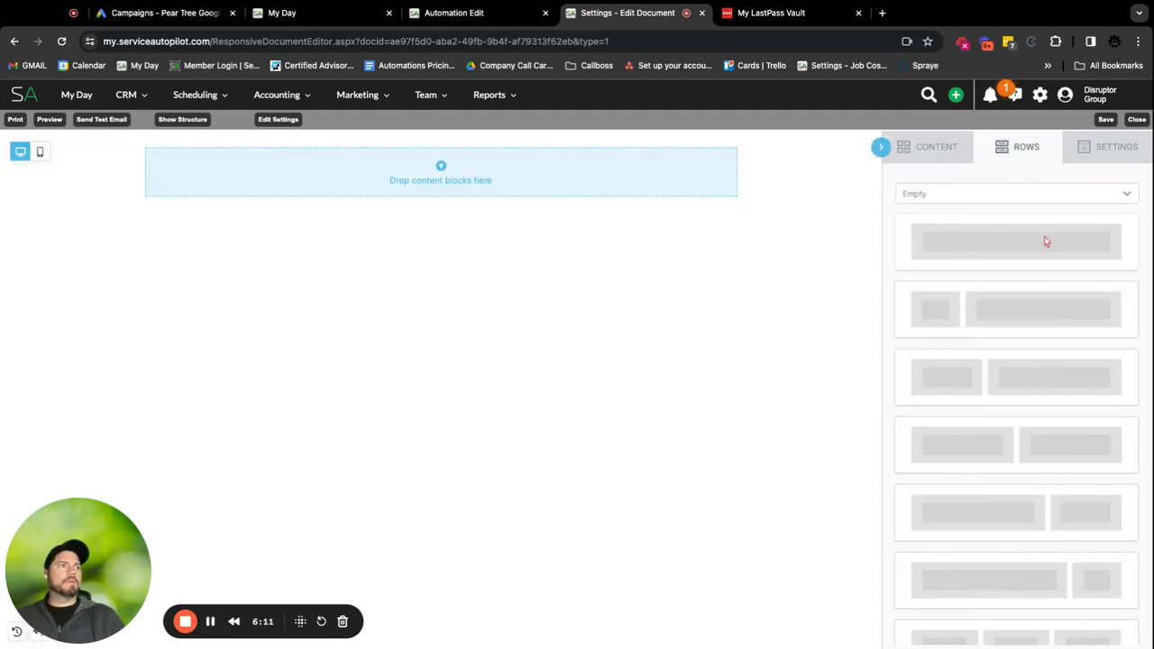
pyautogui.moveTo(1045, 241); pyautogui.dragTo(492, 189)
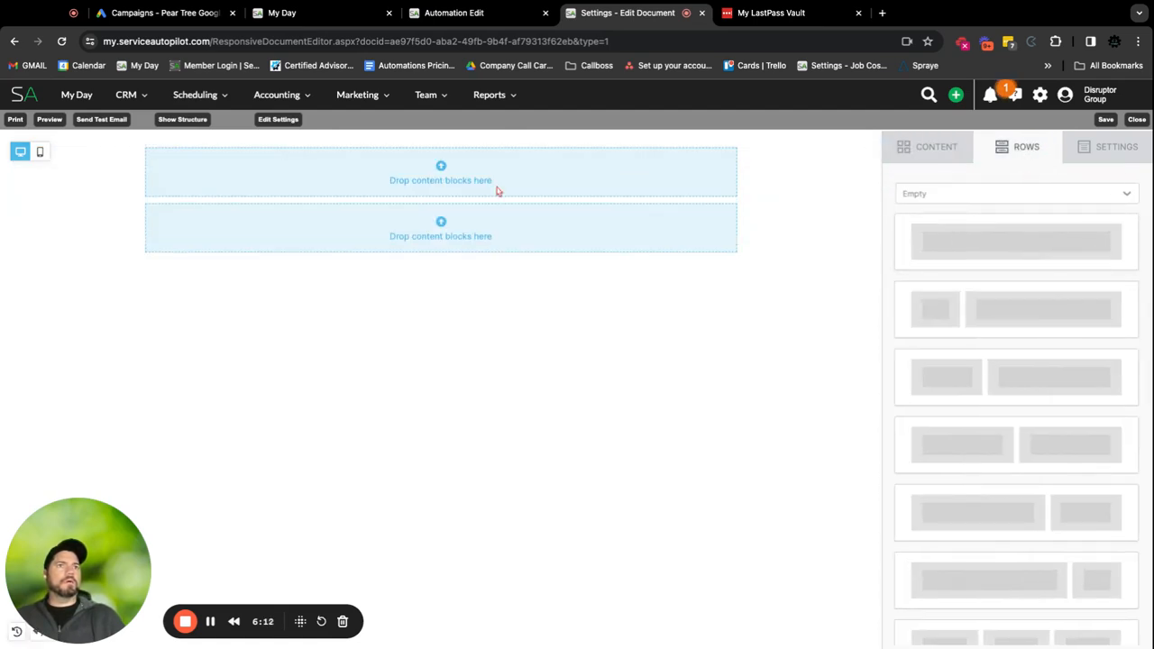
# Add a text block to the second row and replace its placeholder text with the Estimate Link URL merge tag.
pyautogui.click(945, 154)
pyautogui.moveTo(946, 587); pyautogui.dragTo(514, 252)
pyautogui.click(411, 216)
pyautogui.tripleClick(411, 218)
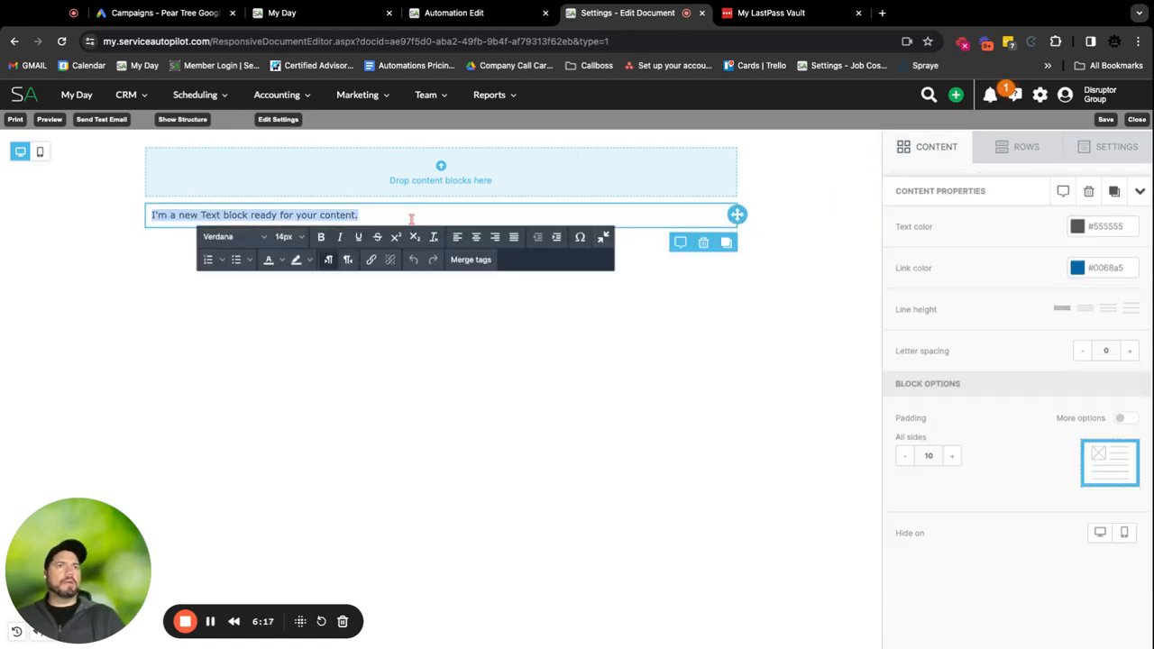
pyautogui.click(474, 261)
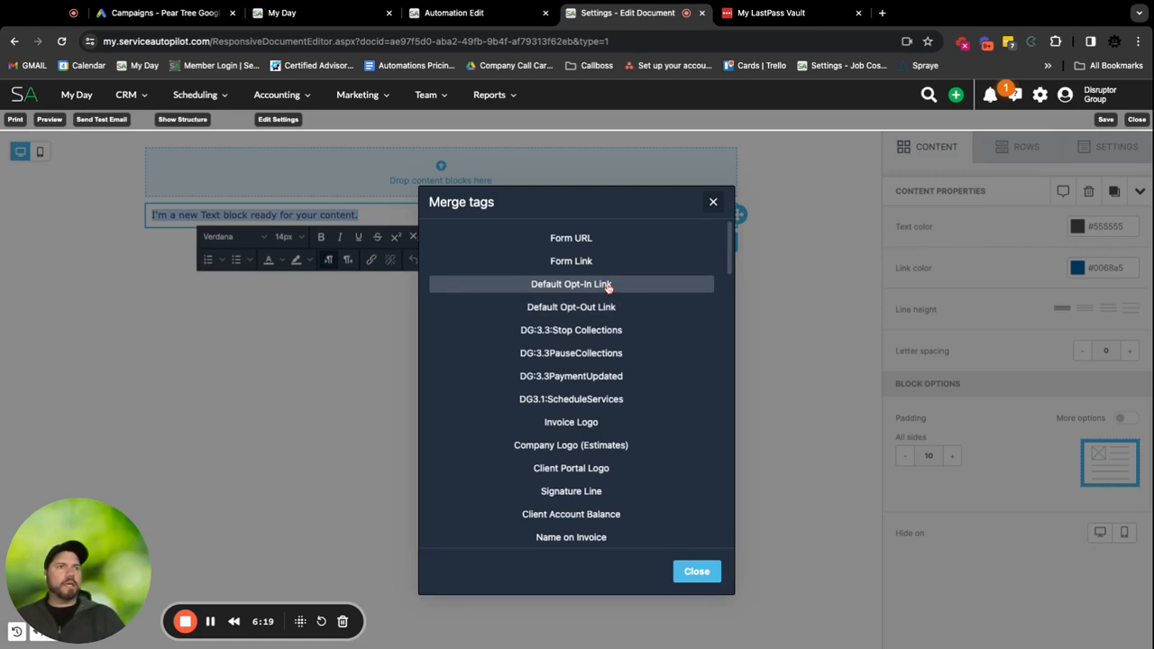
pyautogui.scroll(-4, 608, 289)
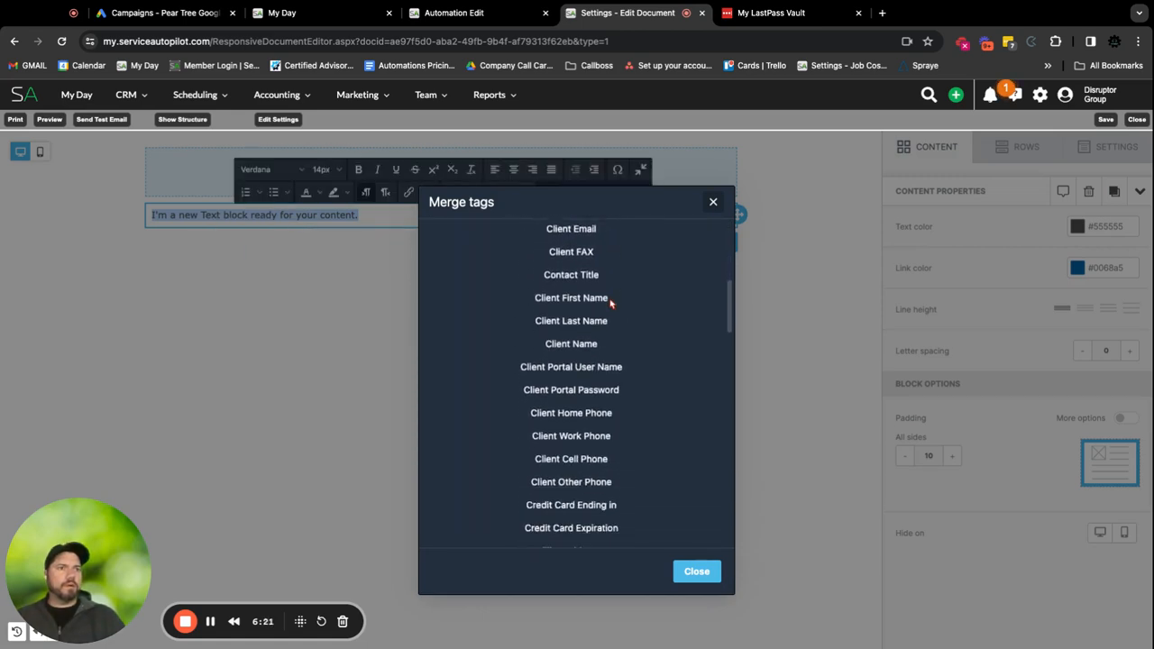
pyautogui.scroll(-5, 610, 303)
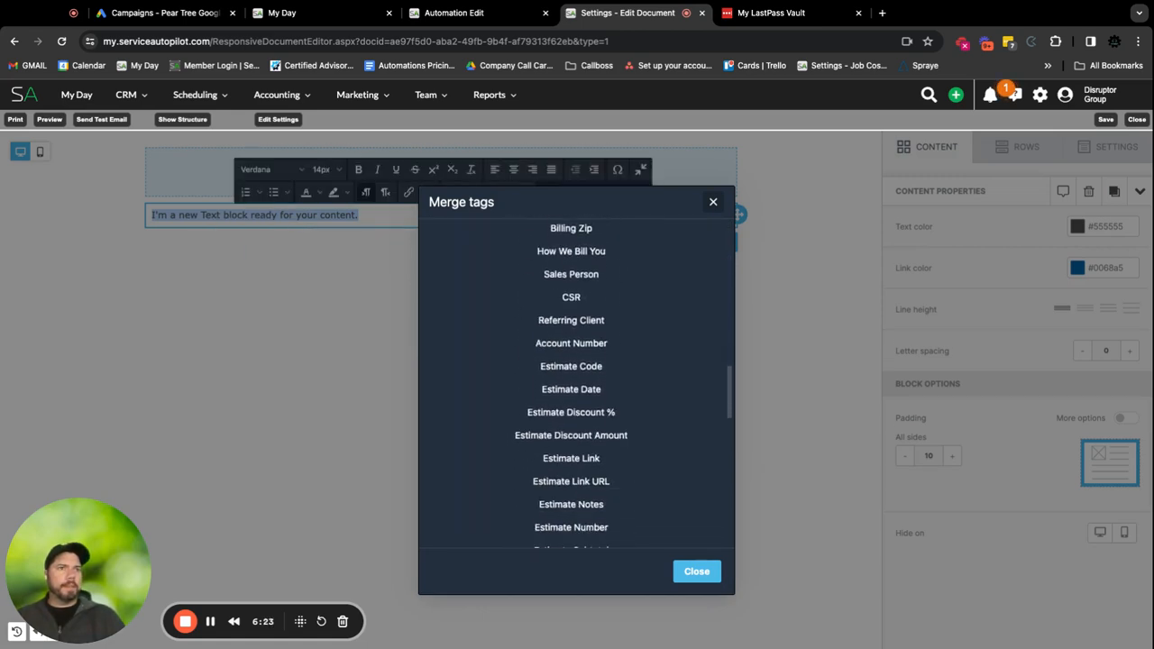
pyautogui.scroll(-3, 600, 402)
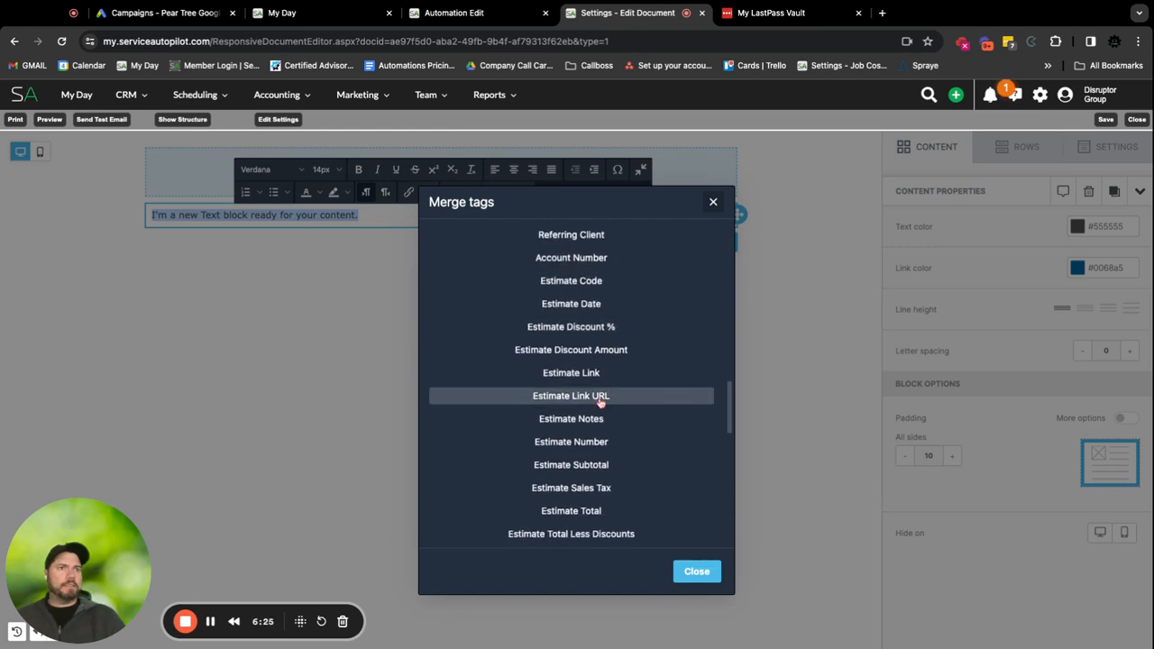
pyautogui.click(596, 398)
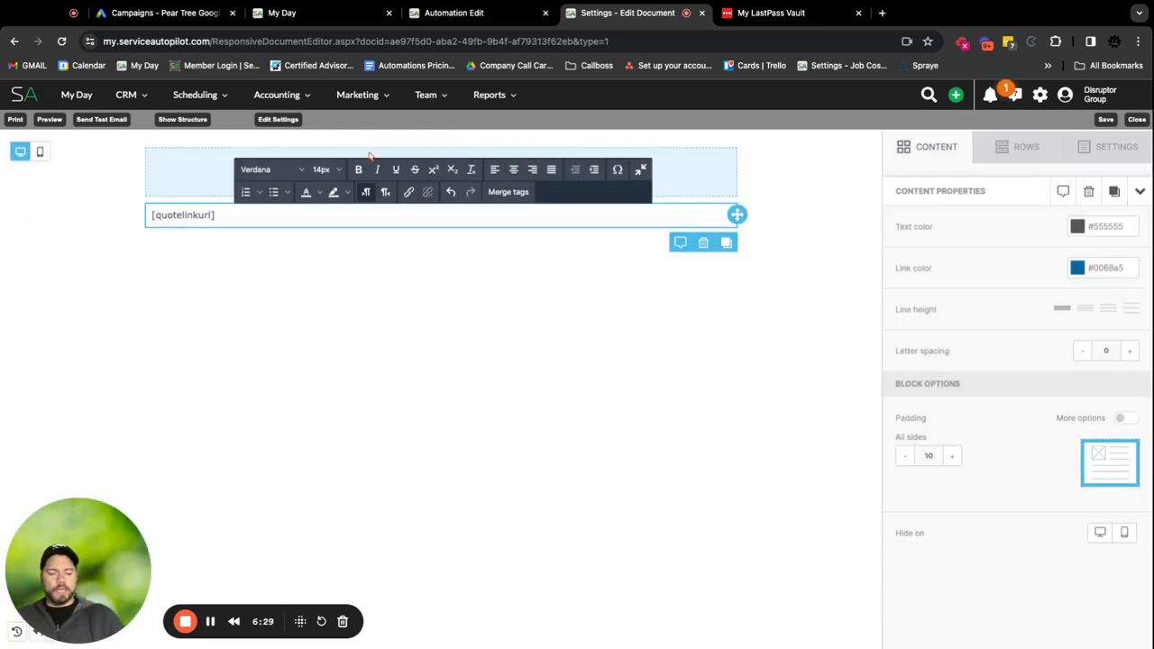
# Write the greeting "Hi Client Name" and the line "Following up on your estimate, [quotelinkurl] to view!" around the merge tag.
pyautogui.press('Return')
pyautogui.press('Return')
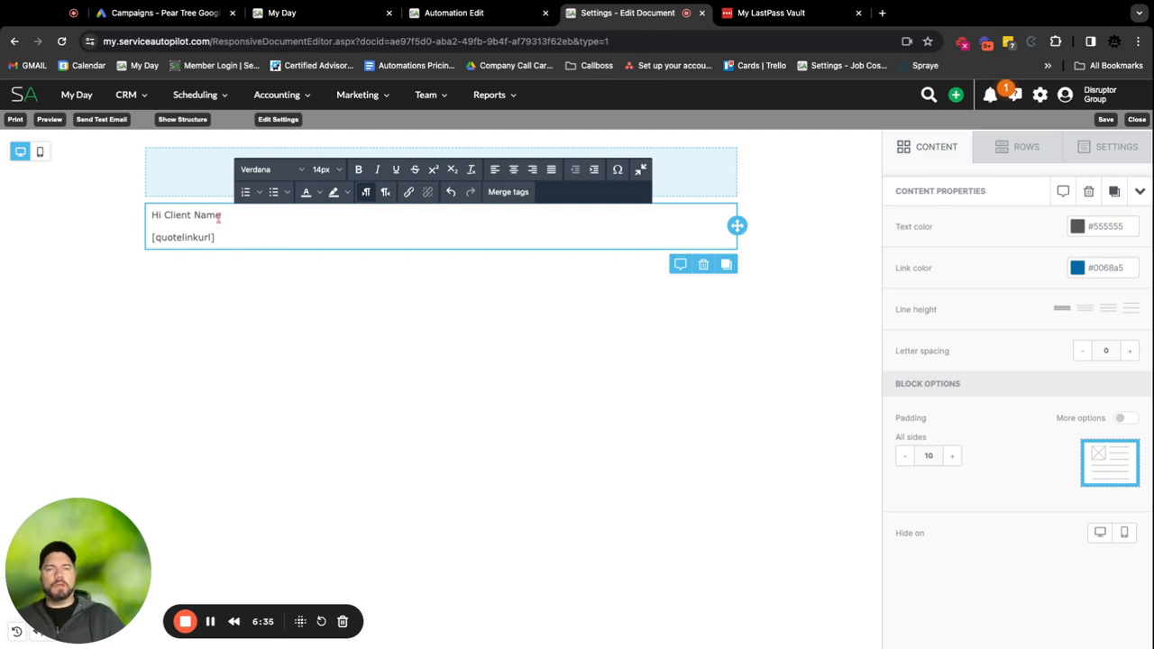
pyautogui.write('Follwo')
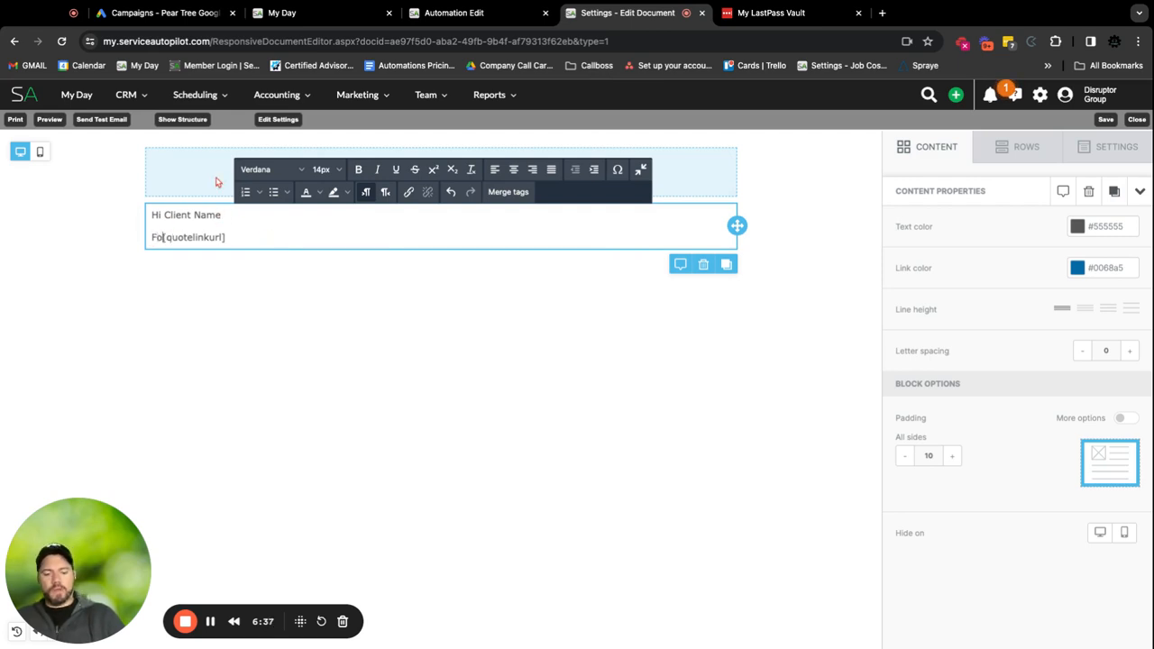
pyautogui.write('ing')
pyautogui.press('BackSpace')
pyautogui.press('BackSpace')
pyautogui.press('BackSpace')
pyautogui.press('BackSpace')
pyautogui.press('BackSpace')
pyautogui.press('BackSpace')
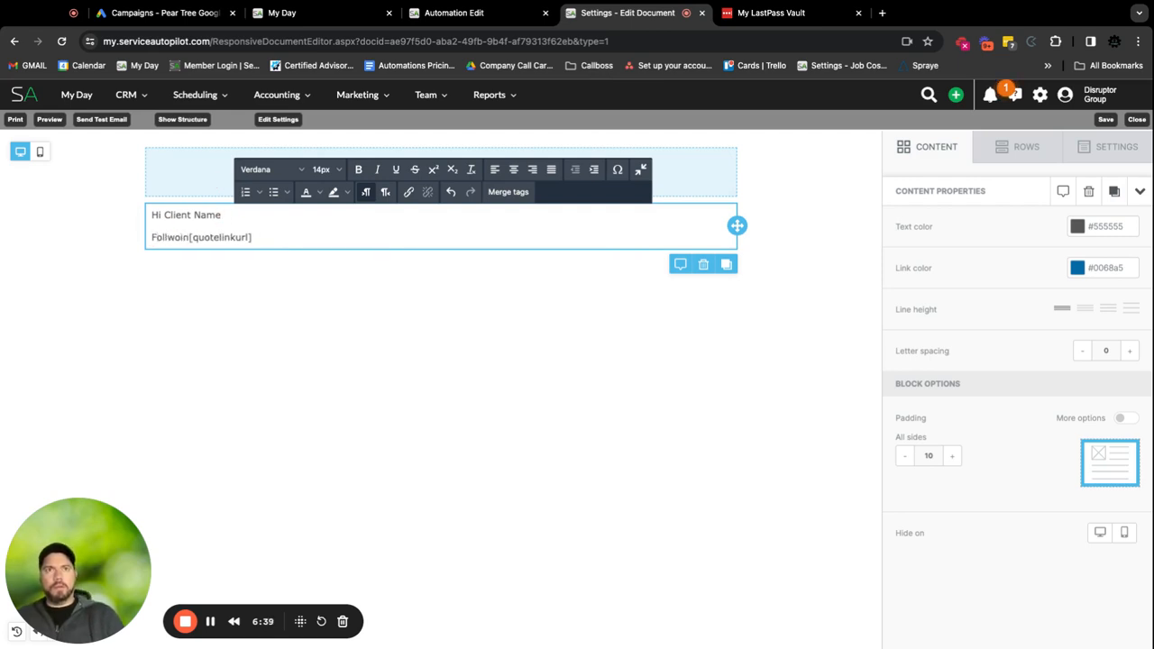
pyautogui.write('owing up on you')
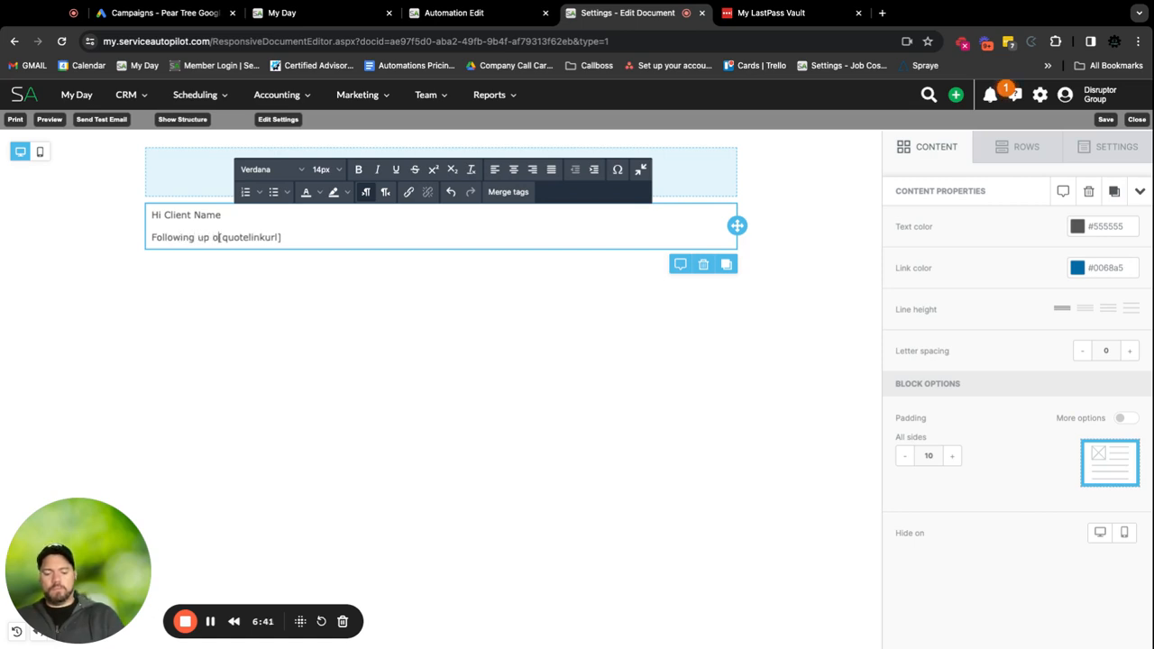
pyautogui.write('r estimate, c')
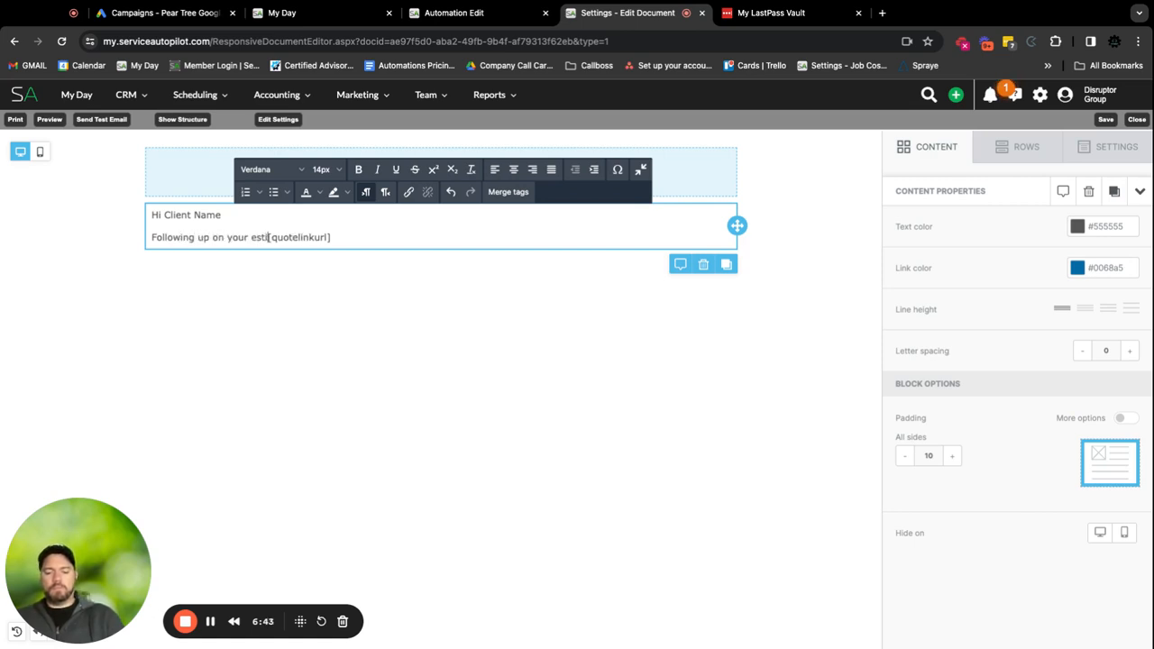
pyautogui.press('BackSpace')
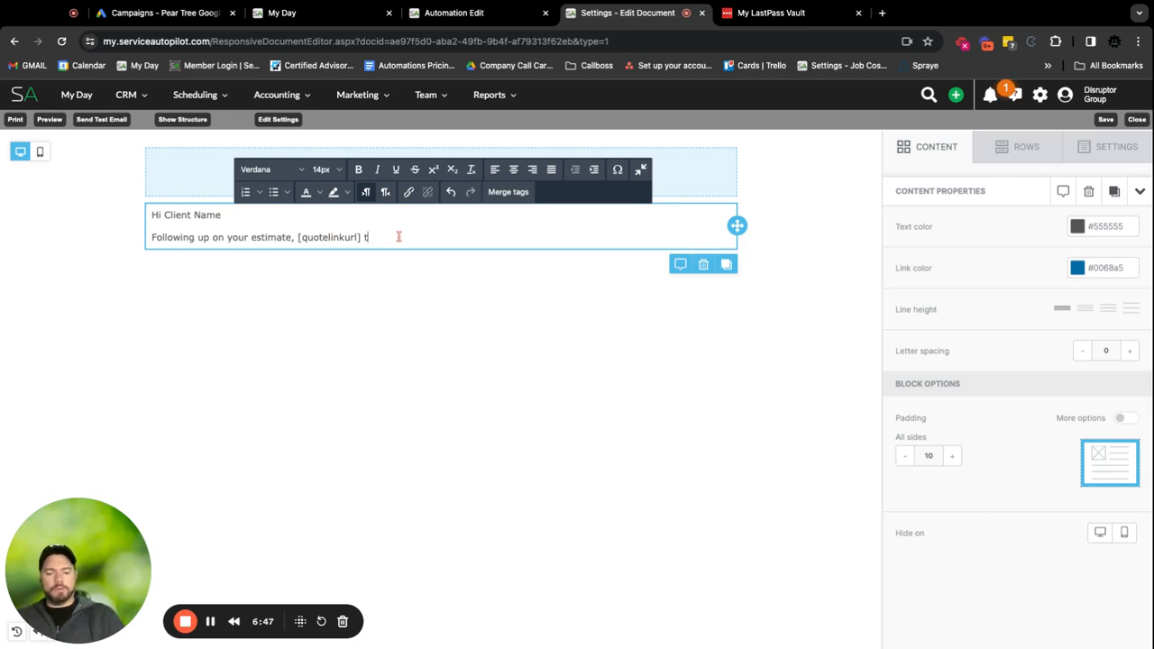
# Add the closing line "Thanks!" below the estimate link sentence and save the document.
pyautogui.press('Return')
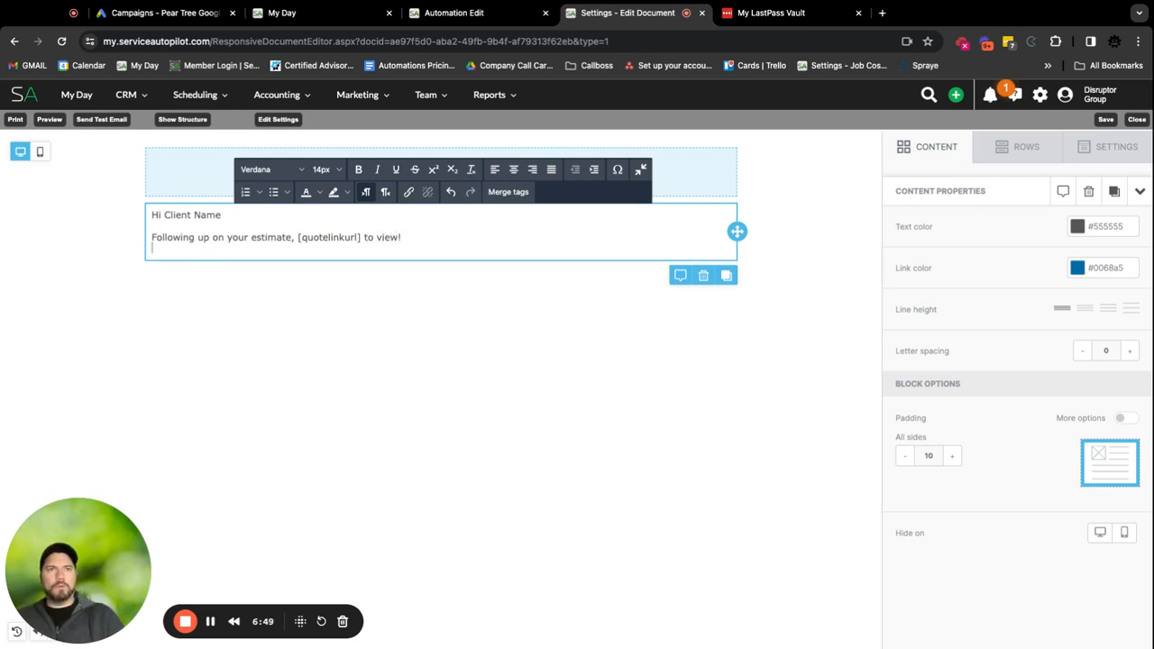
pyautogui.write('Thanks!')
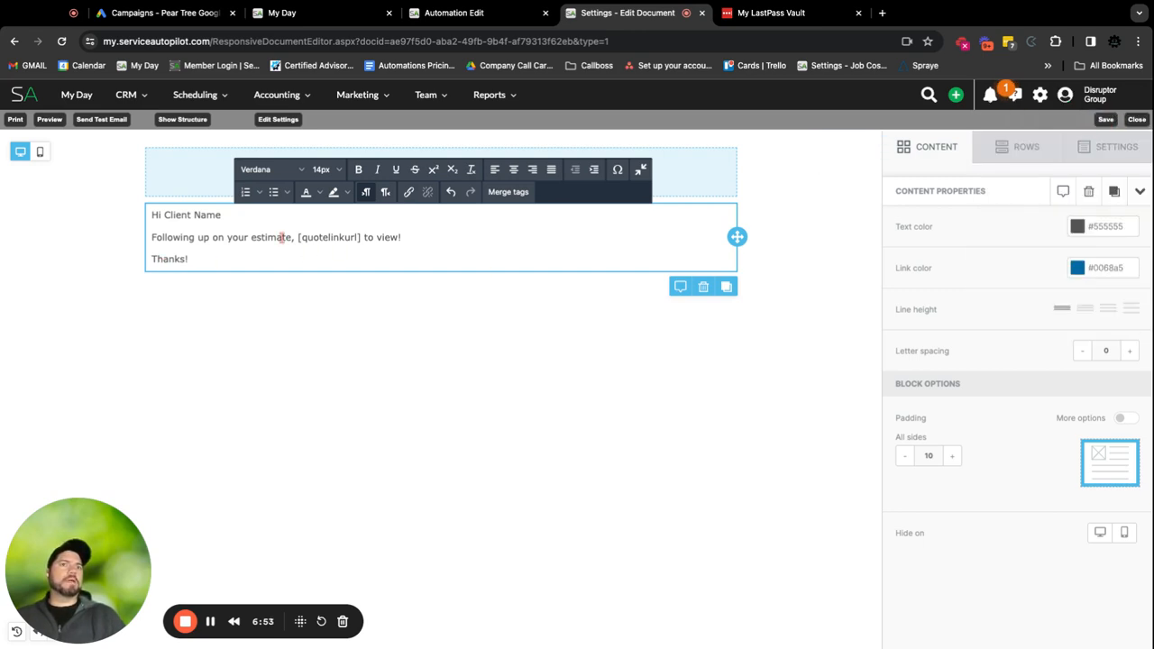
pyautogui.click(1104, 119)
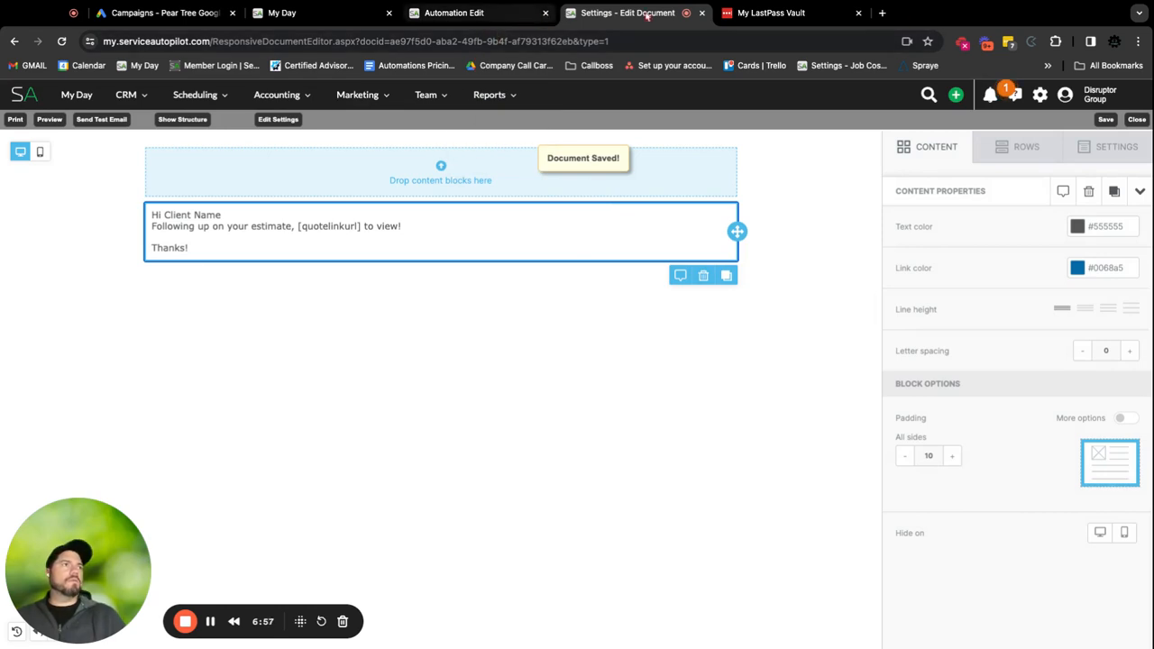
pyautogui.click(482, 19)
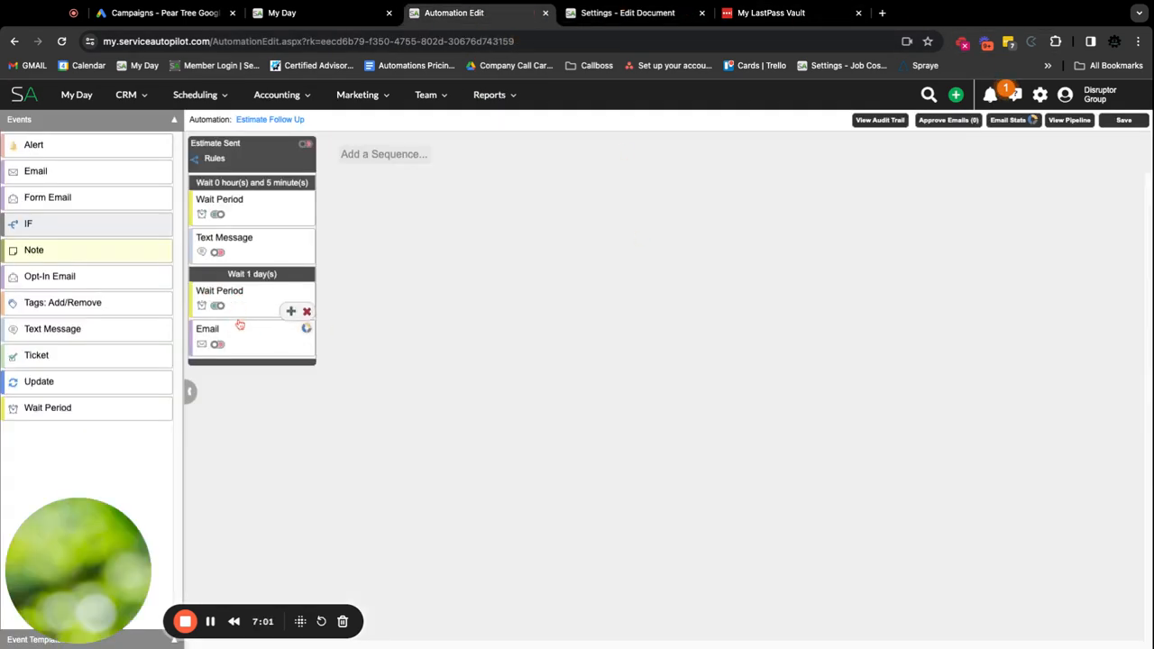
pyautogui.click(622, 11)
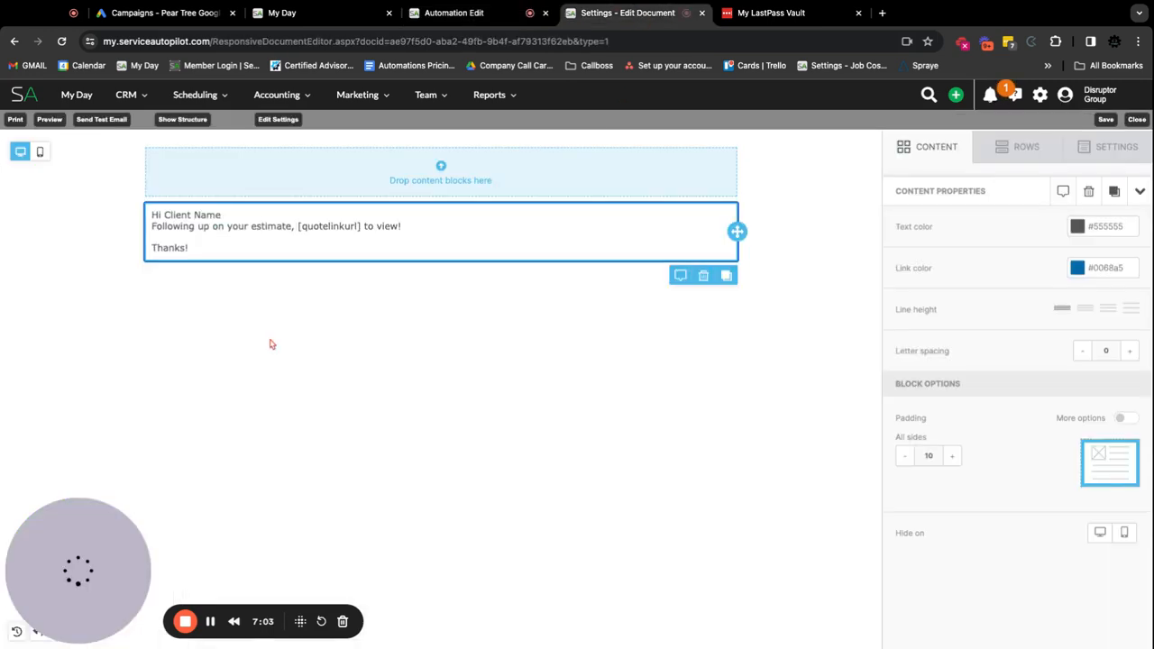
pyautogui.click(1106, 120)
# Select the Estimate Sent Test document in the documents list, check its available actions, and return to the Estimate Follow Up automation.
pyautogui.click(15, 41)
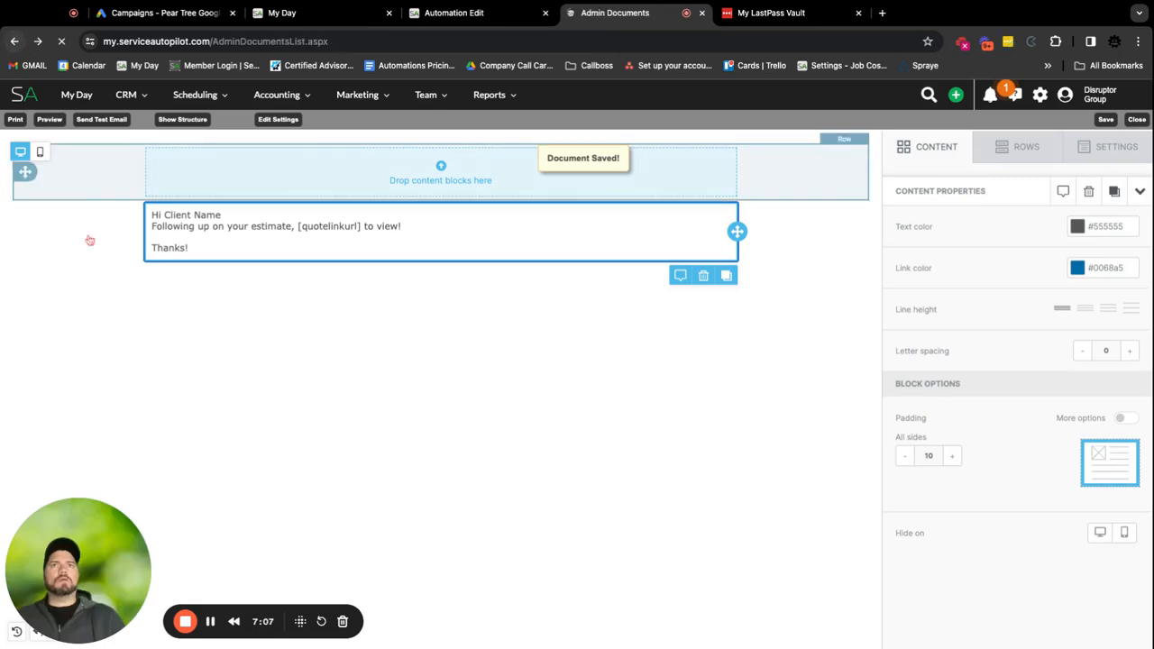
pyautogui.click(28, 283)
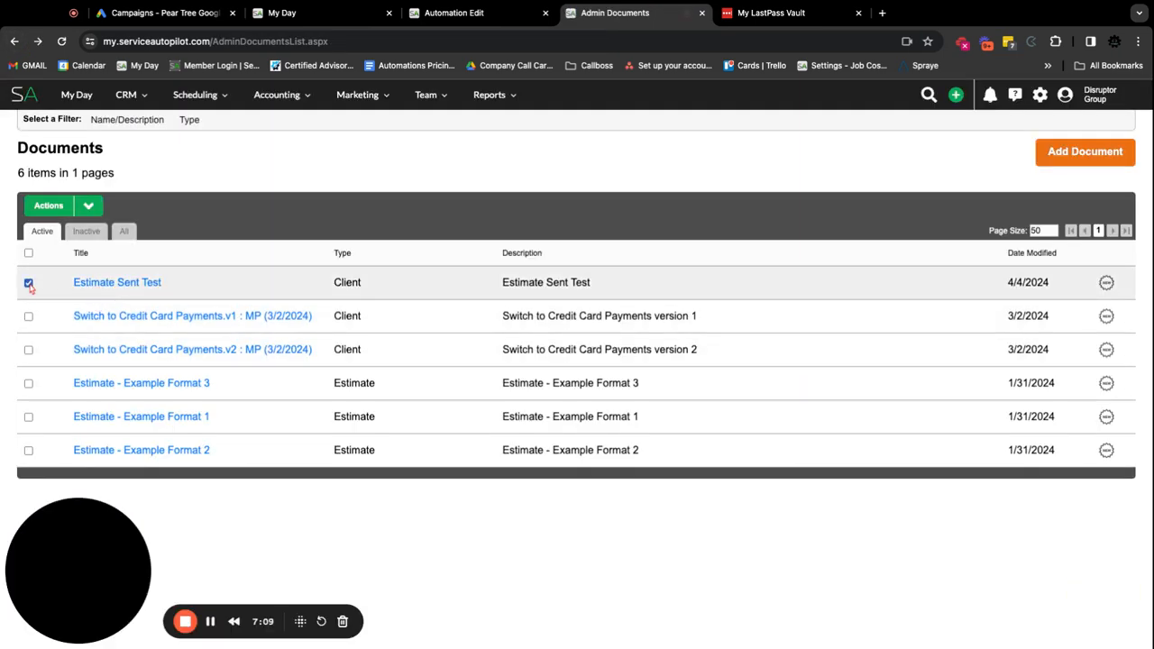
pyautogui.click(89, 206)
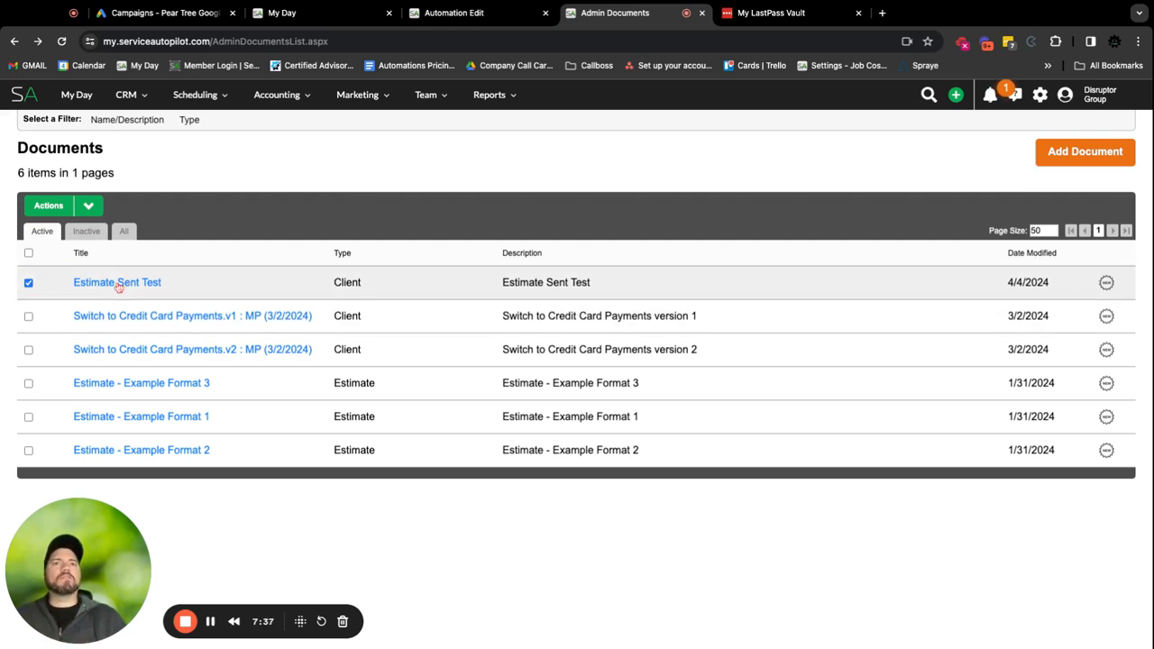
pyautogui.click(466, 13)
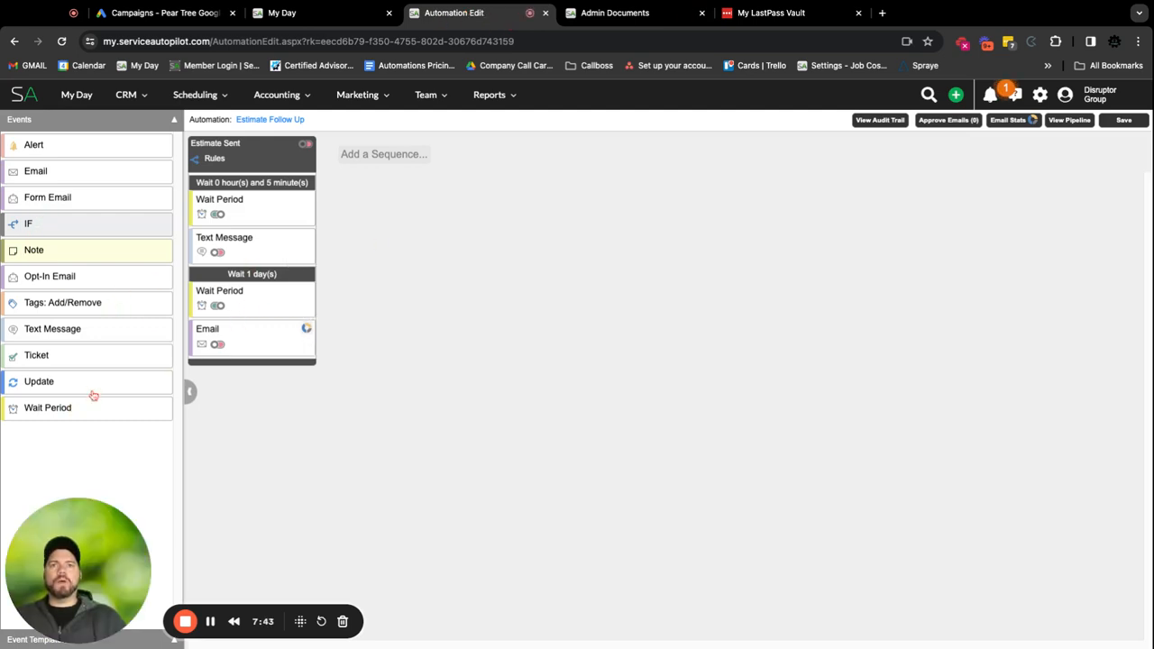
# Duplicate the 1-day Wait Period event, move the copy to the end of the sequence and set it to 2 days.
pyautogui.click(290, 312)
pyautogui.moveTo(252, 333); pyautogui.dragTo(249, 397)
pyautogui.doubleClick(547, 383)
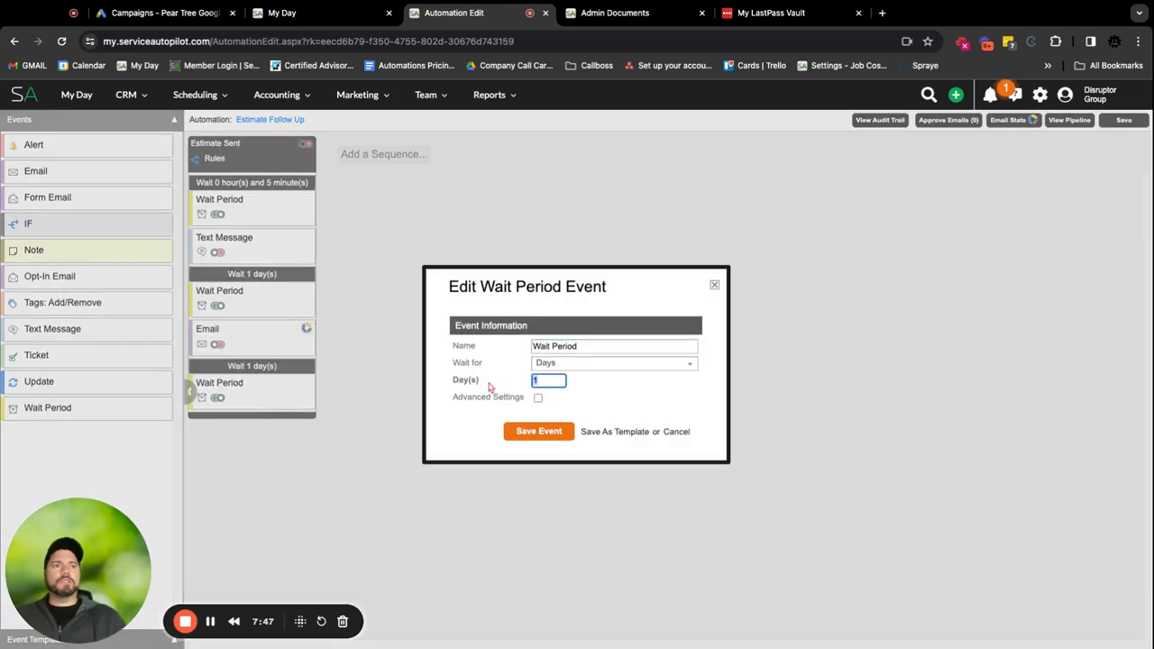
pyautogui.write('2')
pyautogui.click(549, 435)
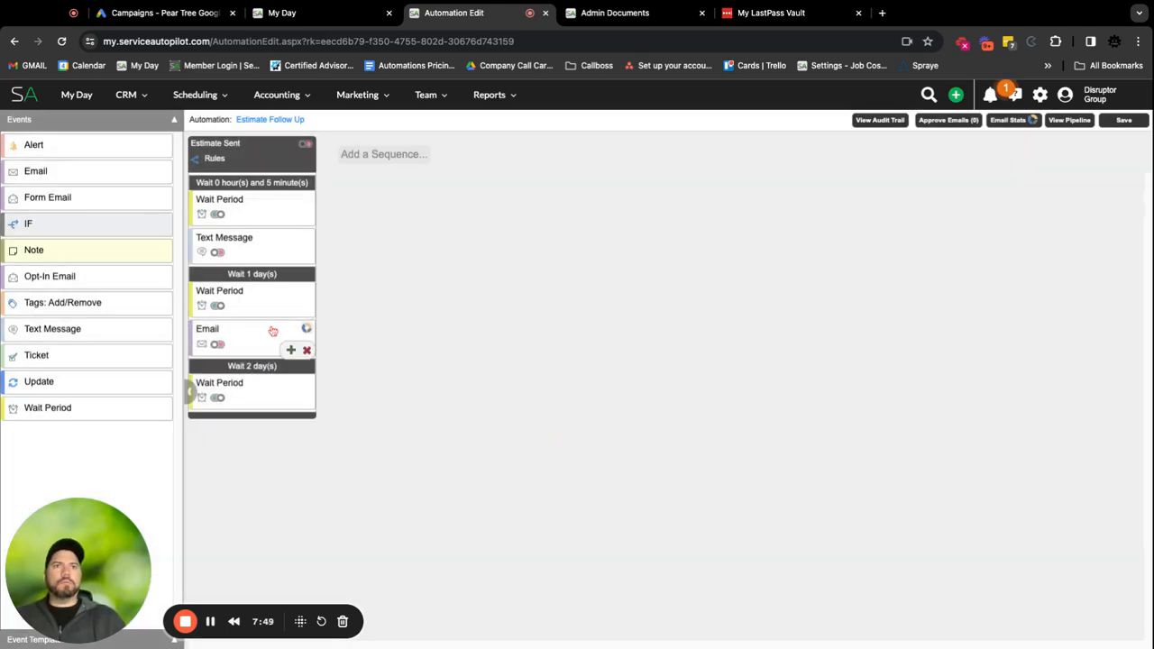
# Duplicate the Email event, place the copy below the 2-day wait and set its sending window to 12:00 PM to 03:00 PM.
pyautogui.click(291, 351)
pyautogui.moveTo(270, 375); pyautogui.dragTo(273, 439)
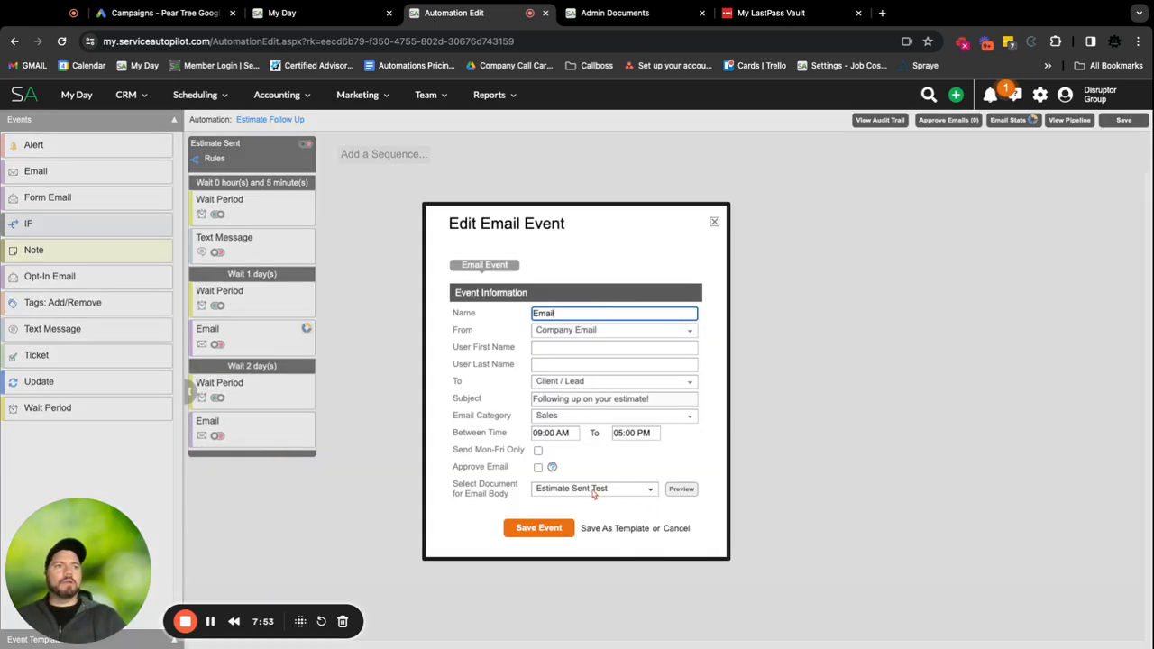
pyautogui.click(595, 492)
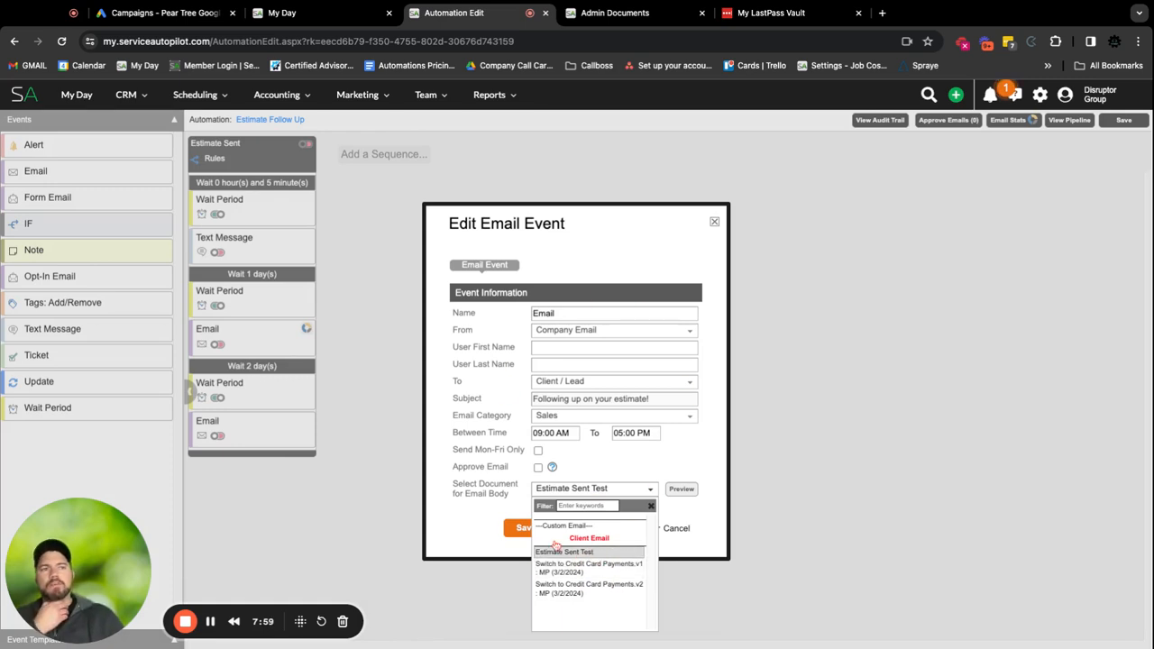
pyautogui.click(537, 433)
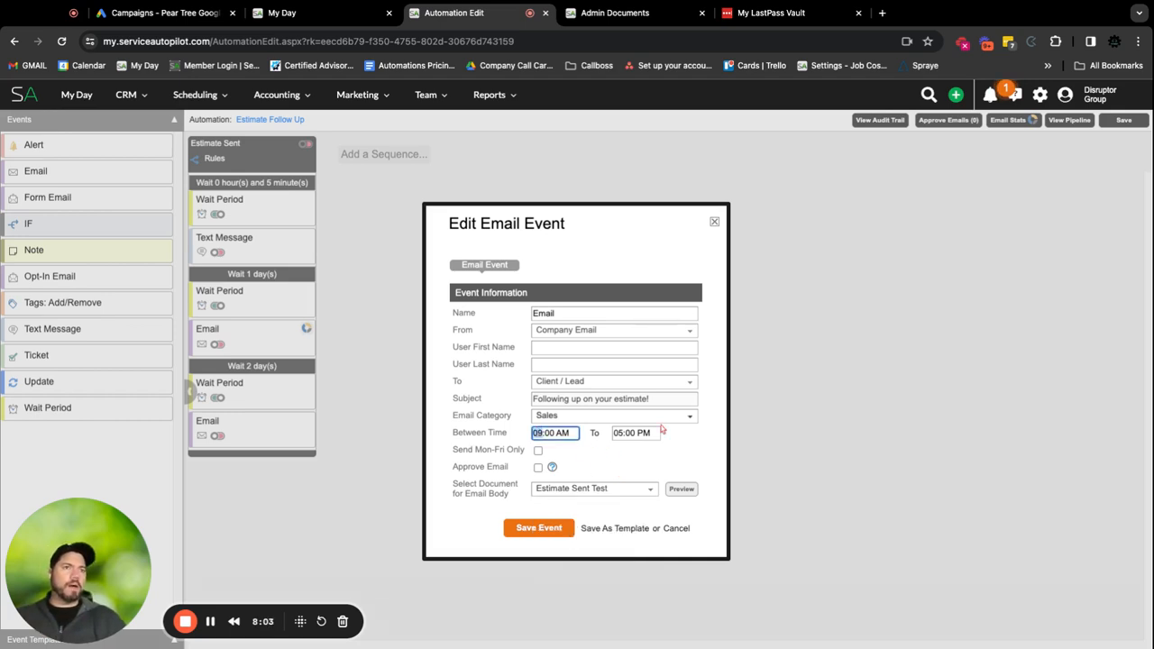
pyautogui.write('12')
pyautogui.press('Tab')
pyautogui.press('Tab')
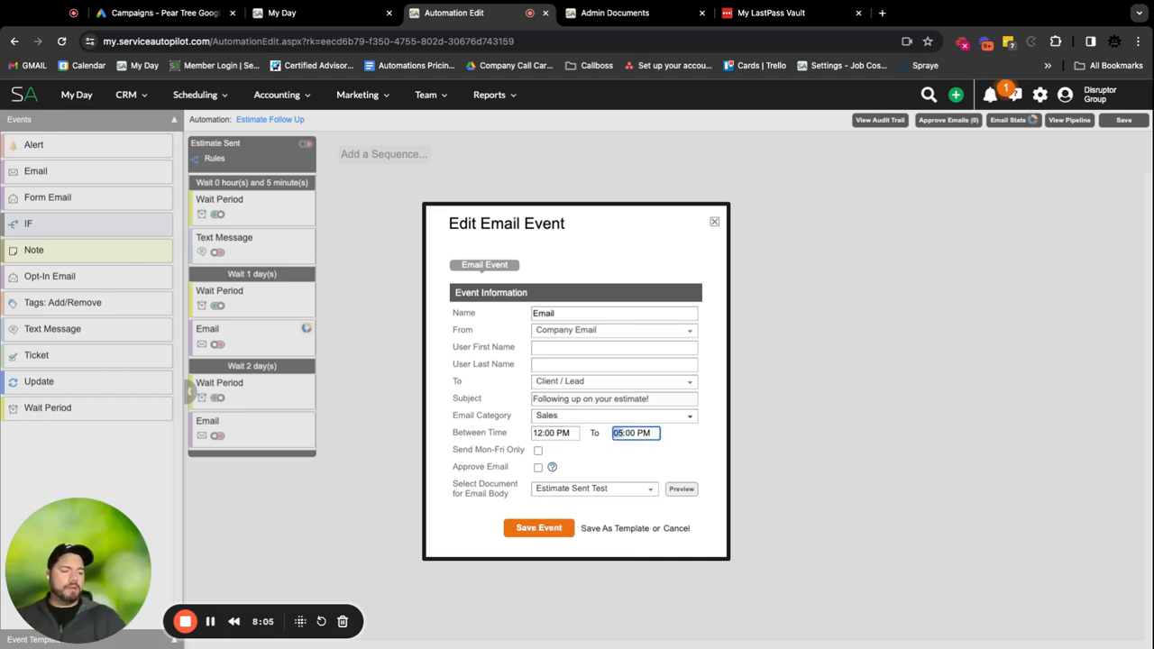
pyautogui.write('3')
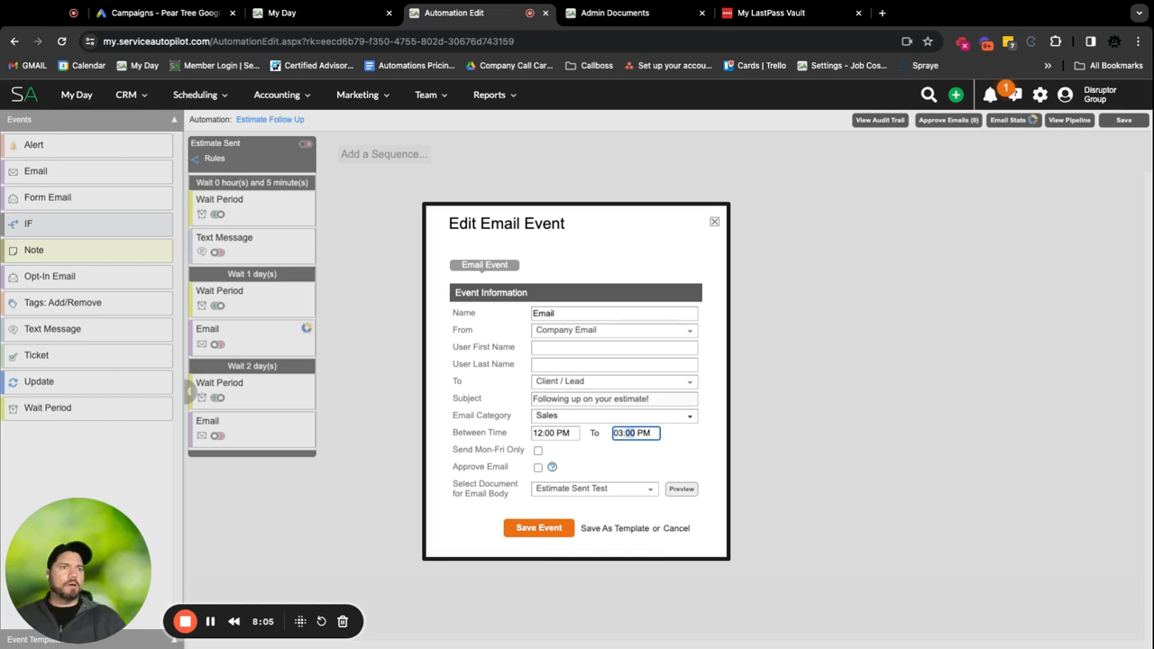
pyautogui.click(554, 530)
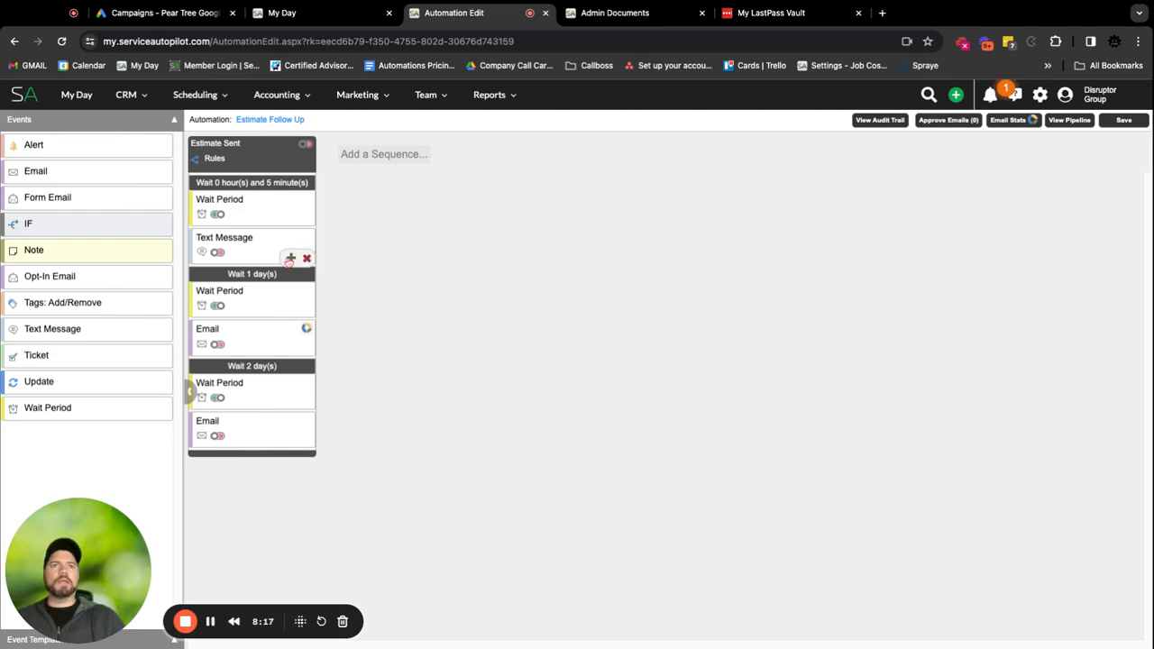
# Duplicate the Text Message event, move the copy between the 2-day wait and the last email, and review its text body without changing it.
pyautogui.click(291, 259)
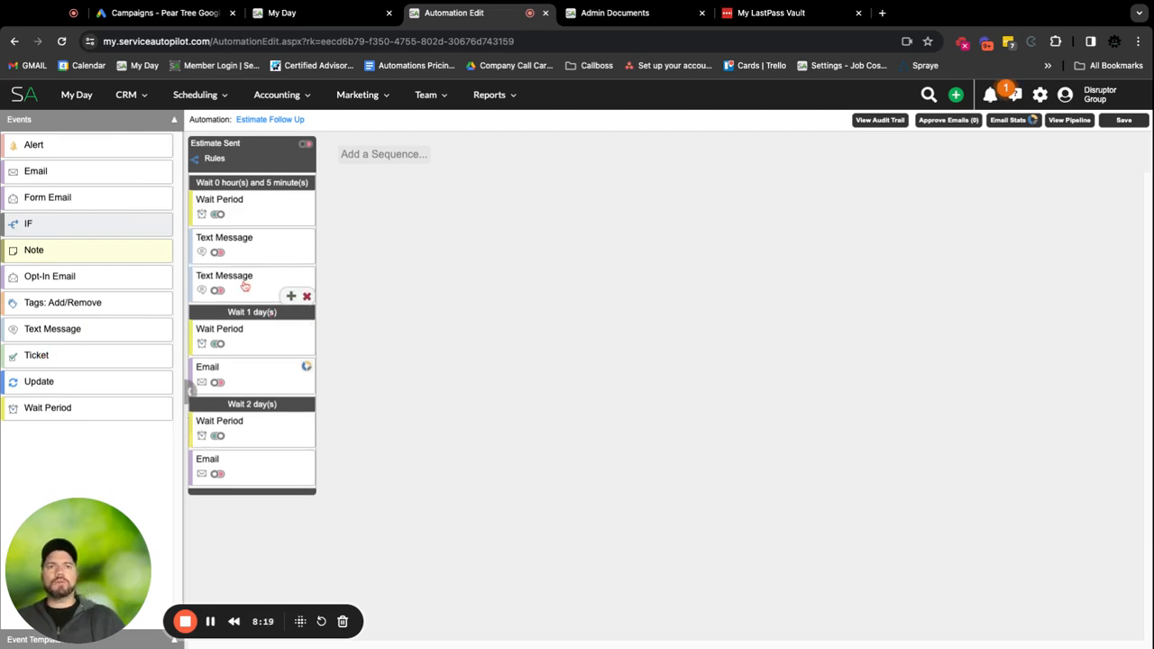
pyautogui.moveTo(244, 285); pyautogui.dragTo(250, 391)
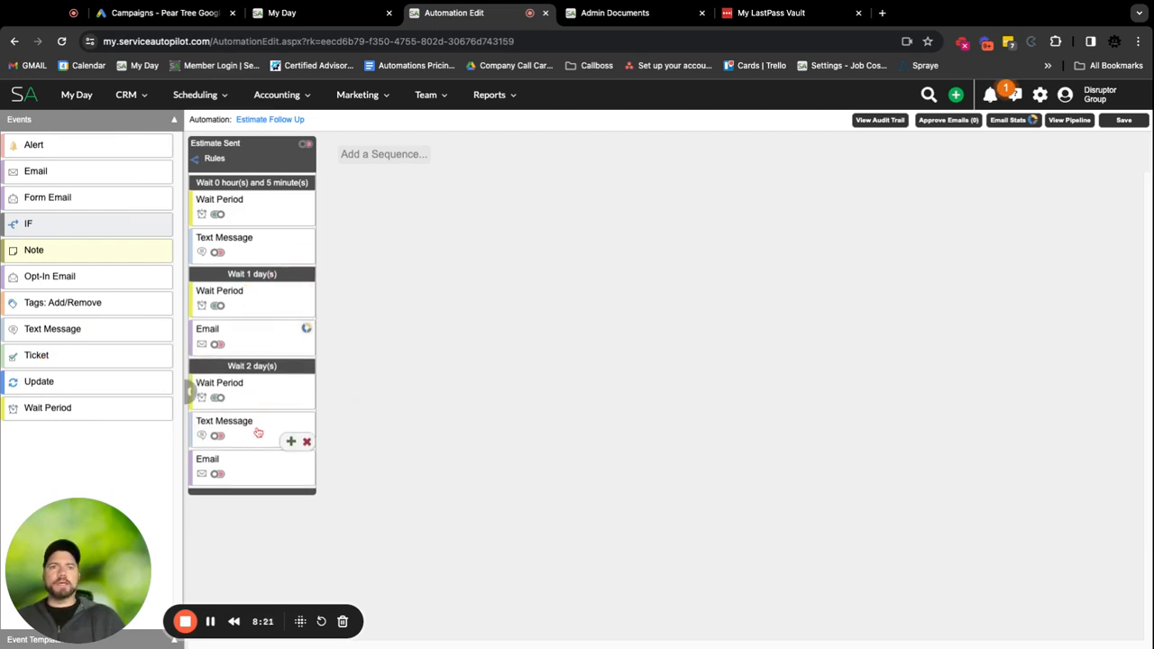
pyautogui.click(258, 431)
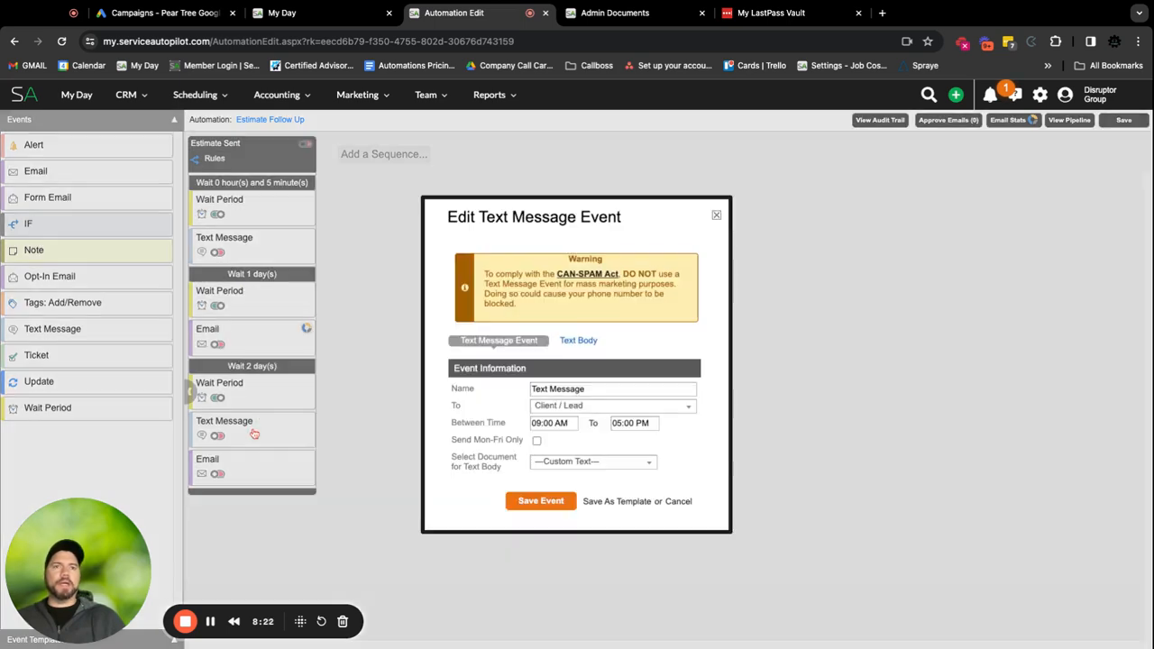
pyautogui.click(578, 342)
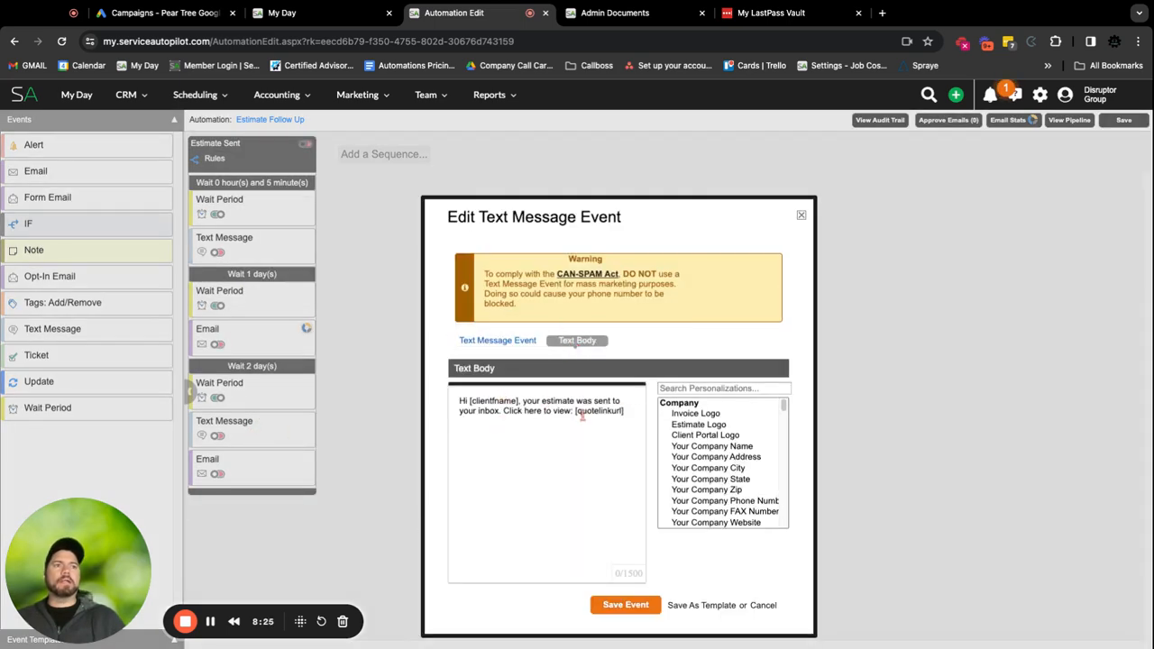
pyautogui.click(762, 605)
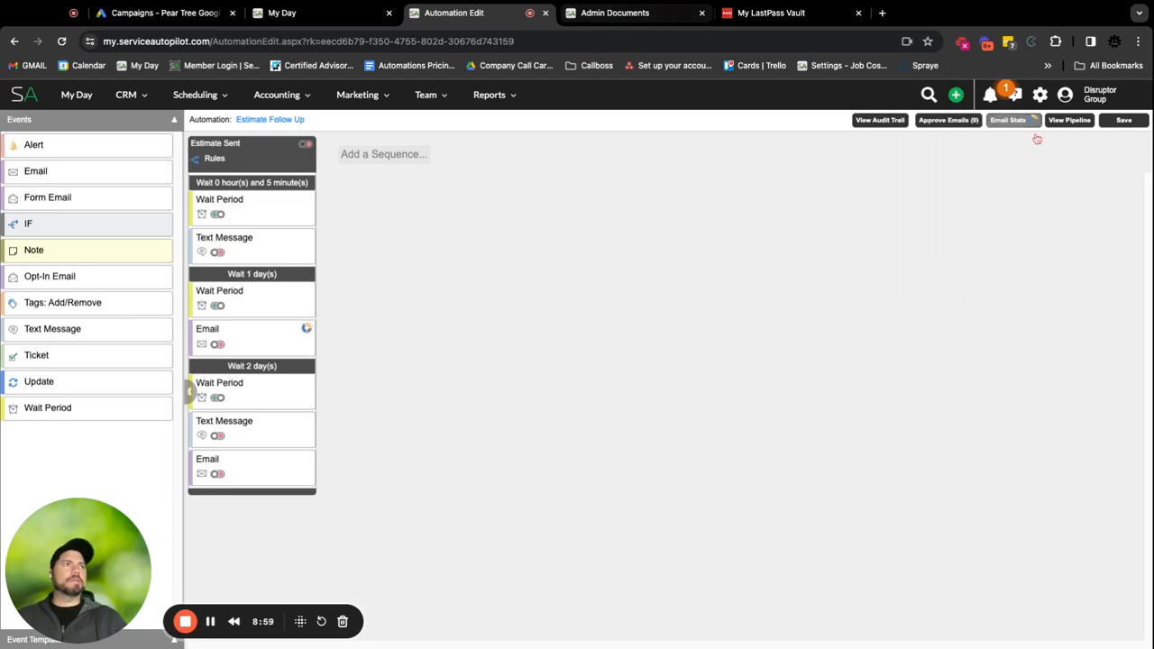
# Open the Settings page in a separate browser tab and open the Estimate Sent Test document for editing.
pyautogui.click(1042, 97)
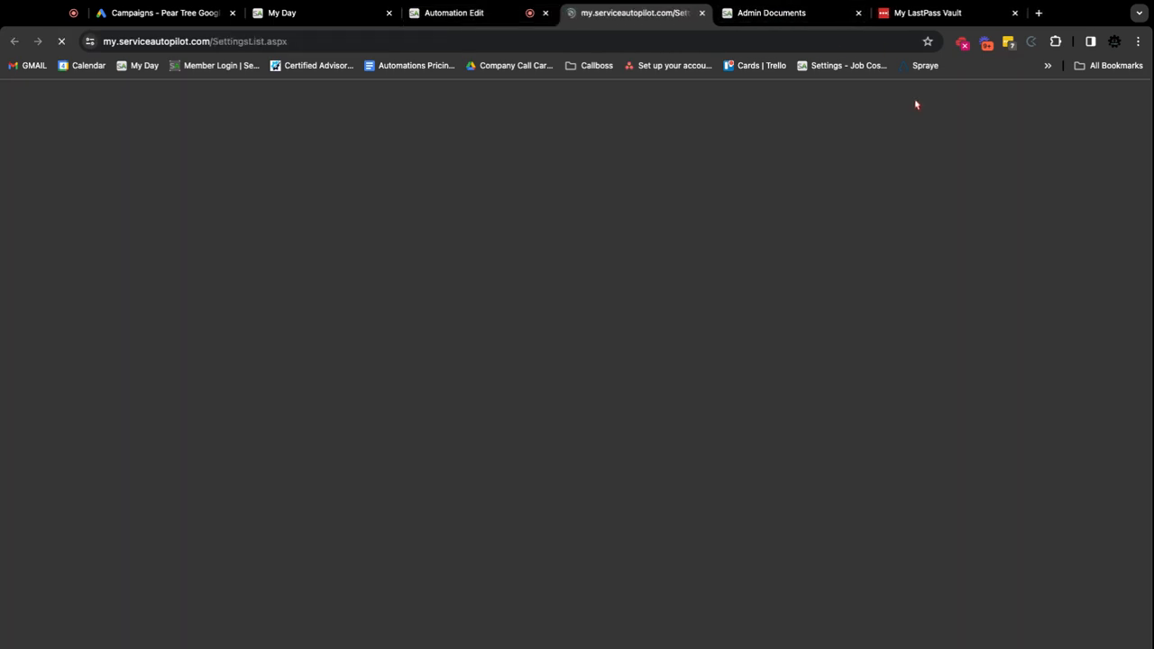
pyautogui.click(771, 13)
pyautogui.click(116, 282)
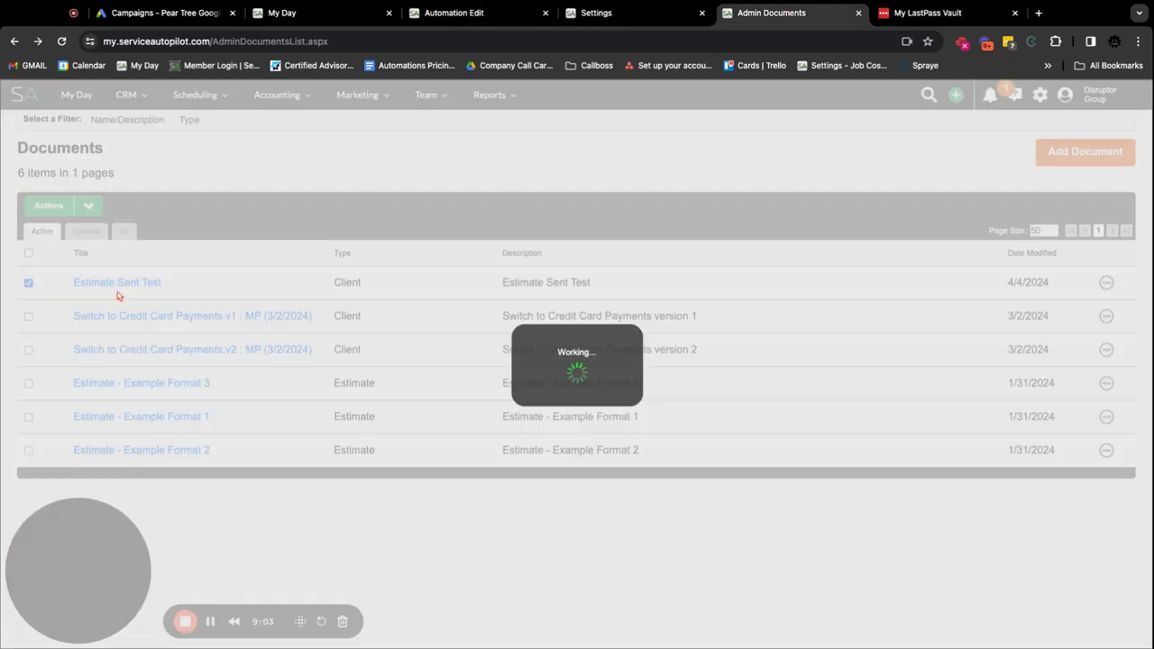
pyautogui.click(870, 434)
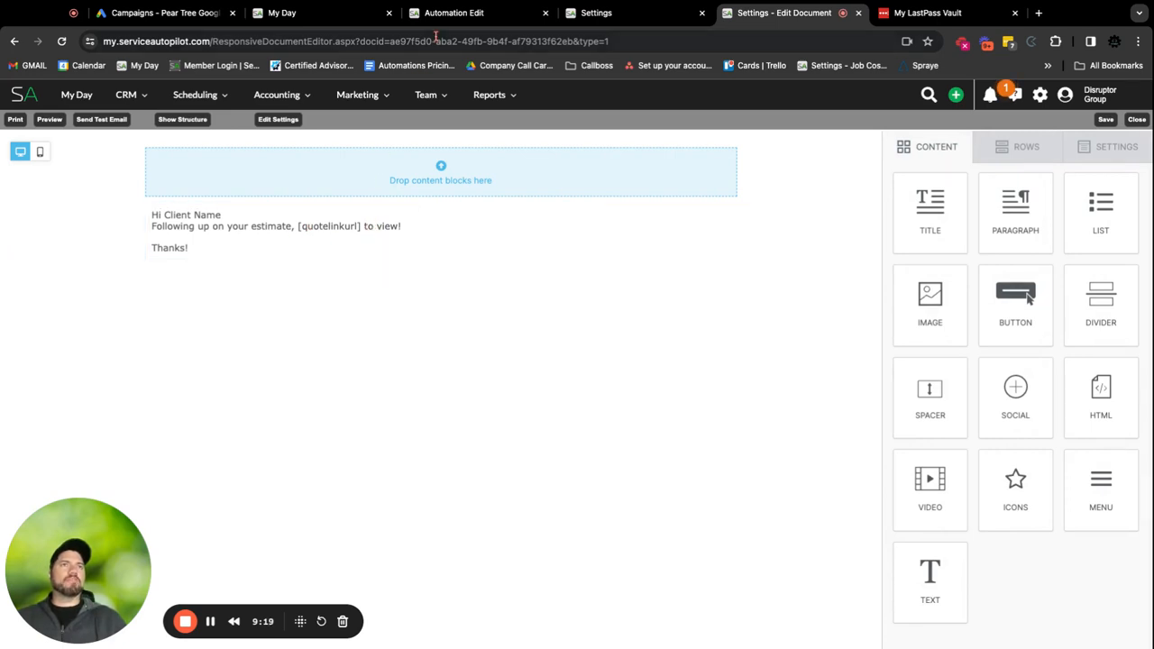
# Return to the Settings page, search for "tag" and open the Tags list.
pyautogui.click(618, 20)
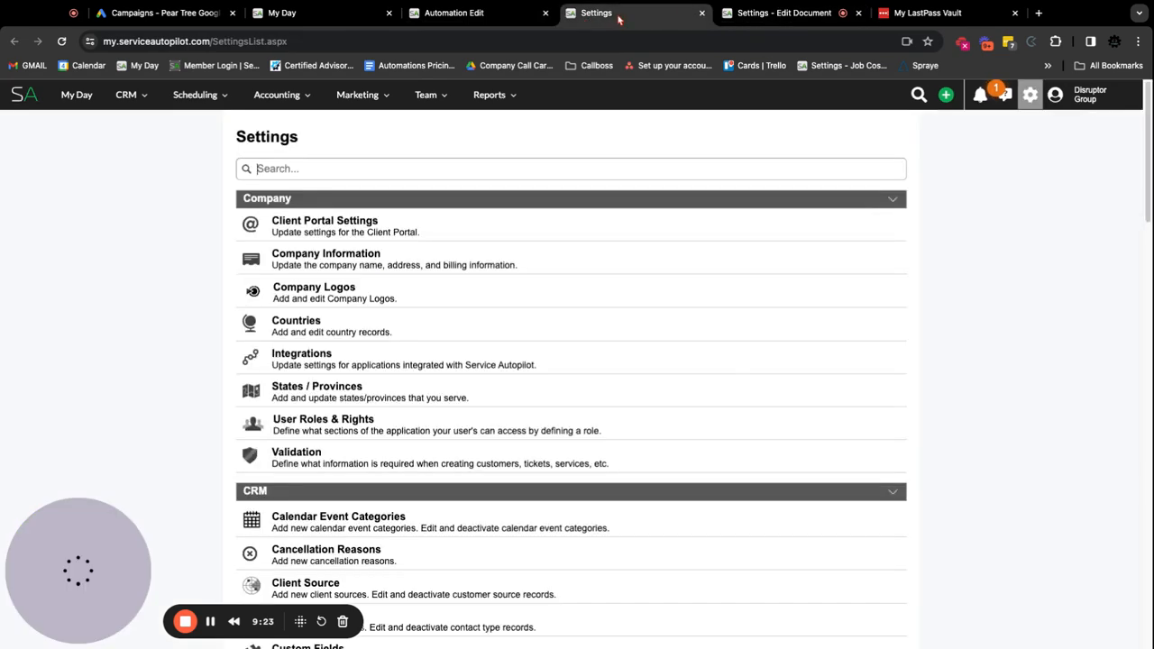
pyautogui.click(313, 172)
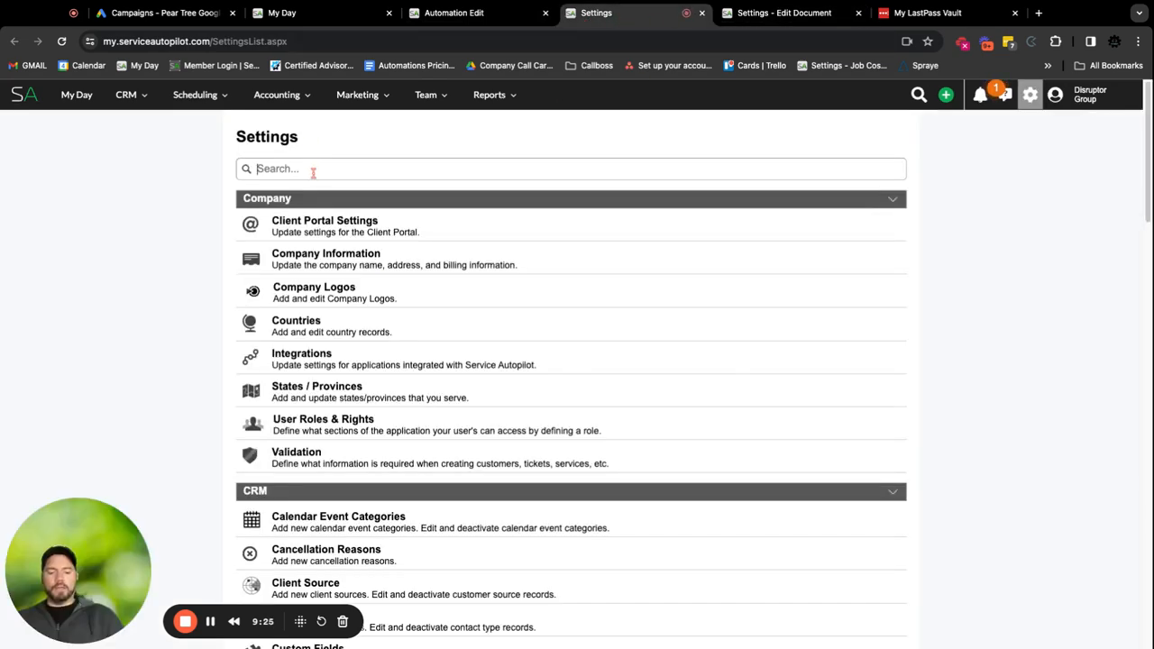
pyautogui.write('tag')
pyautogui.click(283, 276)
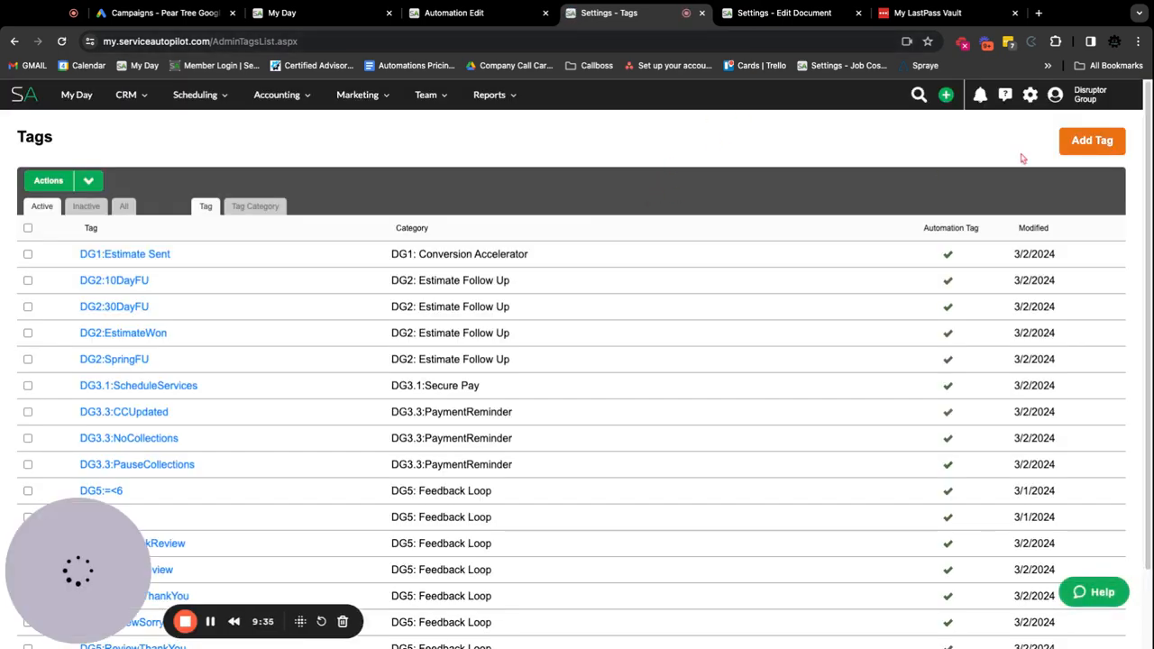
# Add and save a tag named StopFollowUp-Test in the General category, marked as an automation tag.
pyautogui.click(1091, 140)
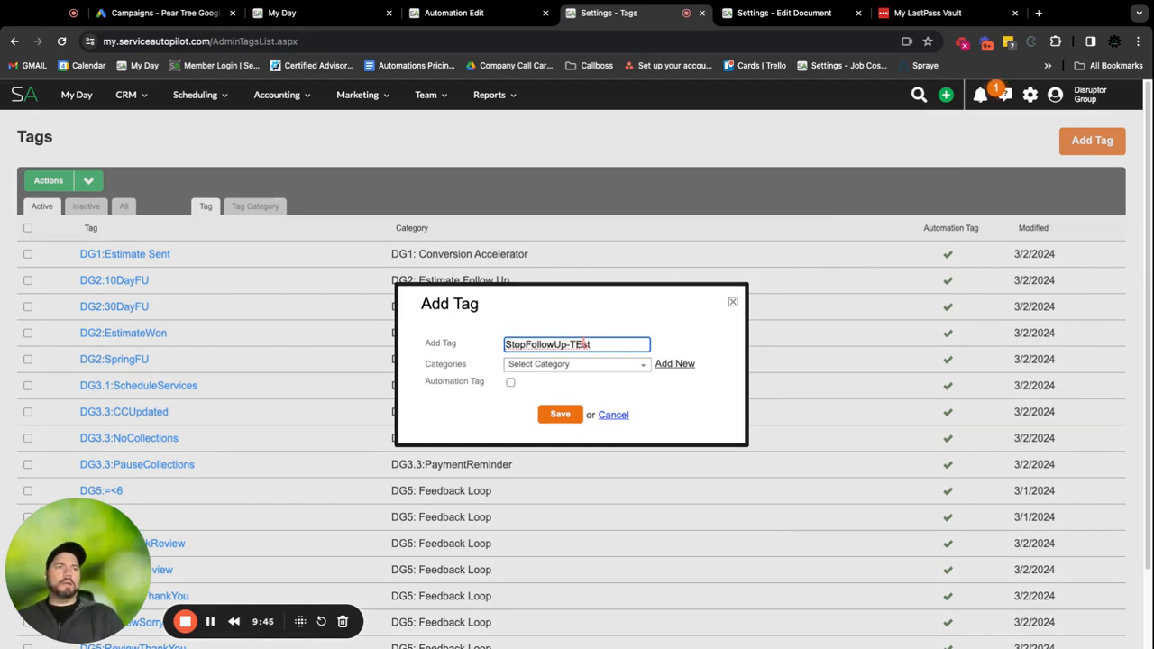
pyautogui.write('=e')
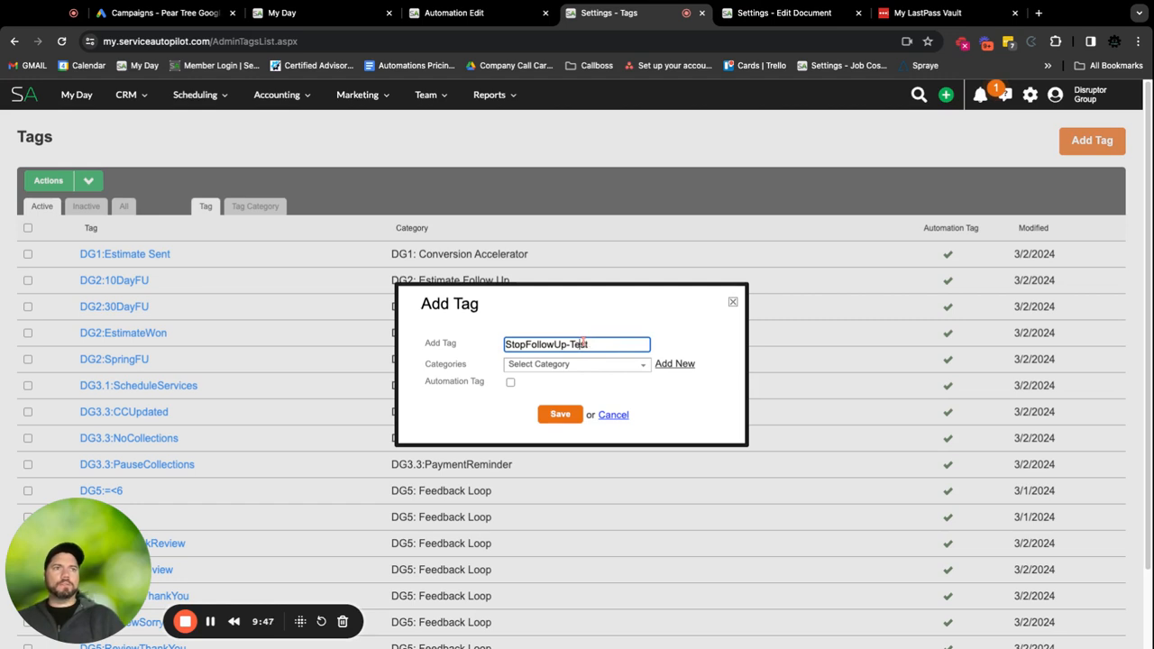
pyautogui.click(621, 365)
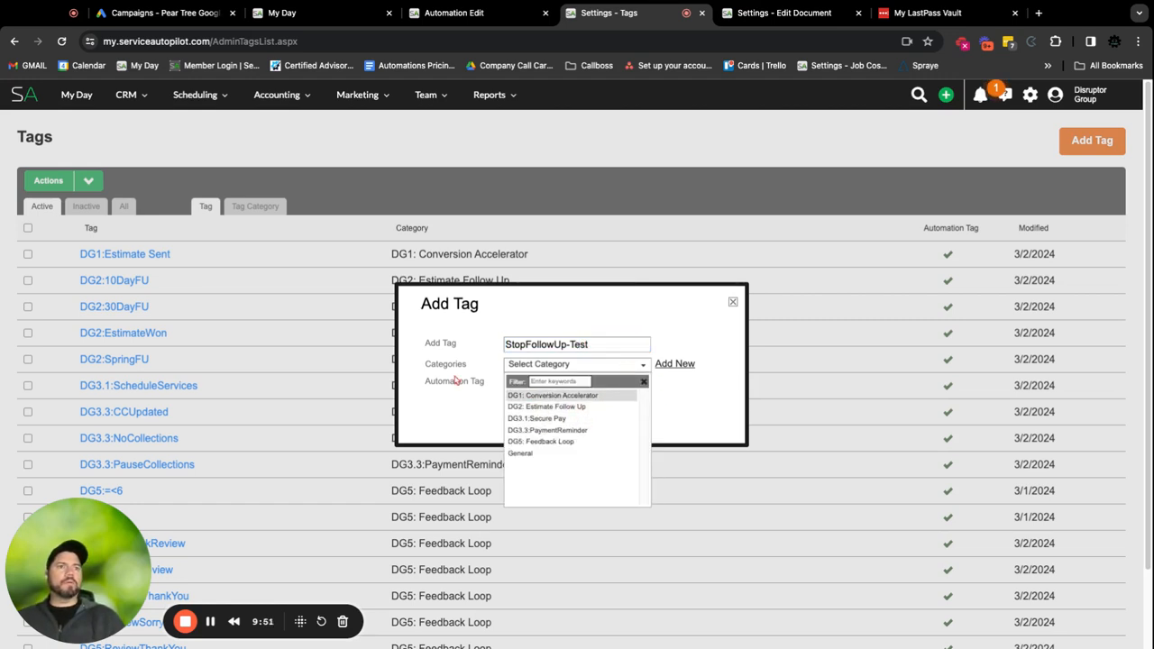
pyautogui.click(677, 365)
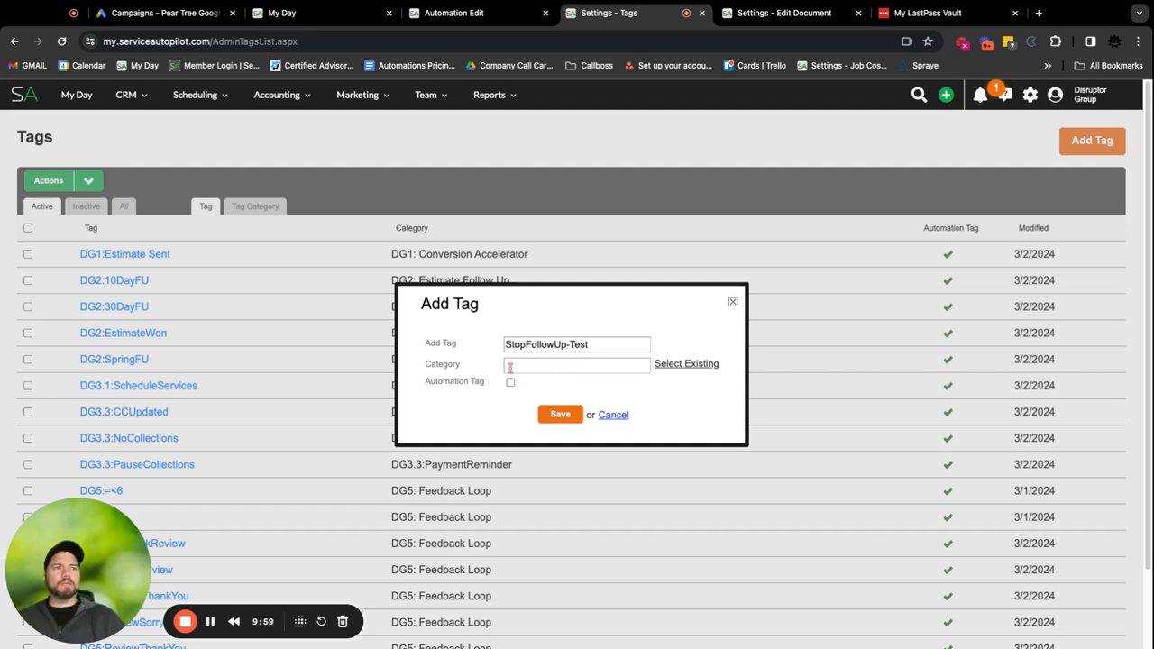
pyautogui.click(686, 365)
pyautogui.click(572, 366)
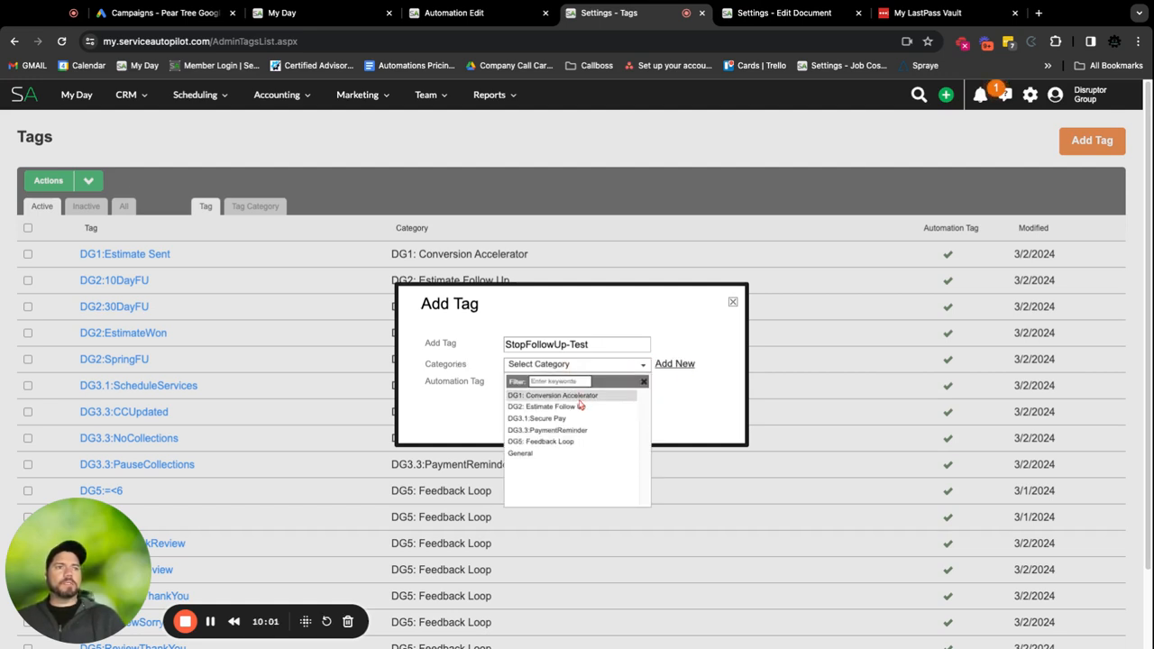
pyautogui.click(540, 454)
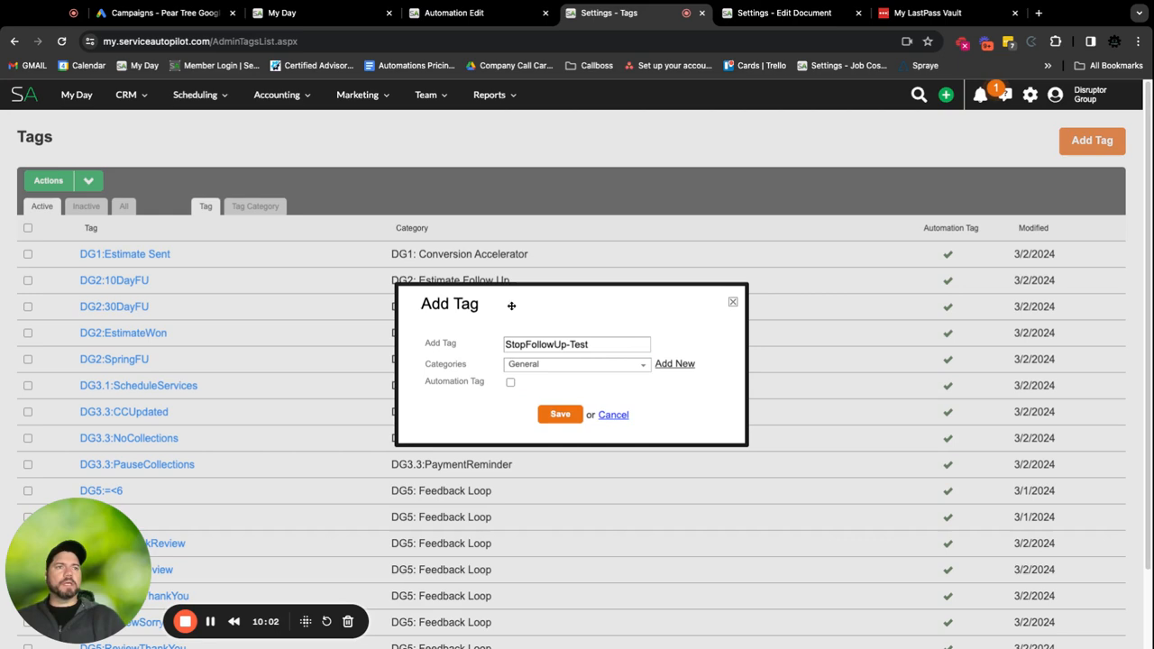
pyautogui.click(511, 384)
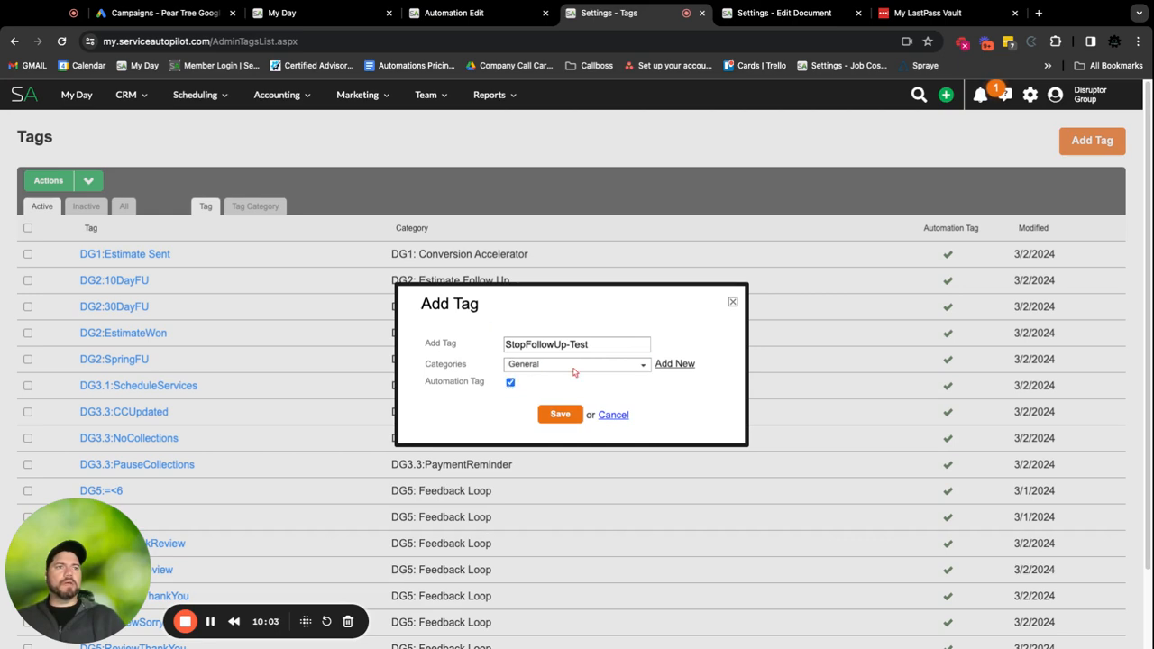
pyautogui.click(560, 416)
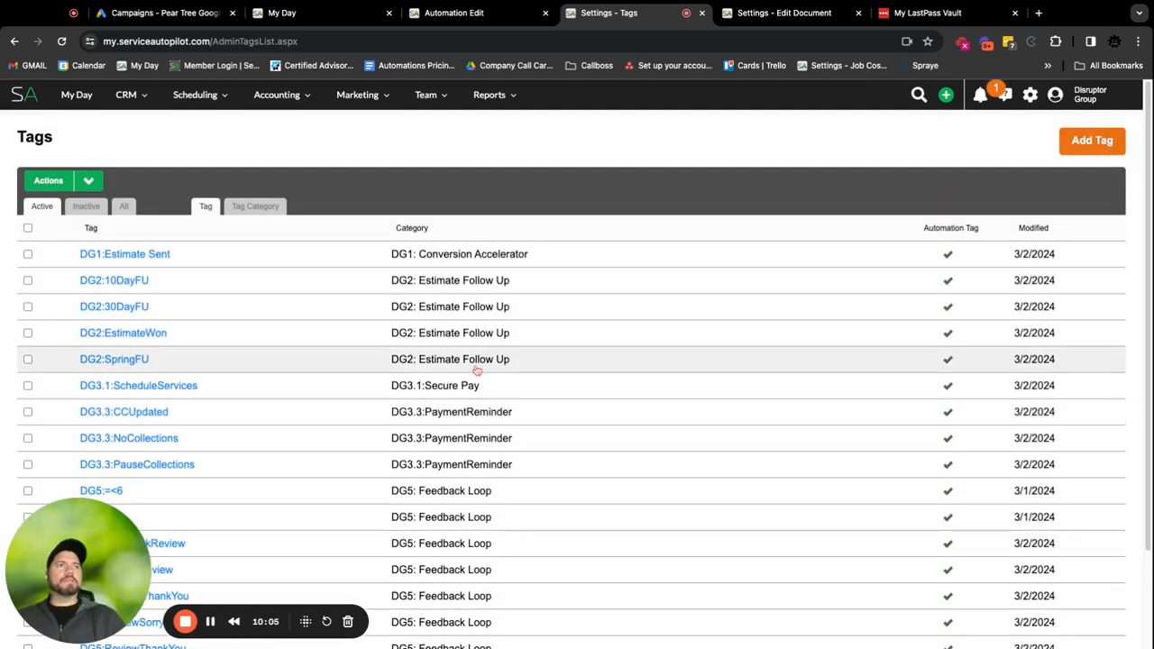
# Open Settings in another browser tab, search for "email" and open the Email Links list.
pyautogui.click(760, 15)
pyautogui.click(671, 13)
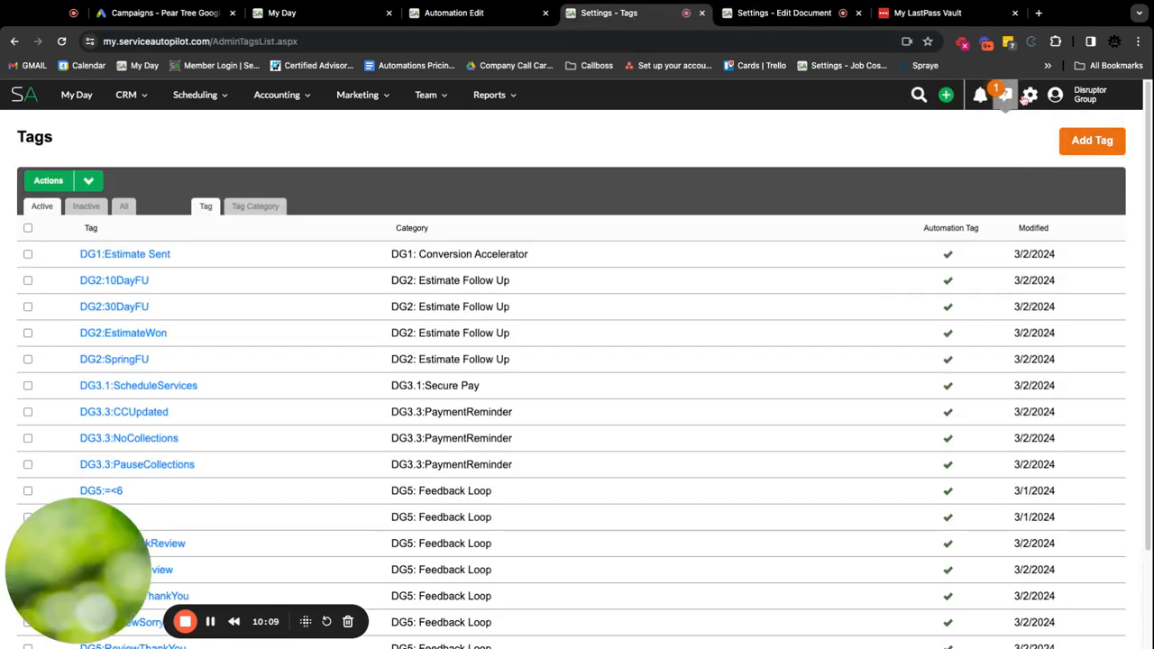
pyautogui.click(1026, 97)
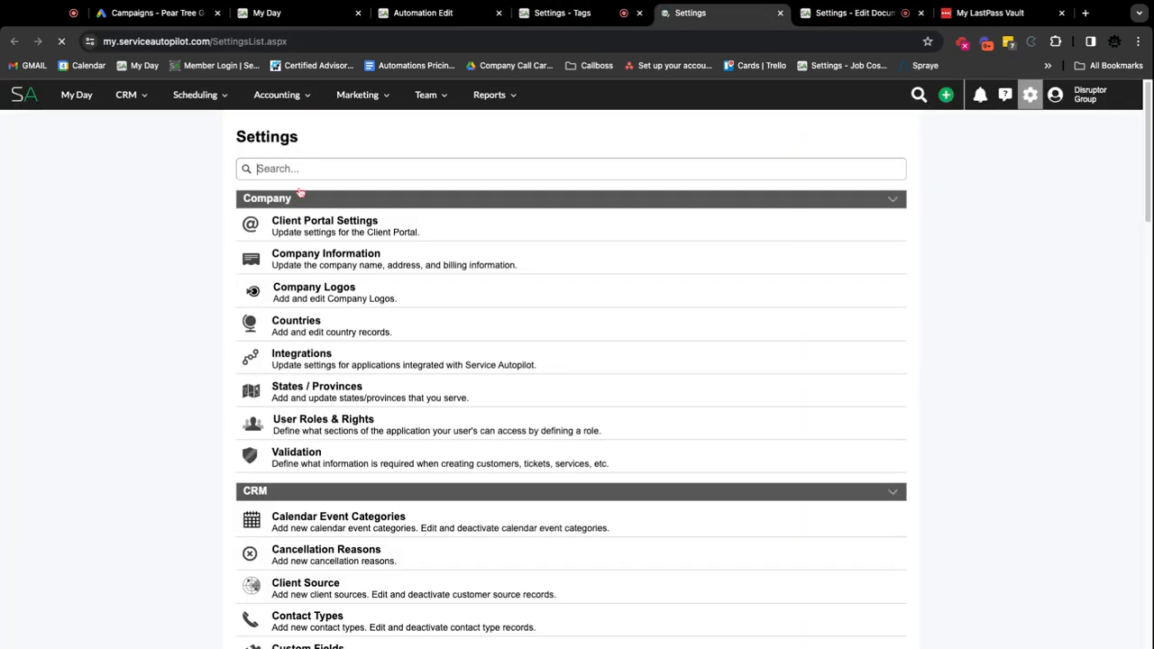
pyautogui.click(311, 170)
pyautogui.write('email')
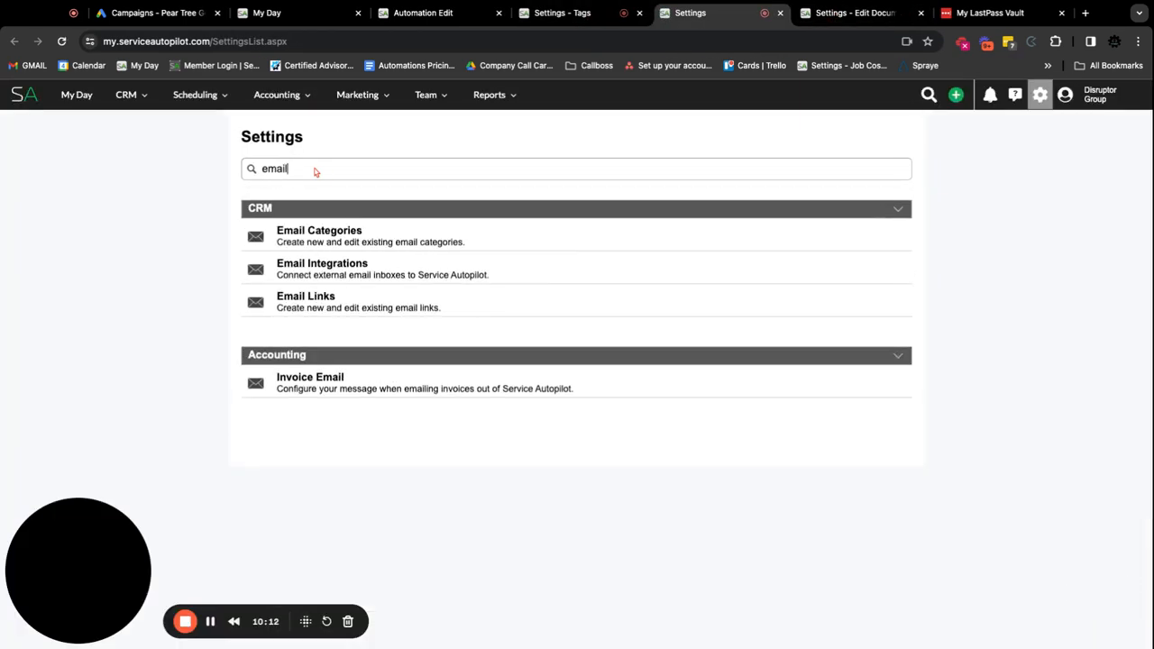
pyautogui.click(344, 313)
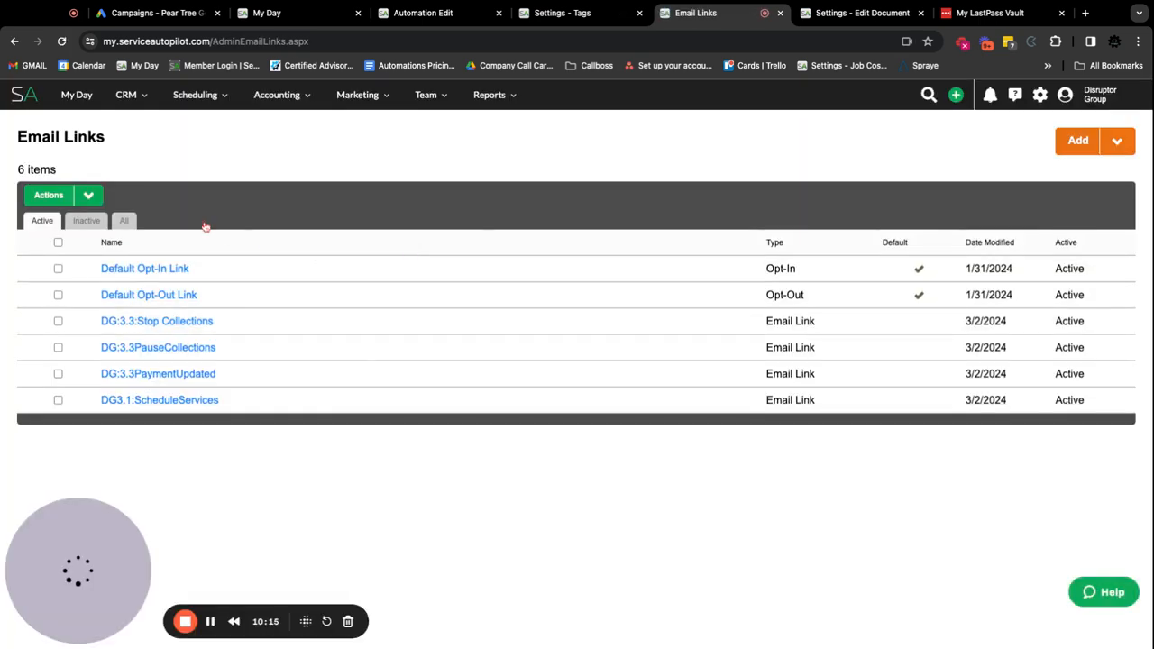
# Add an email link named StopFollowUp with link text "Click Here!" and redirect URL disruptorgroup.com/thank-you.
pyautogui.click(1084, 141)
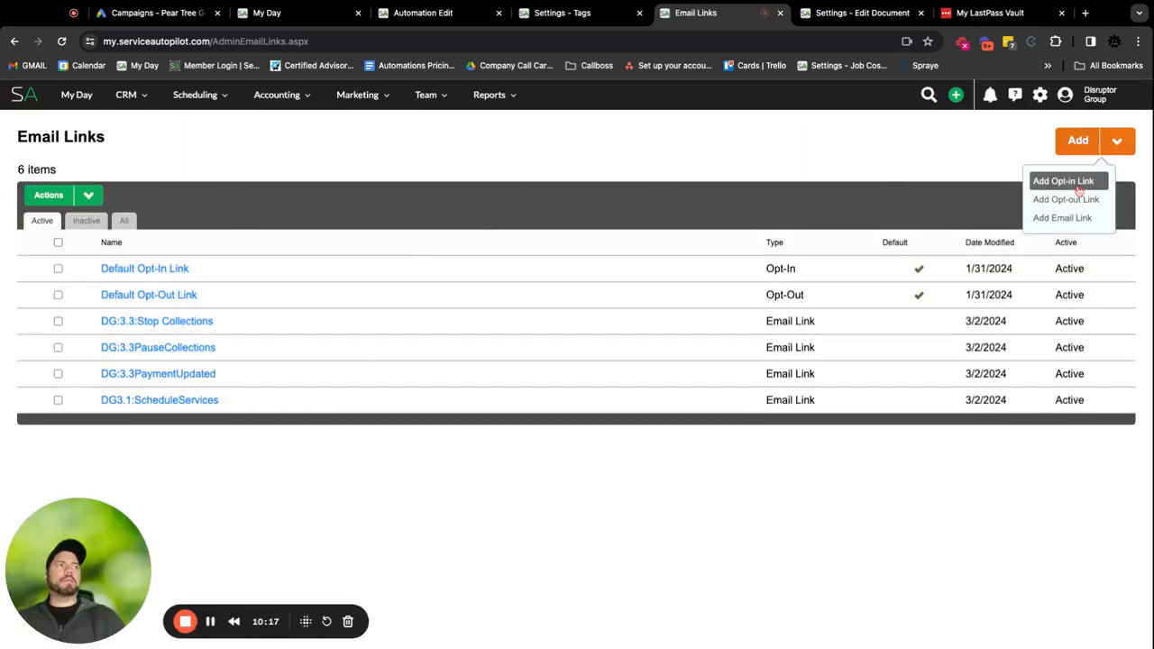
pyautogui.click(1072, 219)
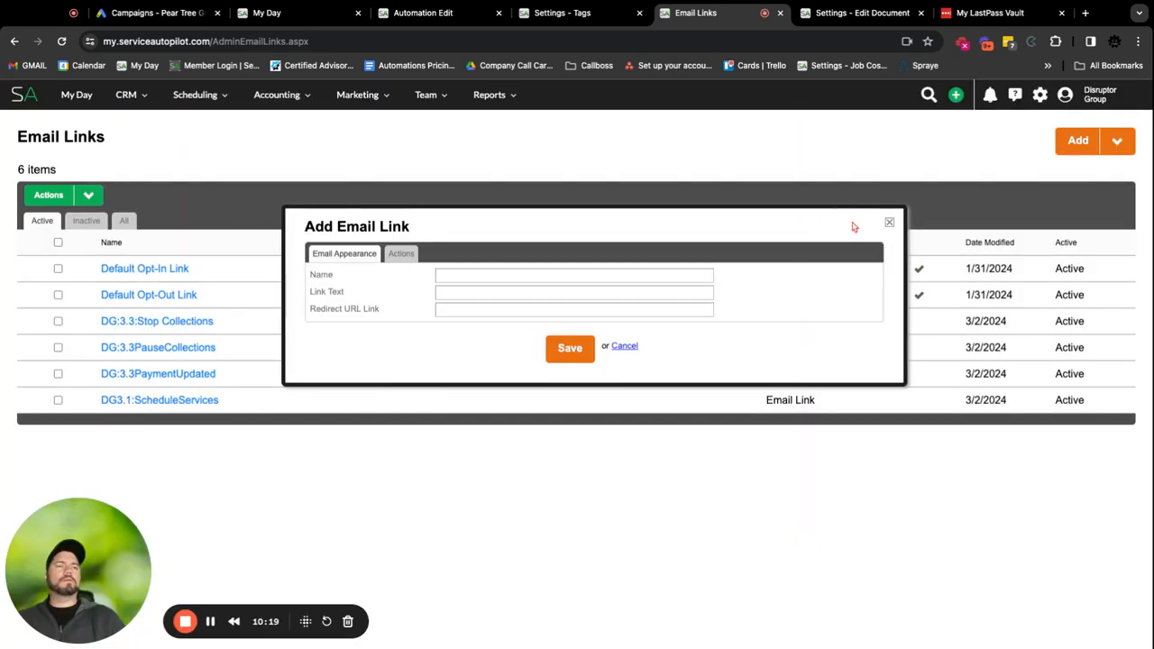
pyautogui.click(478, 274)
pyautogui.write('StopFollowUp')
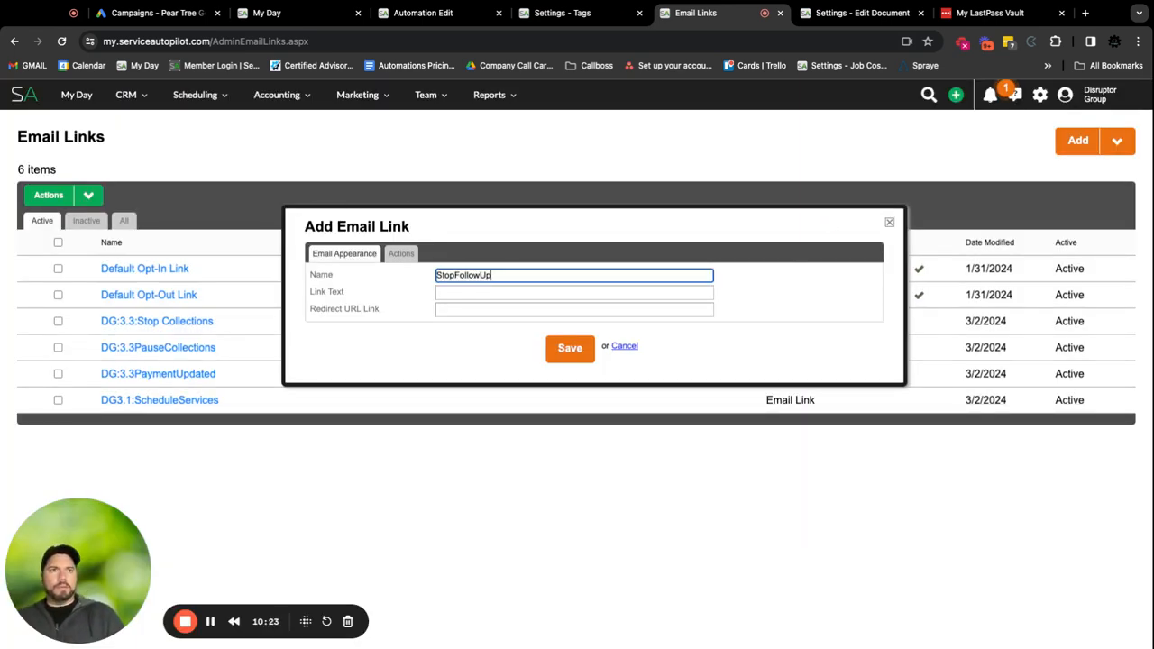
pyautogui.press('Tab')
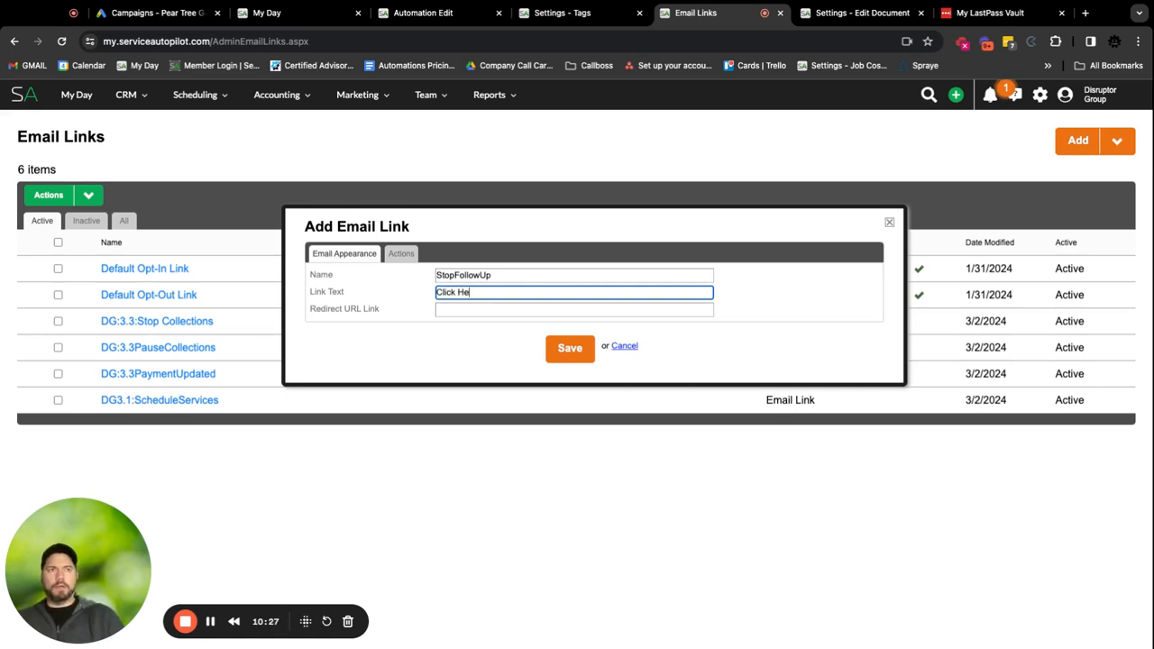
pyautogui.click(474, 310)
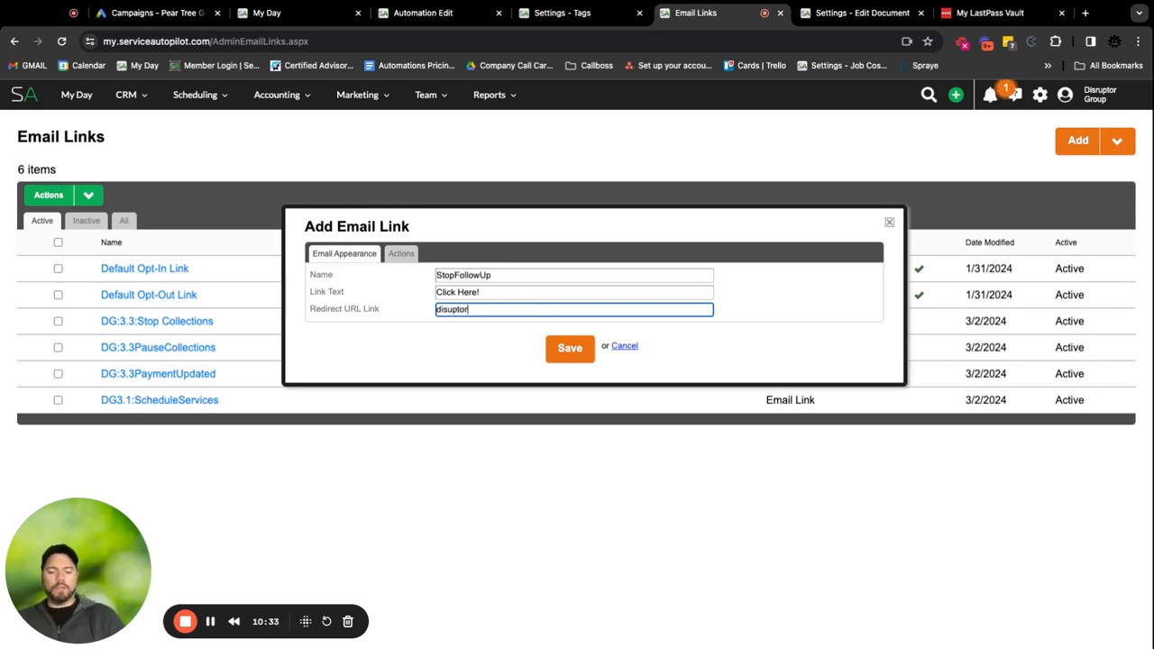
pyautogui.write('disuptor.com')
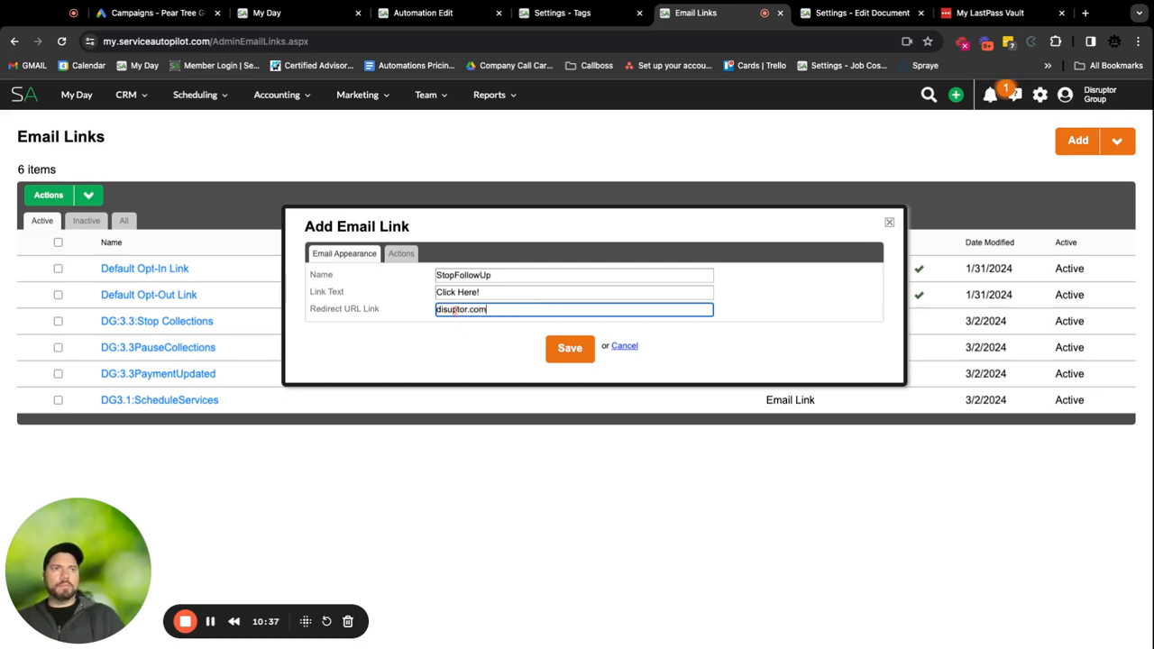
pyautogui.write('r')
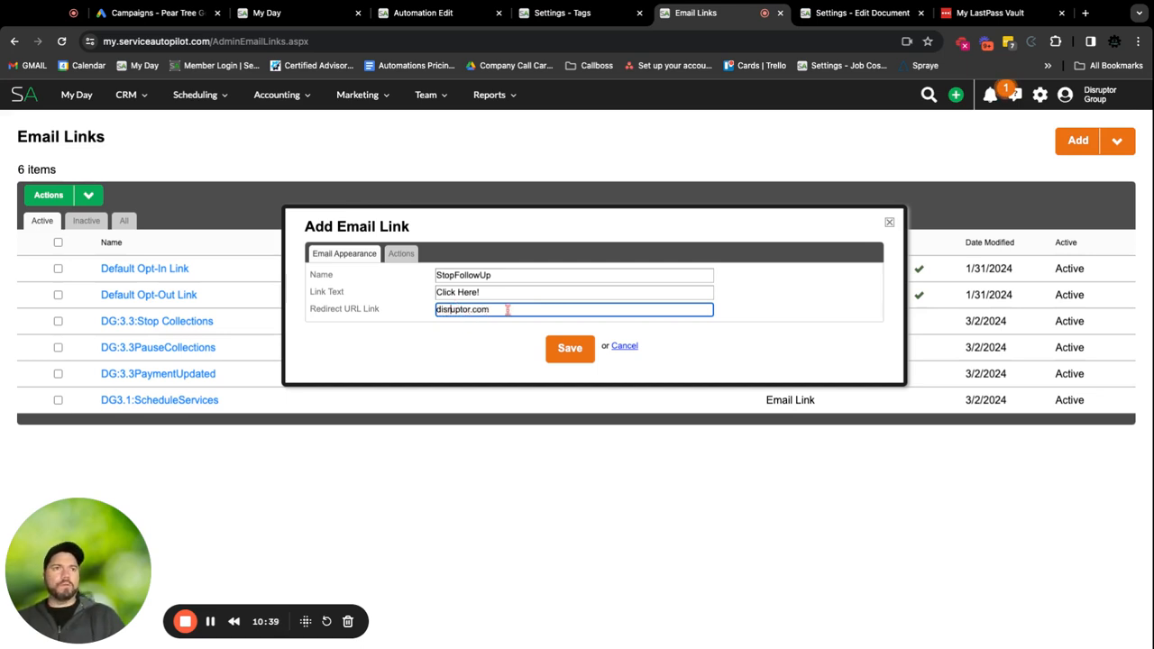
pyautogui.write('/')
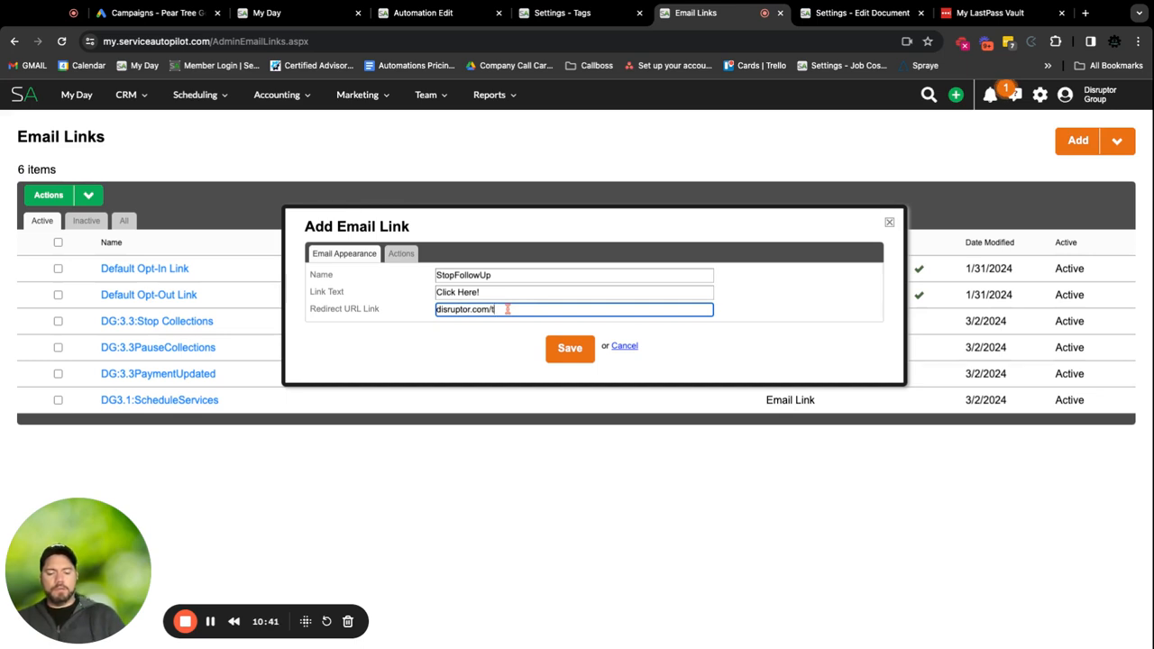
pyautogui.write('thank-you')
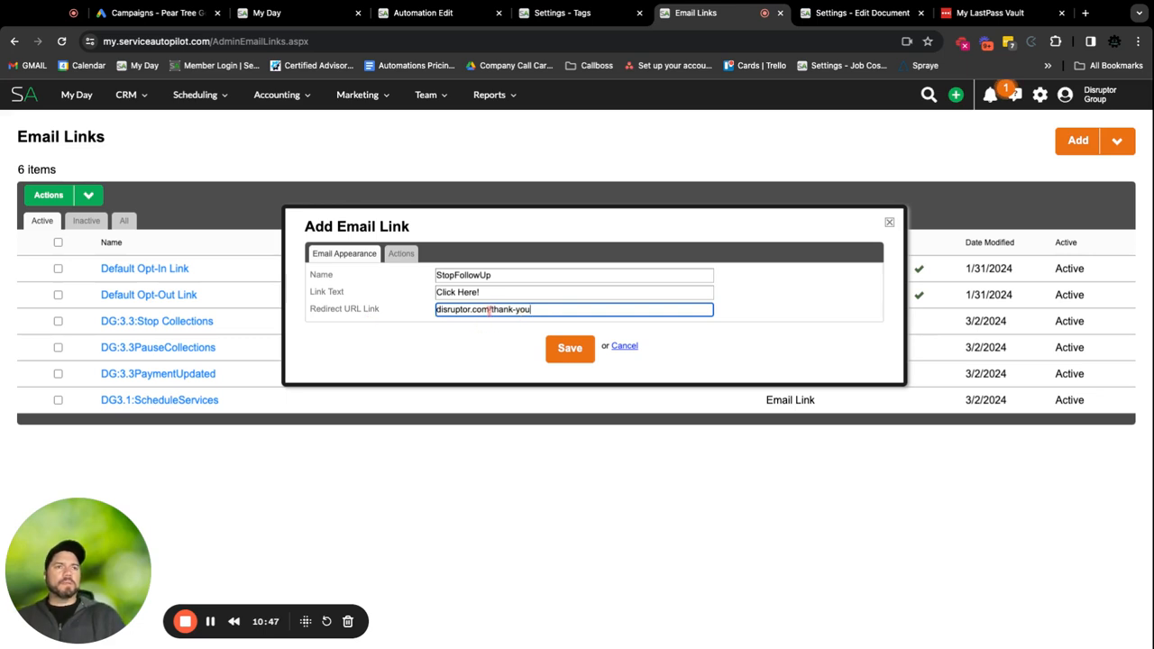
pyautogui.write('group')
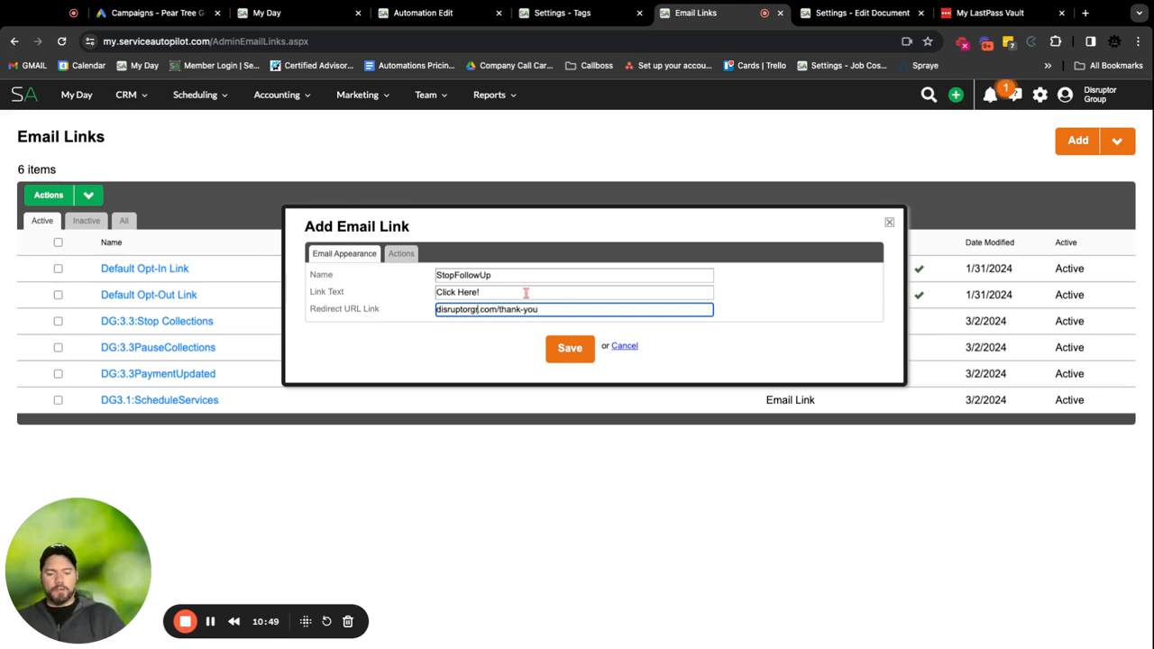
# Set the email link's action to add the StopFollowUp-Test tag, and save the link.
pyautogui.click(401, 255)
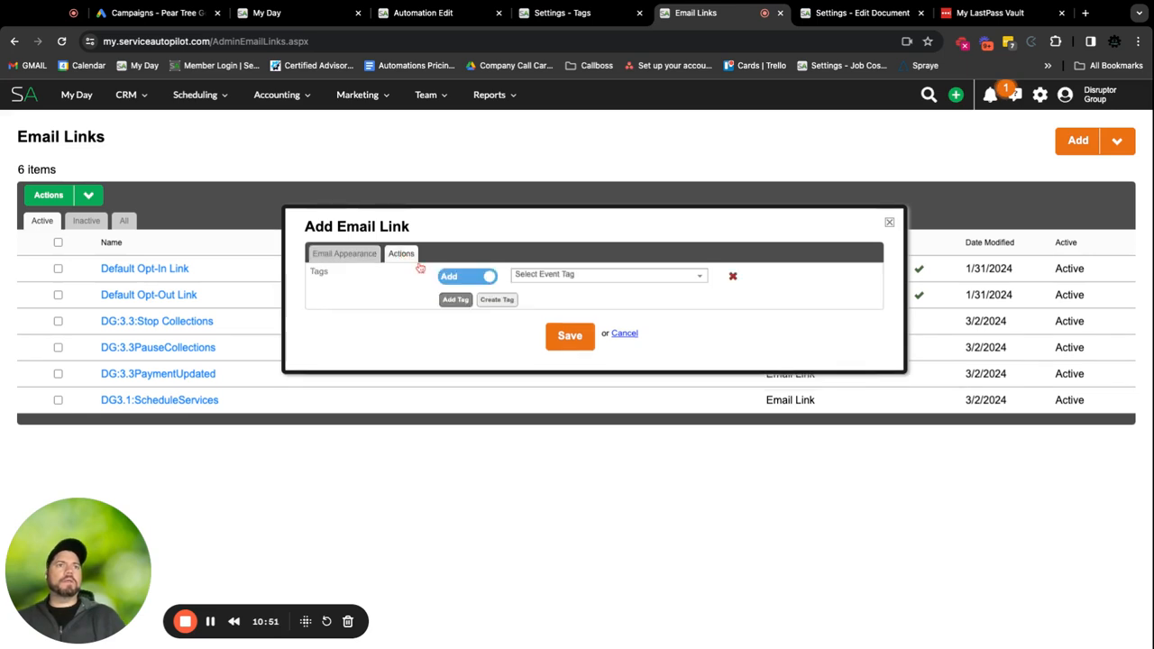
pyautogui.click(577, 278)
pyautogui.click(557, 291)
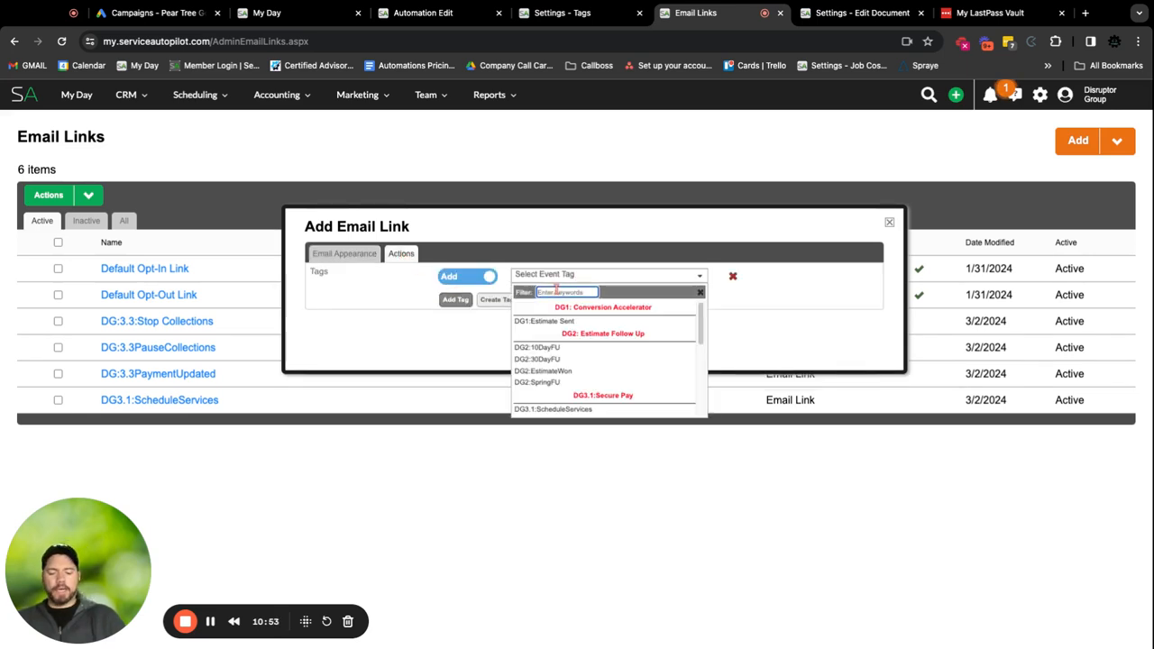
pyautogui.write('stop')
pyautogui.click(579, 323)
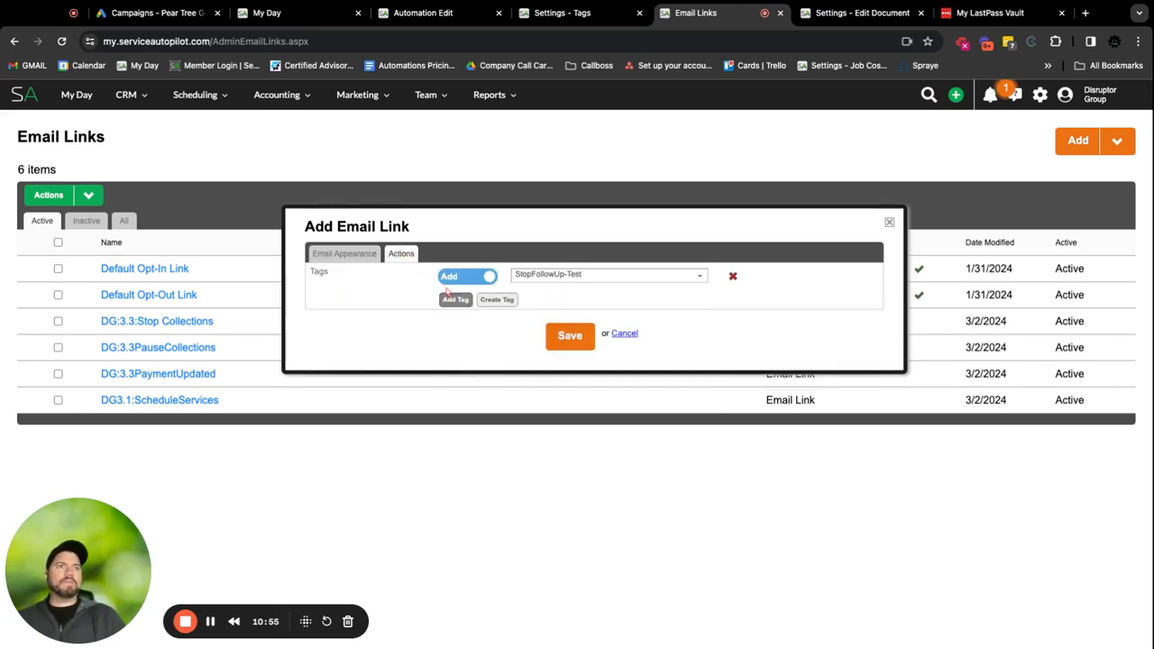
pyautogui.click(571, 341)
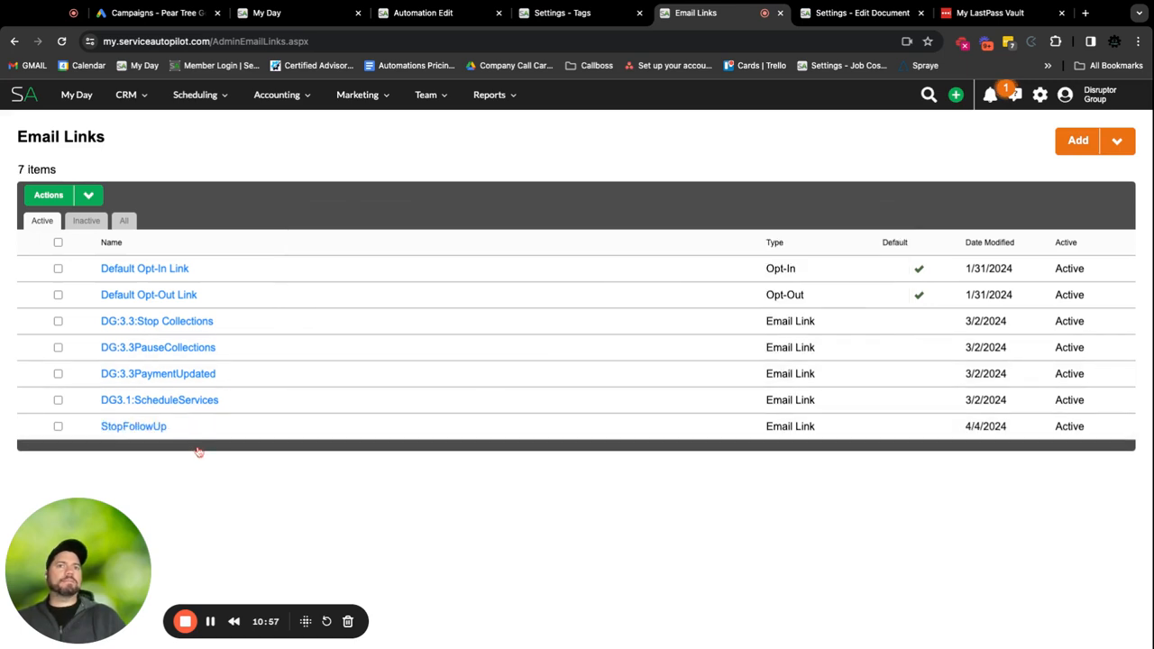
# Return to the estimate document's editor, reload it, and insert the StopFollowUp merge tag after "to view!".
pyautogui.click(848, 17)
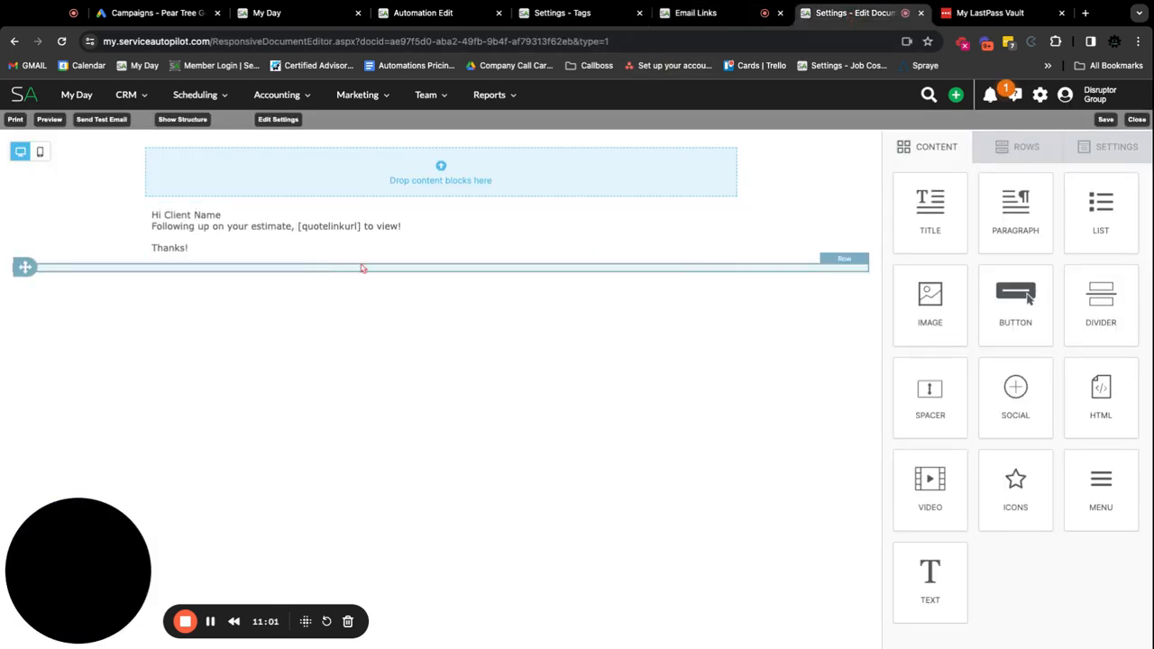
pyautogui.press('super+r')
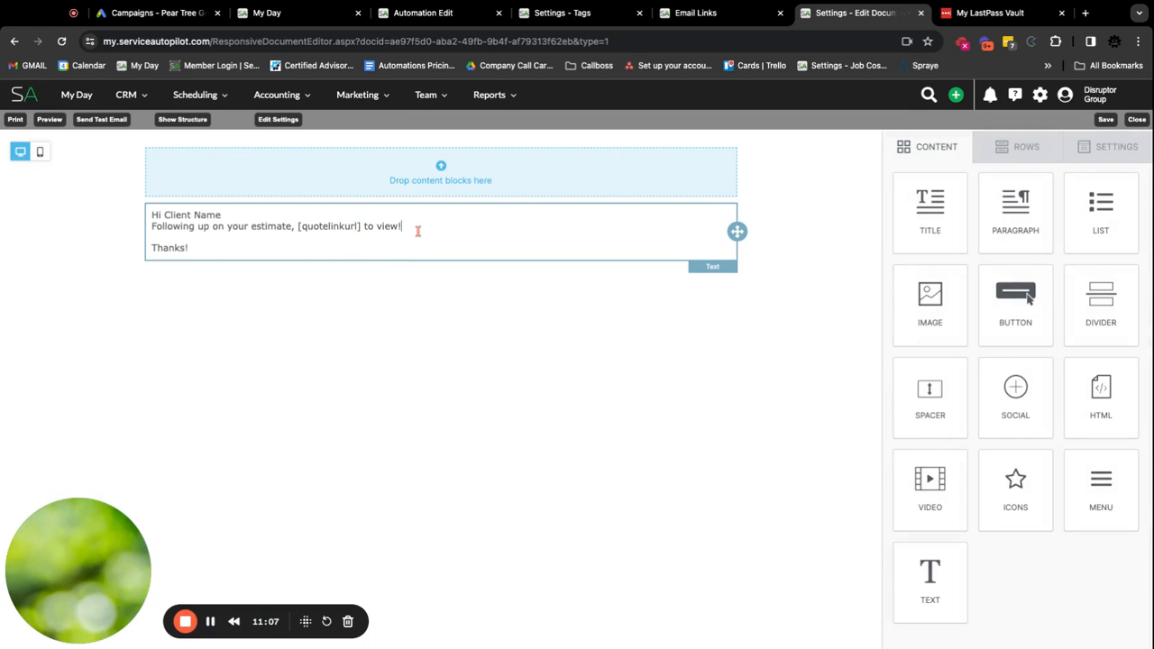
pyautogui.click(420, 229)
pyautogui.click(470, 294)
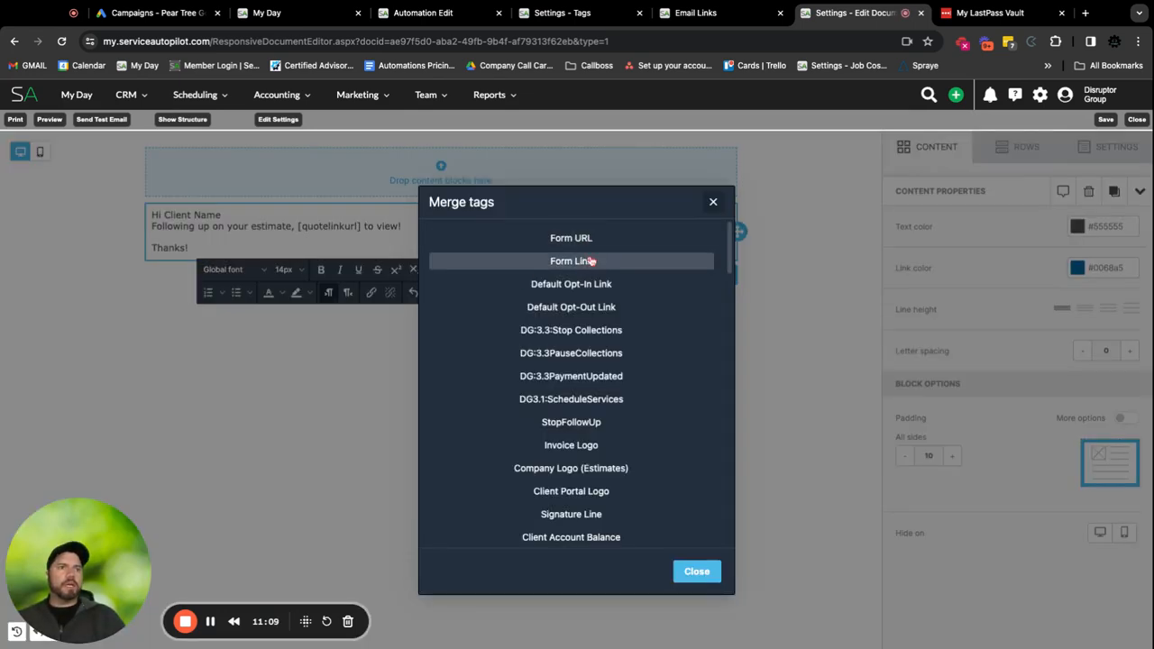
pyautogui.scroll(-3, 586, 275)
pyautogui.scroll(-7, 592, 280)
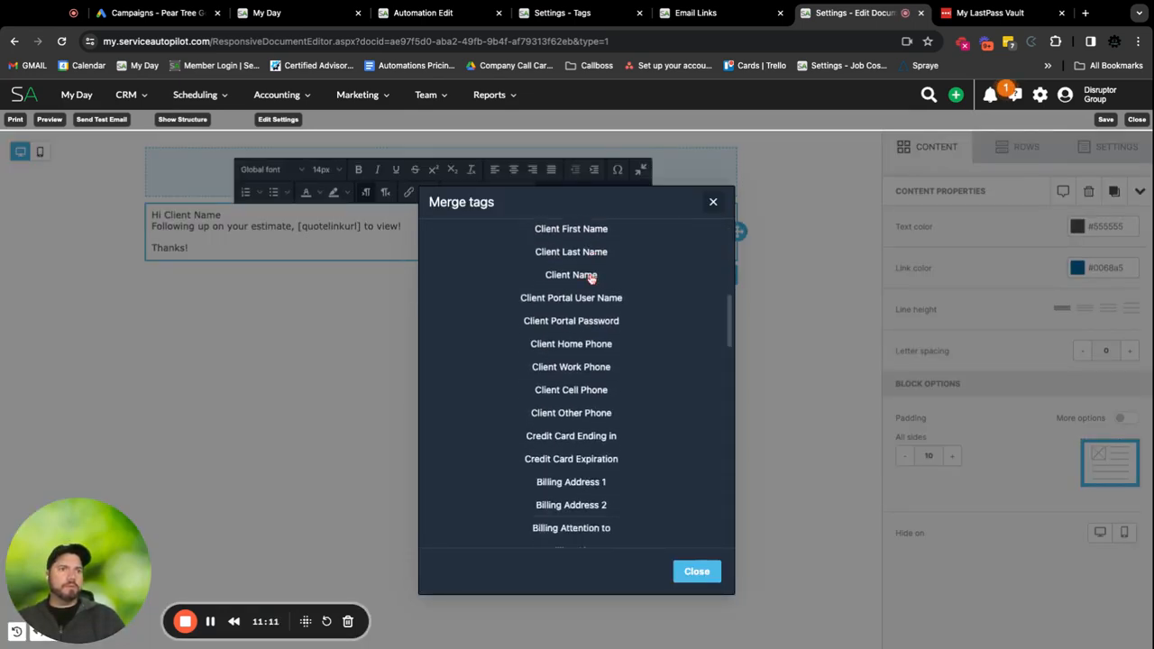
pyautogui.scroll(-5, 591, 280)
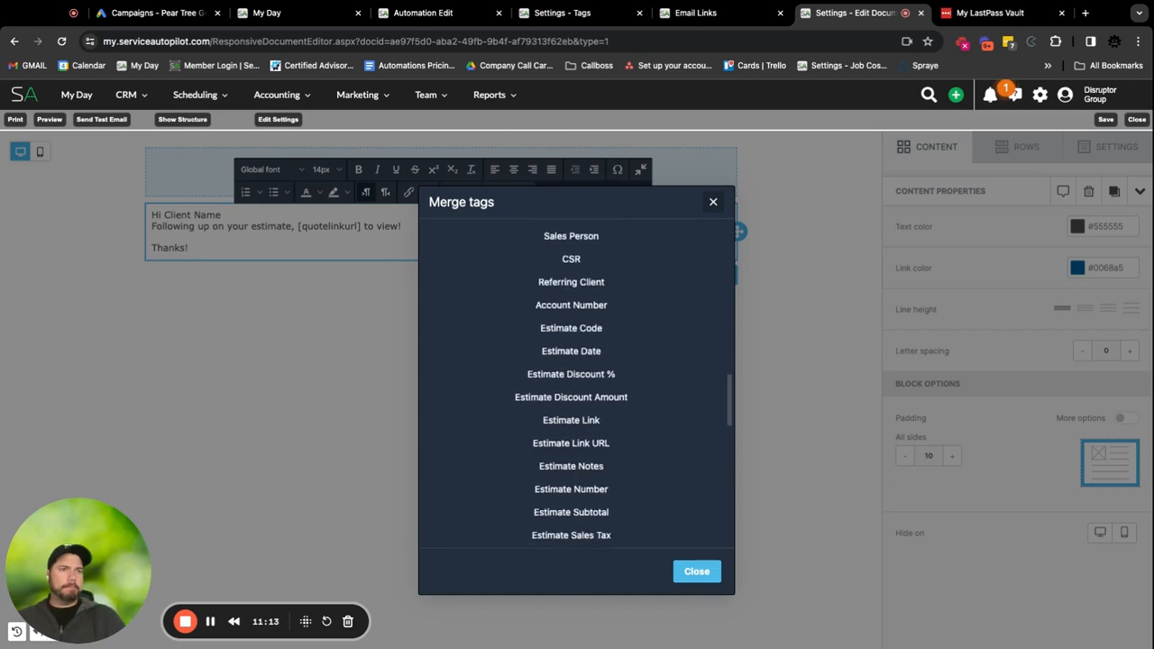
pyautogui.scroll(-6, 592, 280)
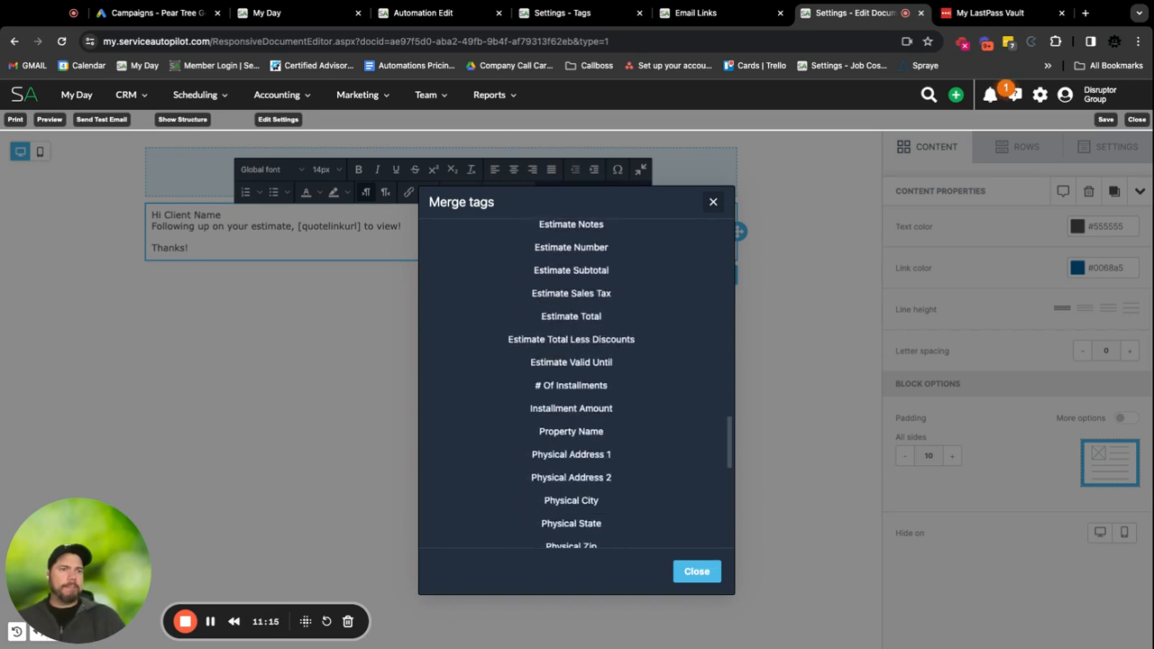
pyautogui.scroll(-1, 591, 270)
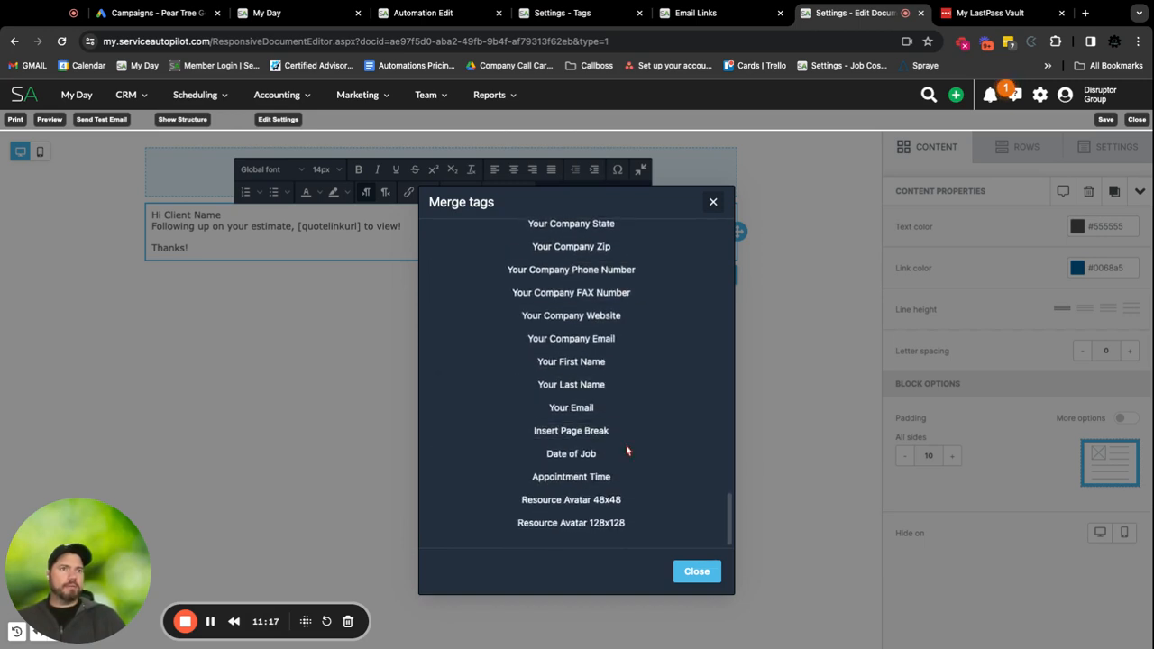
pyautogui.scroll(5, 609, 406)
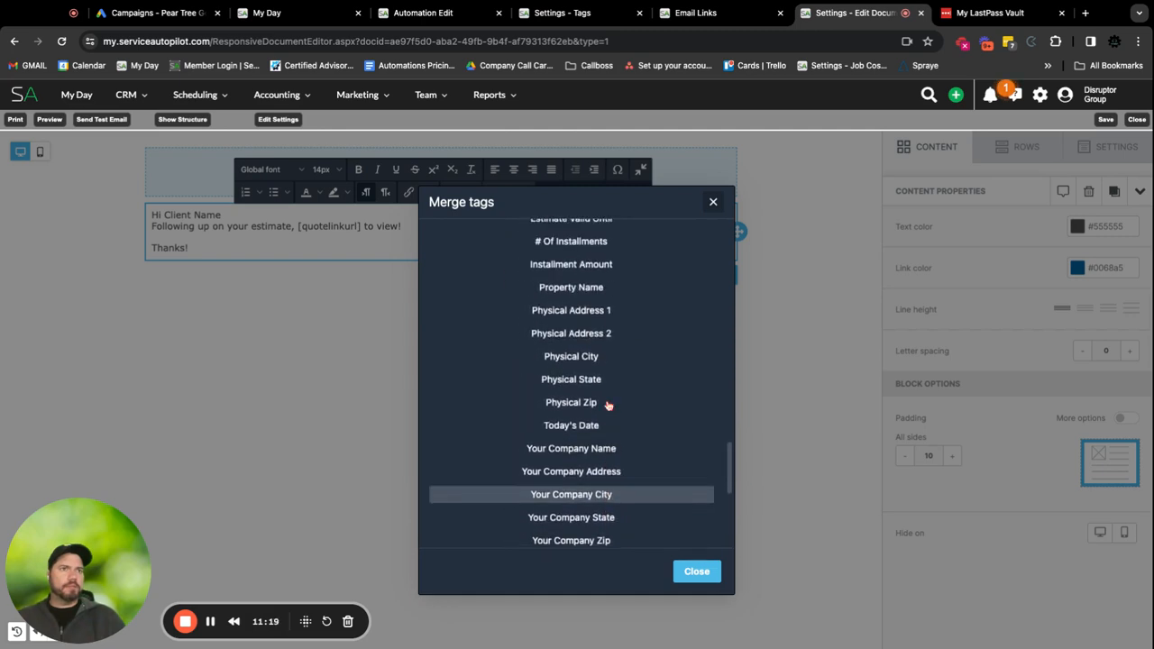
pyautogui.scroll(5, 609, 406)
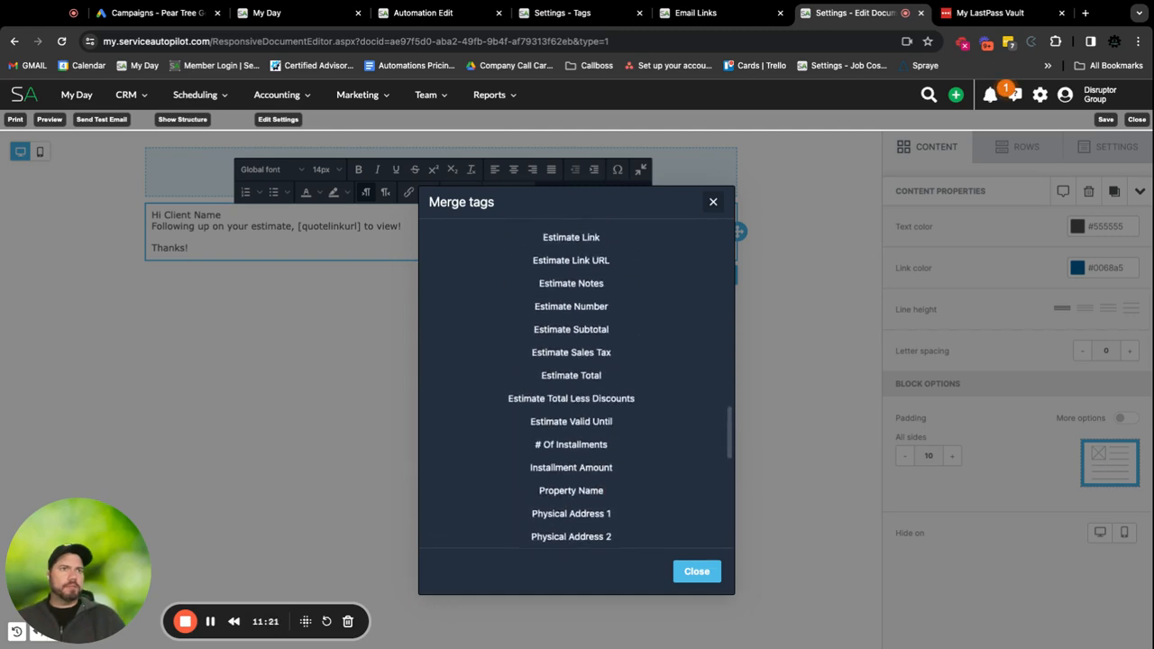
pyautogui.scroll(5, 571, 383)
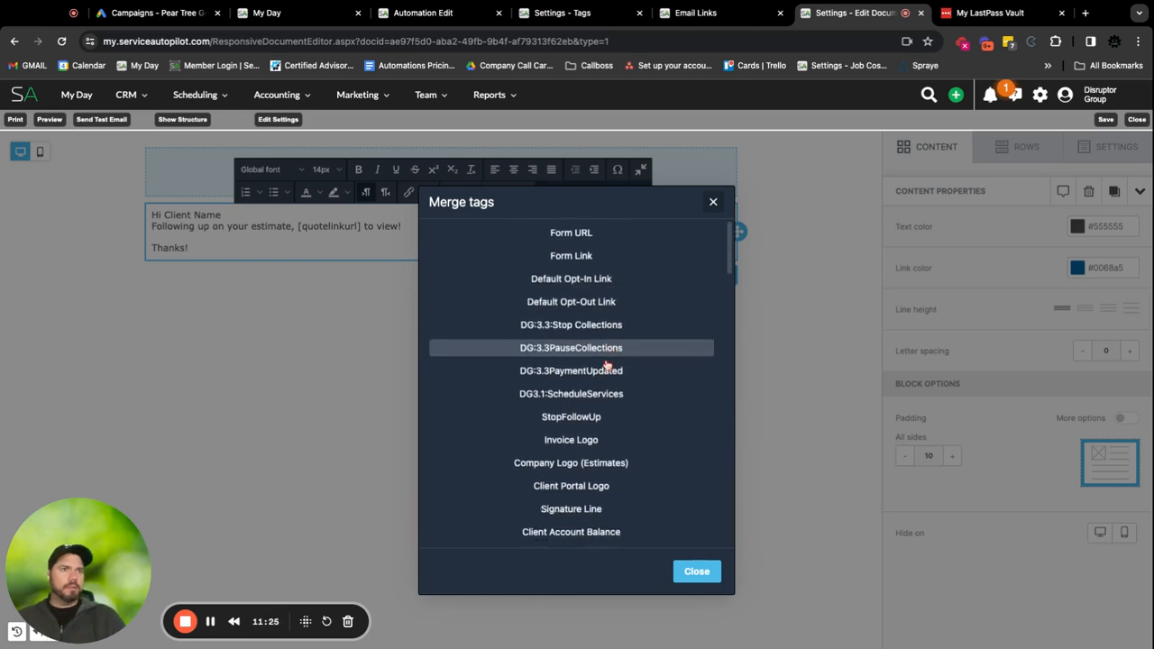
pyautogui.click(588, 420)
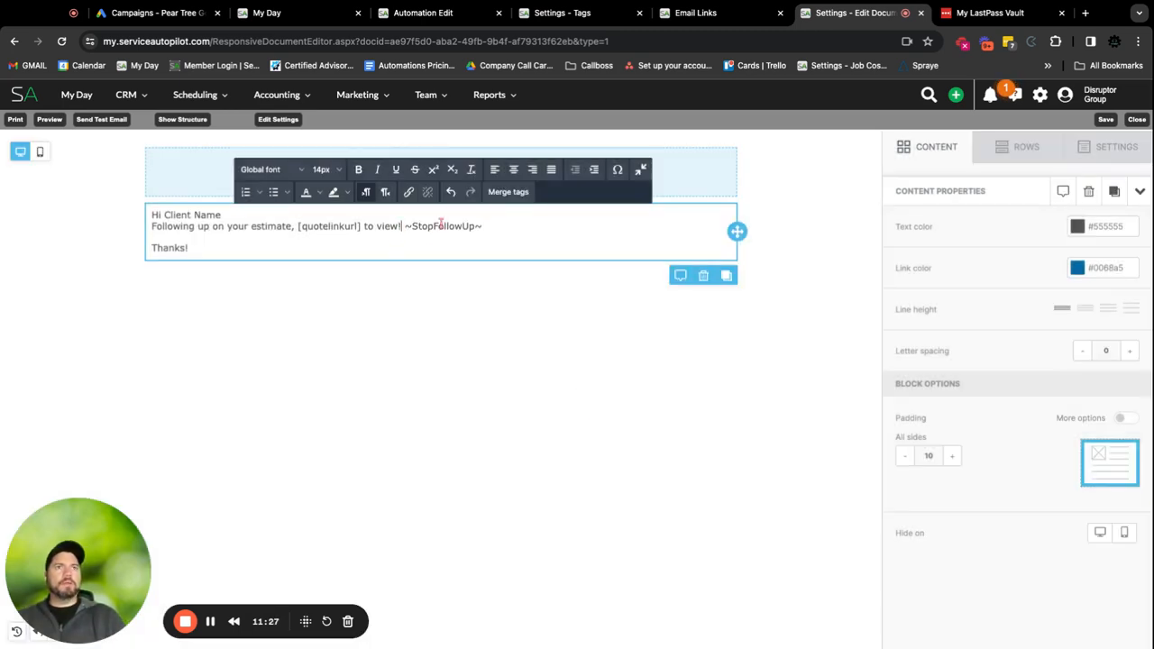
# Move the StopFollowUp merge tag onto its own line, follow it with "if you want me to stop following up!", and save the document.
pyautogui.press('Return')
pyautogui.press('Return')
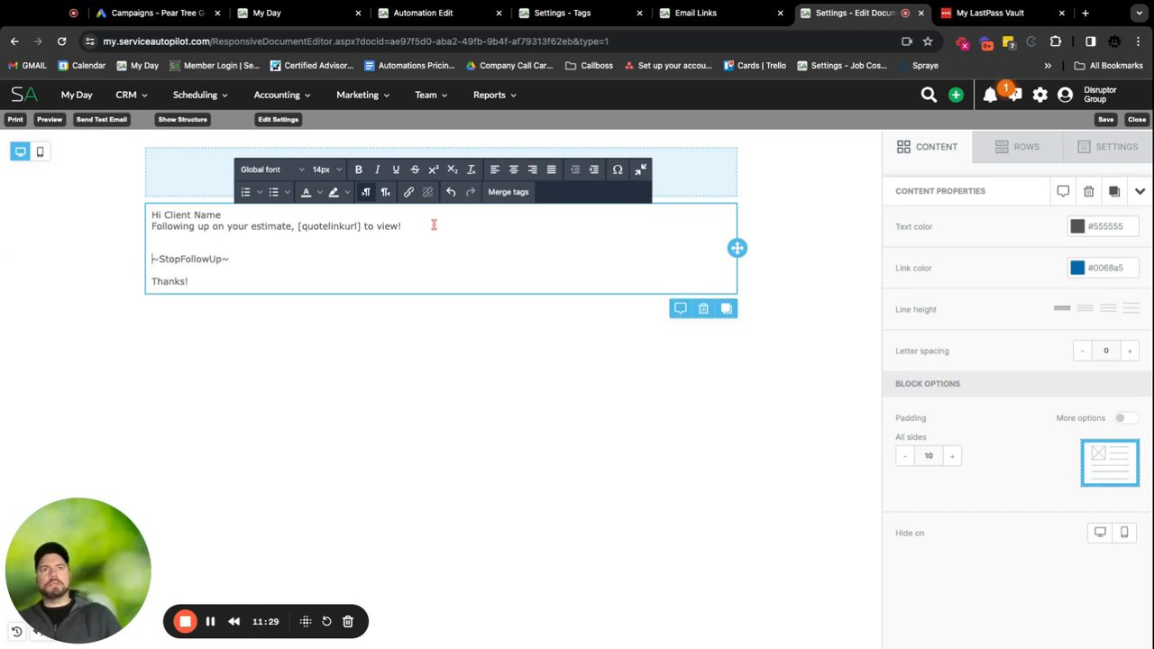
pyautogui.click(377, 258)
pyautogui.write('if y')
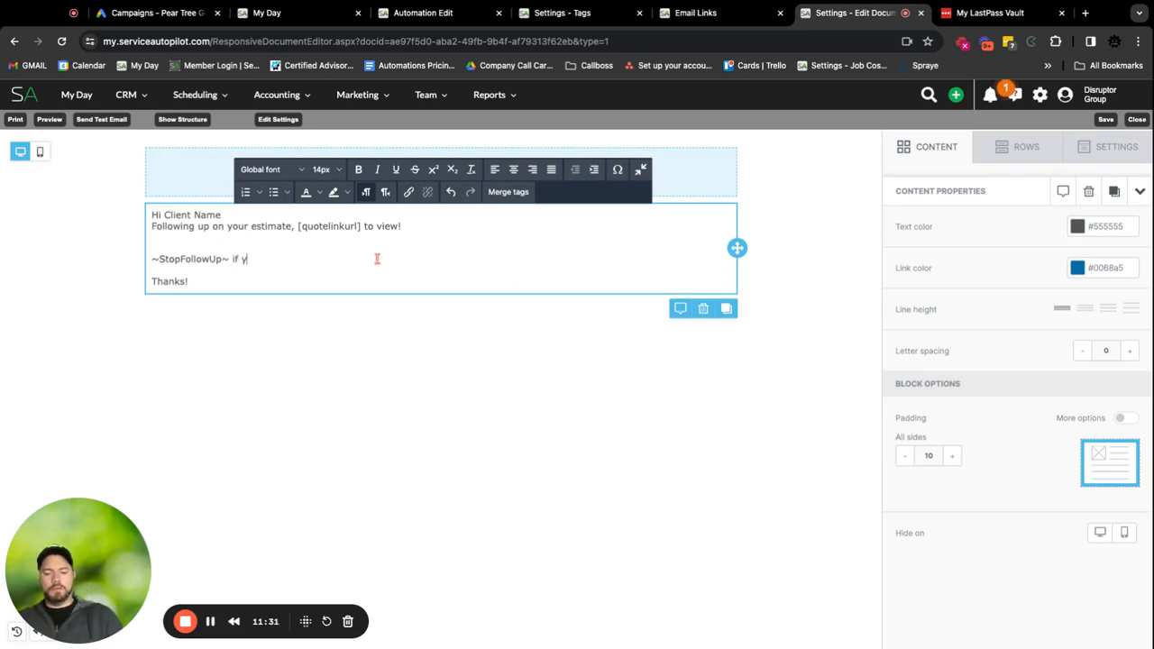
pyautogui.write('ou want me to stop following up!')
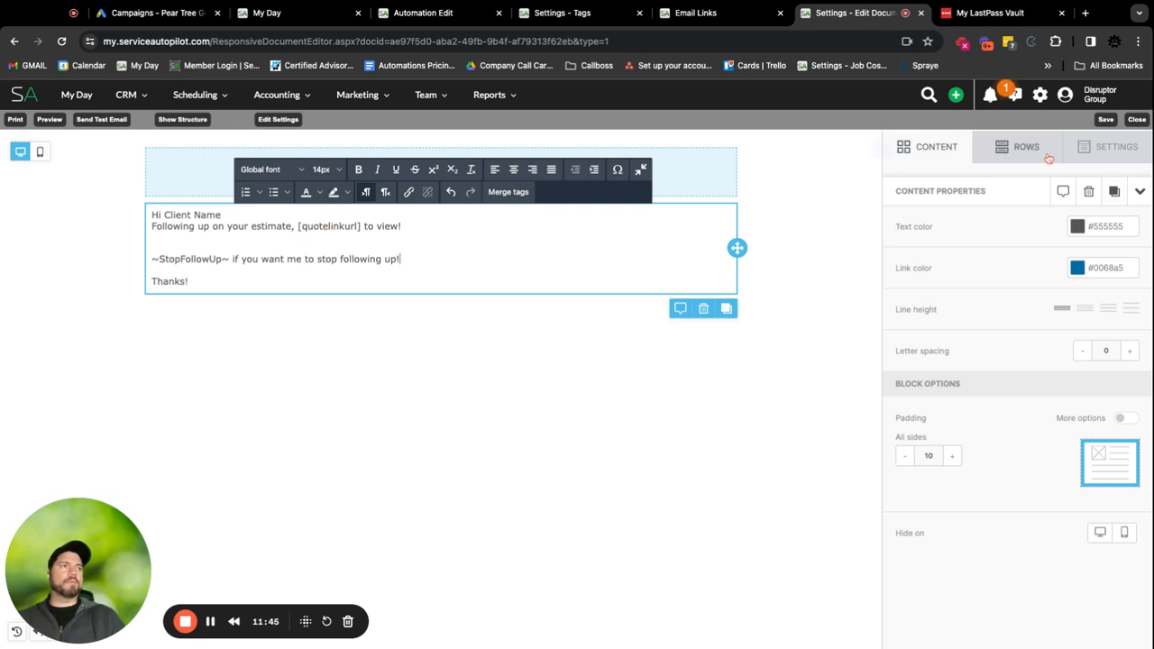
pyautogui.click(1105, 119)
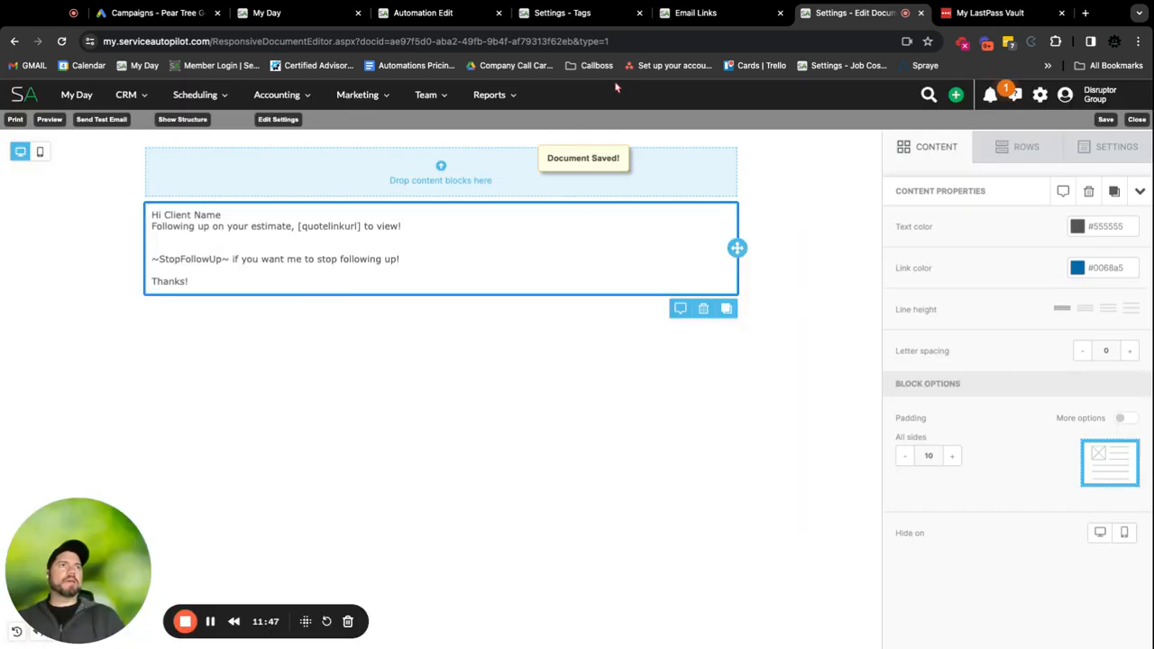
# Return to the Estimate Follow Up automation and start a sequence named Tag, with re-entry allowed after 1 day and a "Tag was added" trigger.
pyautogui.click(426, 15)
pyautogui.click(383, 154)
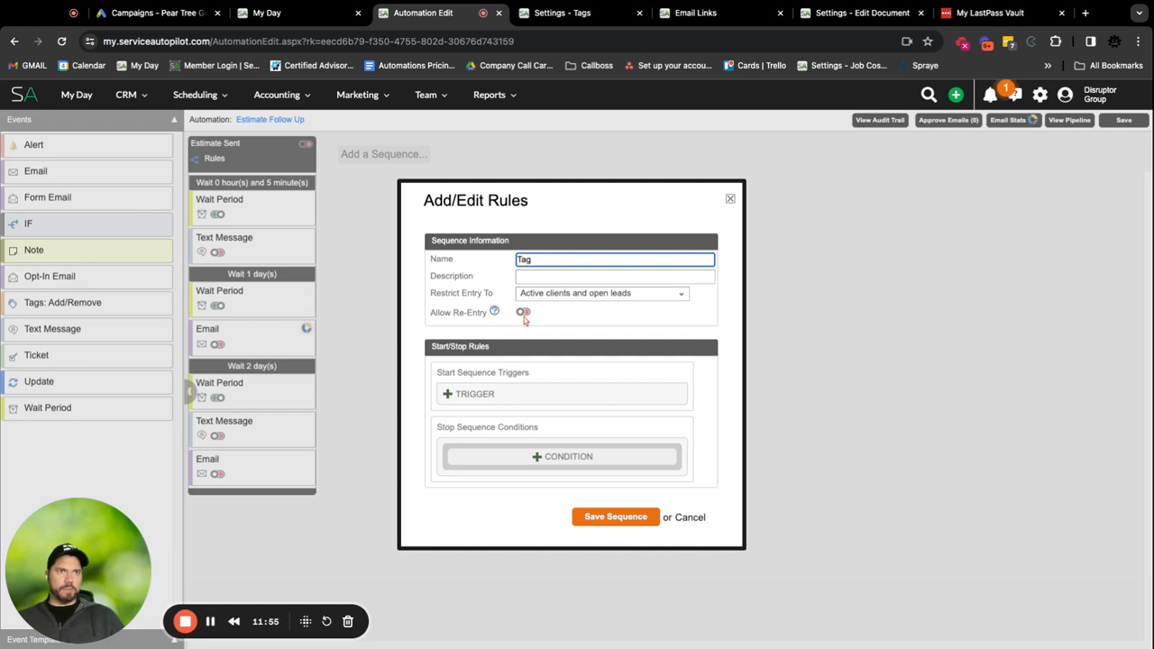
pyautogui.click(523, 312)
pyautogui.click(478, 399)
pyautogui.click(518, 394)
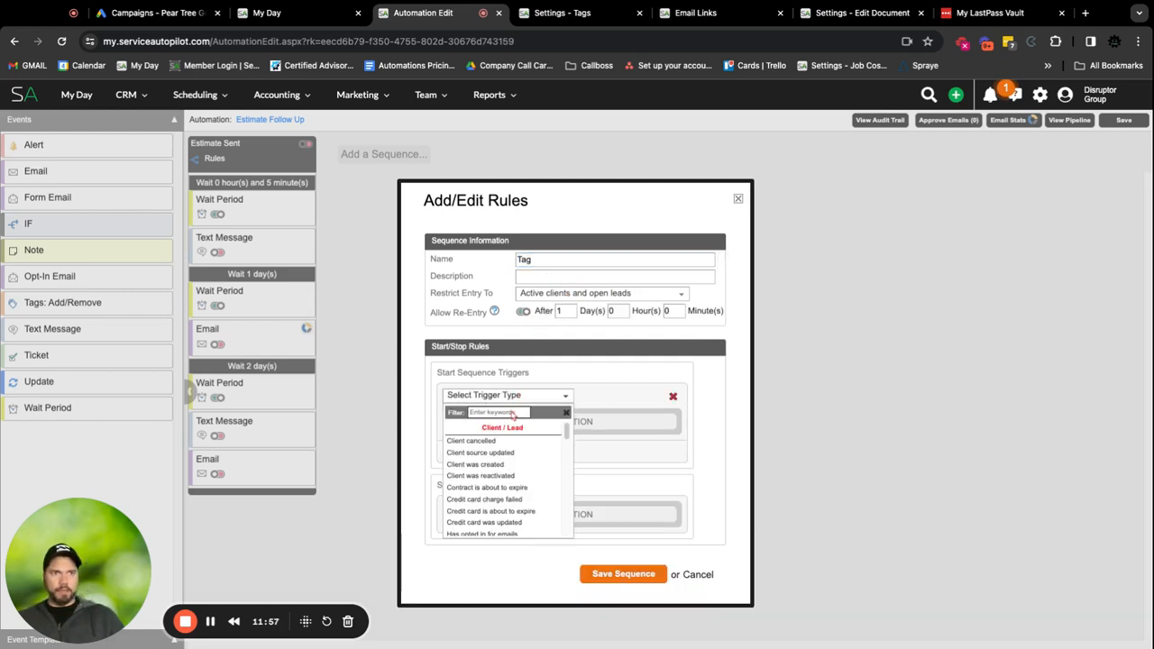
pyautogui.write('tag')
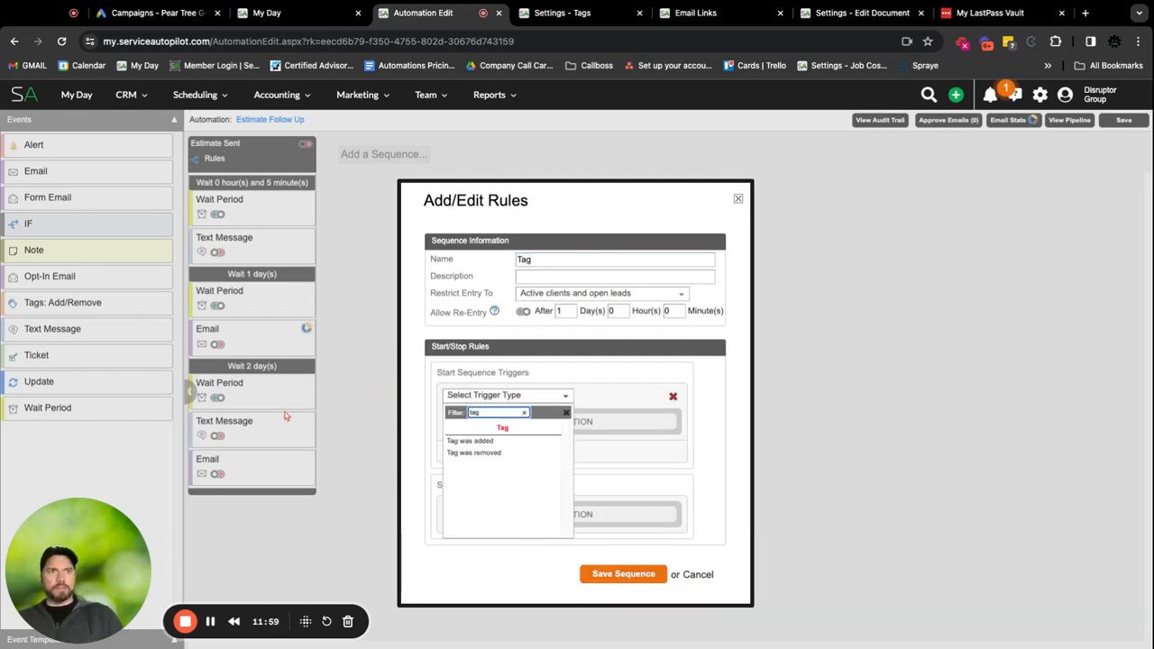
pyautogui.click(492, 441)
# Search the trigger's event tags for "stop", and save the Tag sequence and the automation.
pyautogui.click(578, 419)
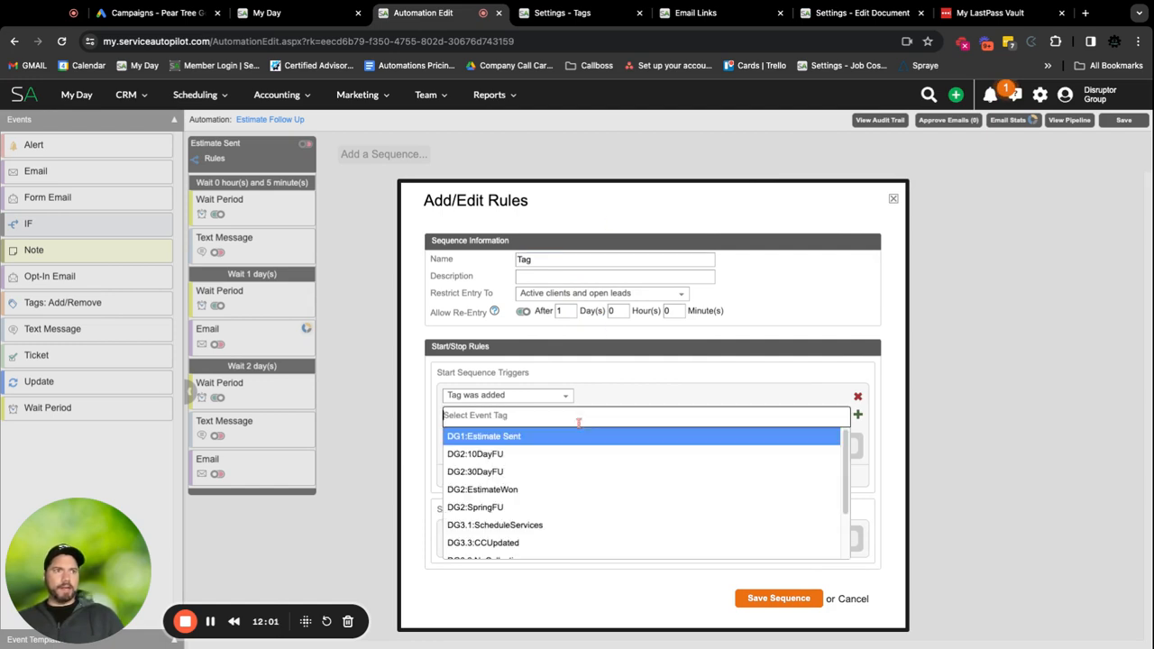
pyautogui.write('stop')
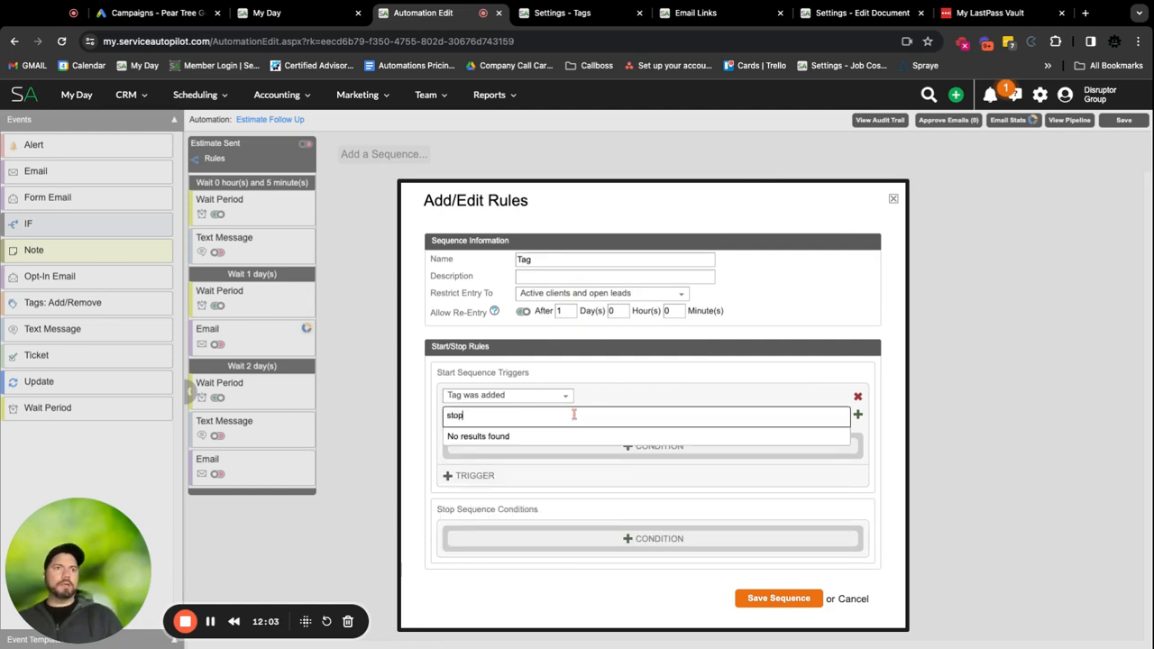
pyautogui.click(781, 599)
pyautogui.click(1123, 119)
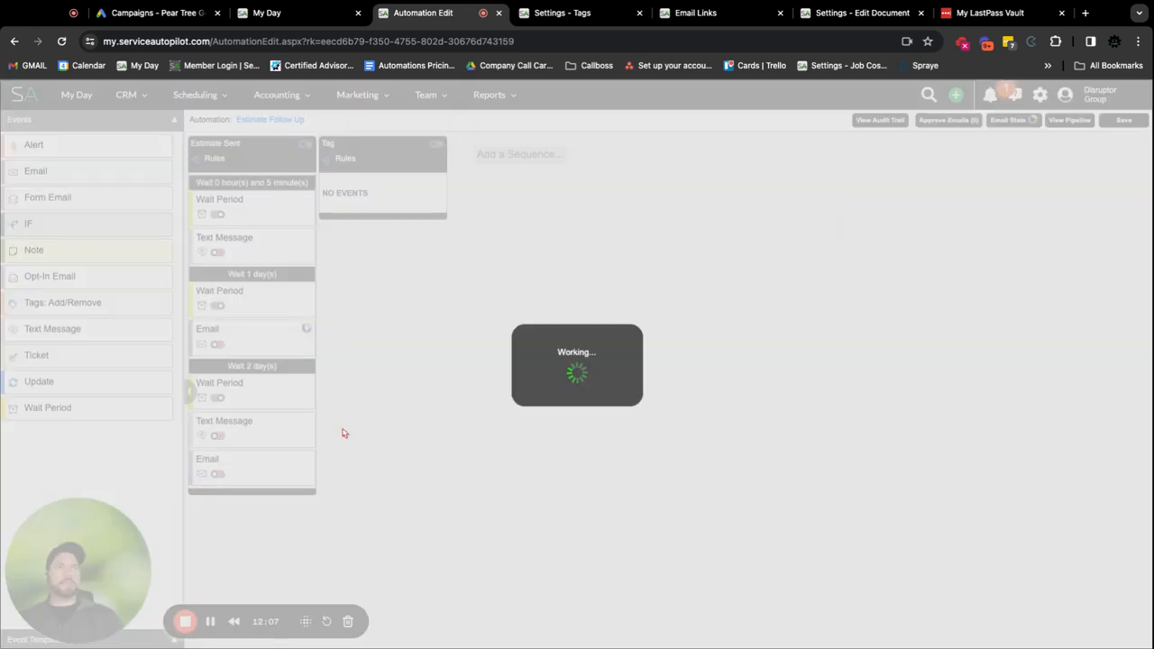
# Reload the automation, set the Tag sequence's "Tag was added" trigger to the StopFollowUp-Test tag, and save the sequence.
pyautogui.press('super+r')
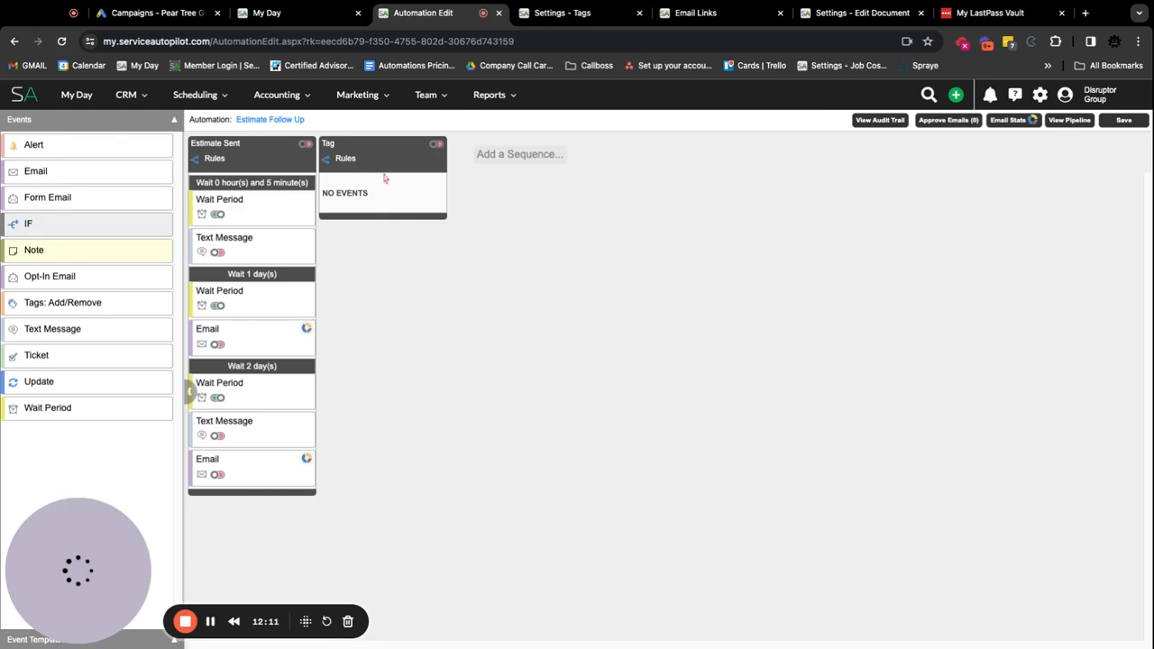
pyautogui.click(347, 158)
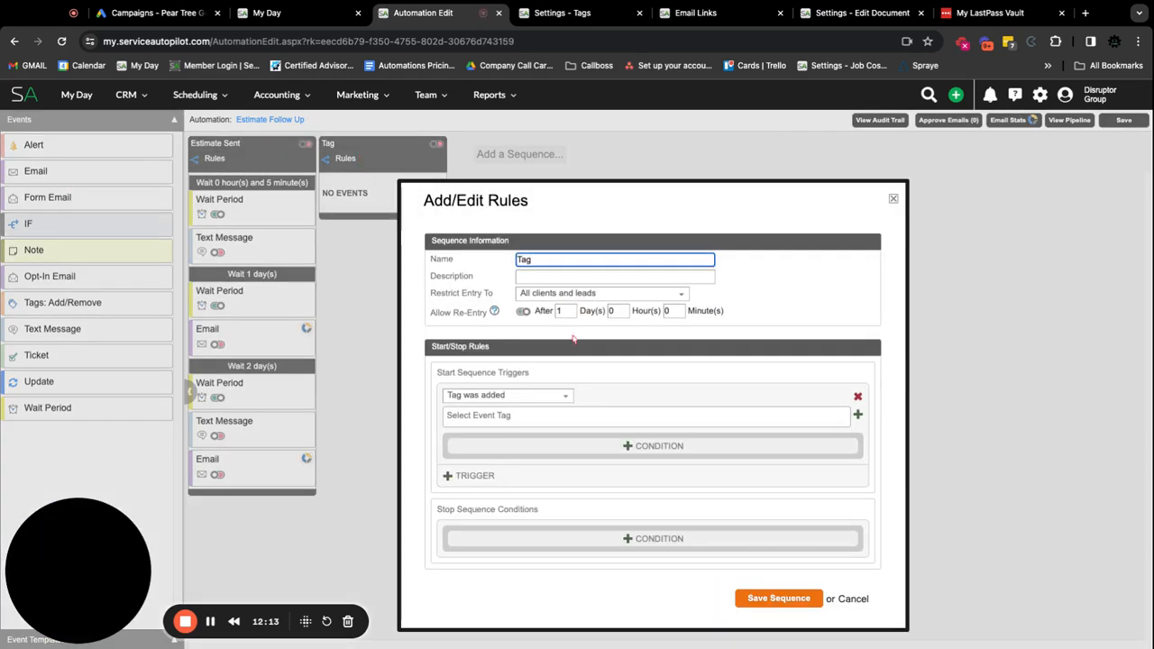
pyautogui.click(533, 416)
pyautogui.write('stop')
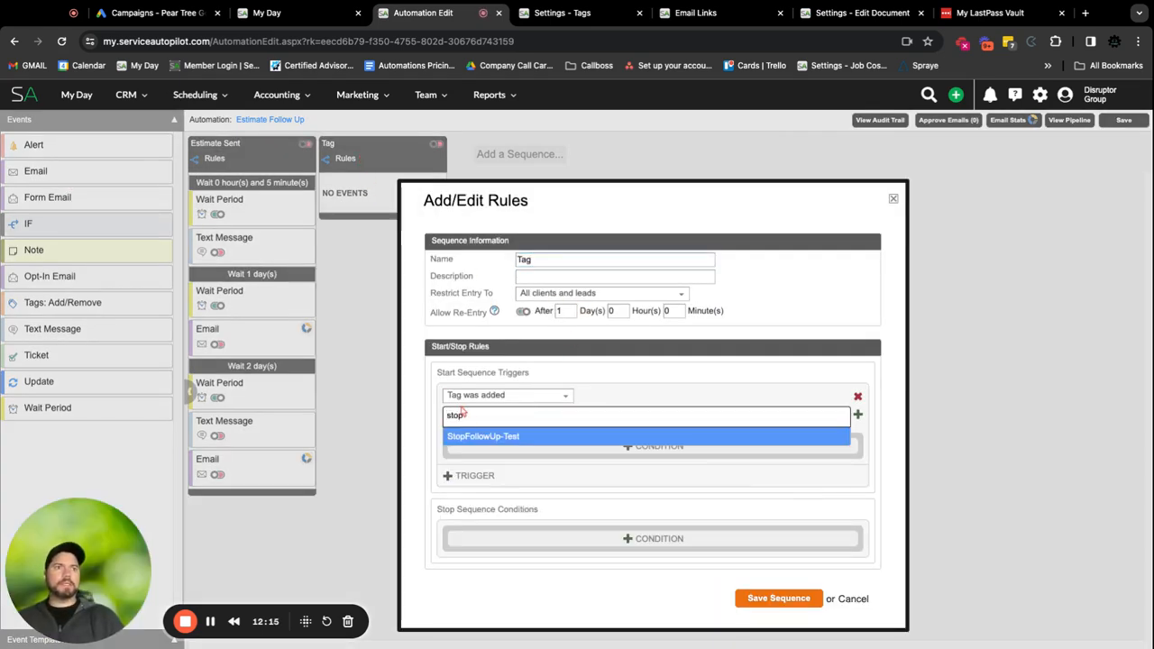
pyautogui.click(483, 436)
pyautogui.click(780, 601)
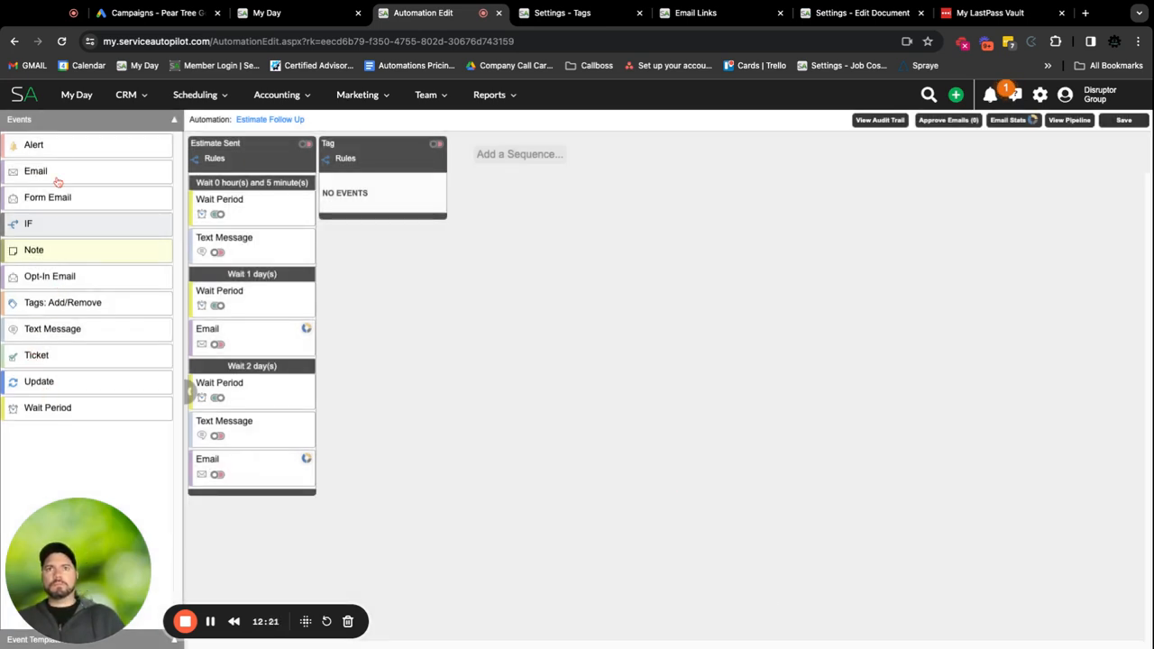
# Add a Ticket event to the Tag sequence, assigned to the responsible employee with the Estimate category.
pyautogui.moveTo(57, 355); pyautogui.dragTo(394, 202)
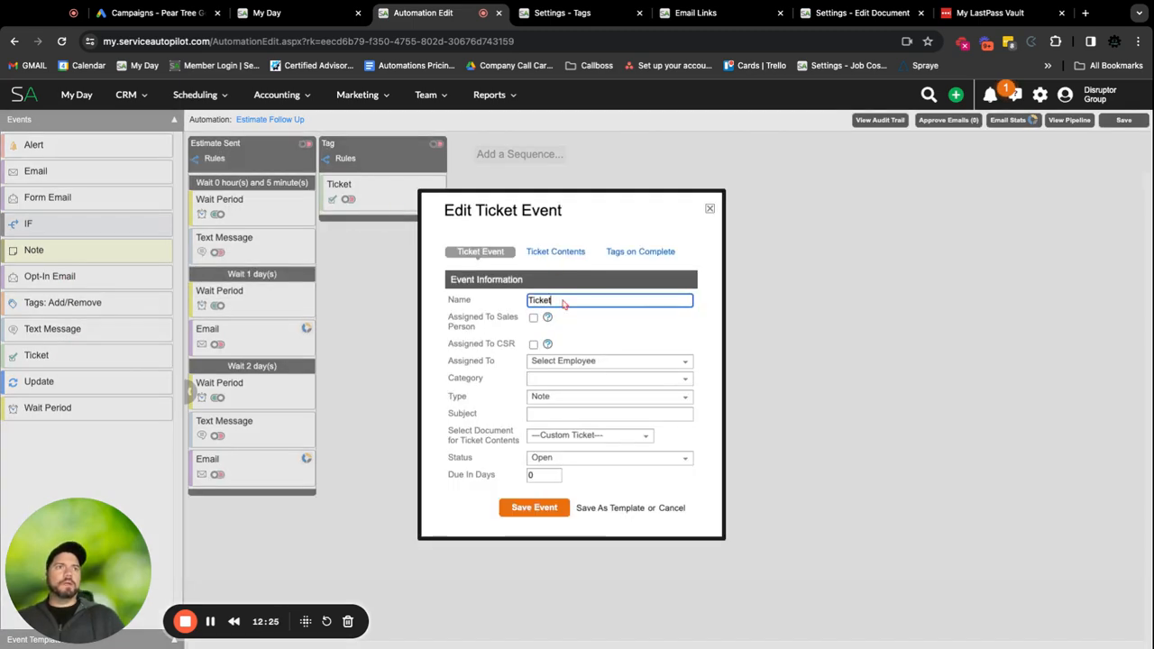
pyautogui.click(563, 364)
pyautogui.click(556, 429)
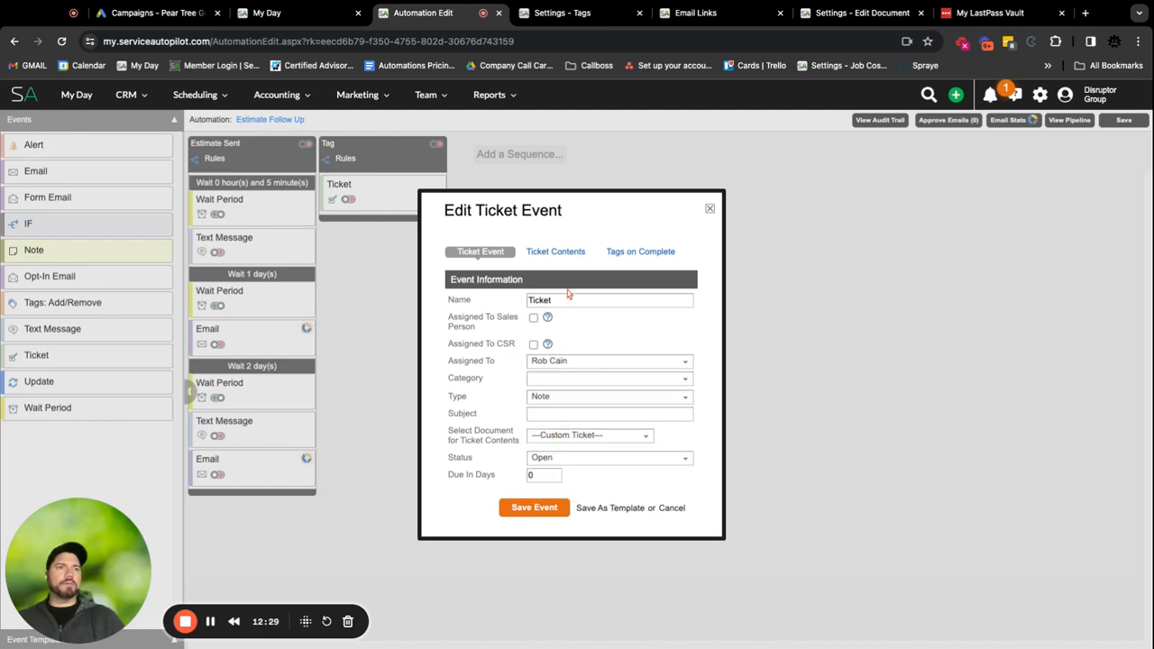
pyautogui.click(563, 378)
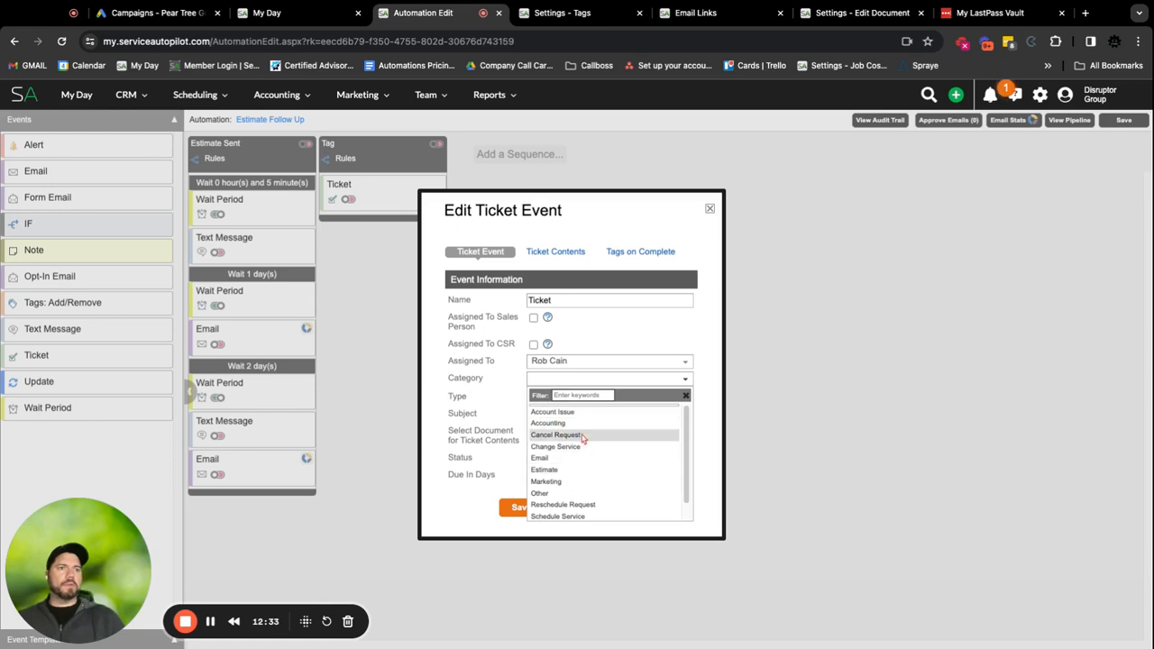
pyautogui.click(550, 469)
# Set the ticket's type to Note and its subject to "Requested to stop following up", keeping Custom Ticket as the contents document.
pyautogui.click(550, 400)
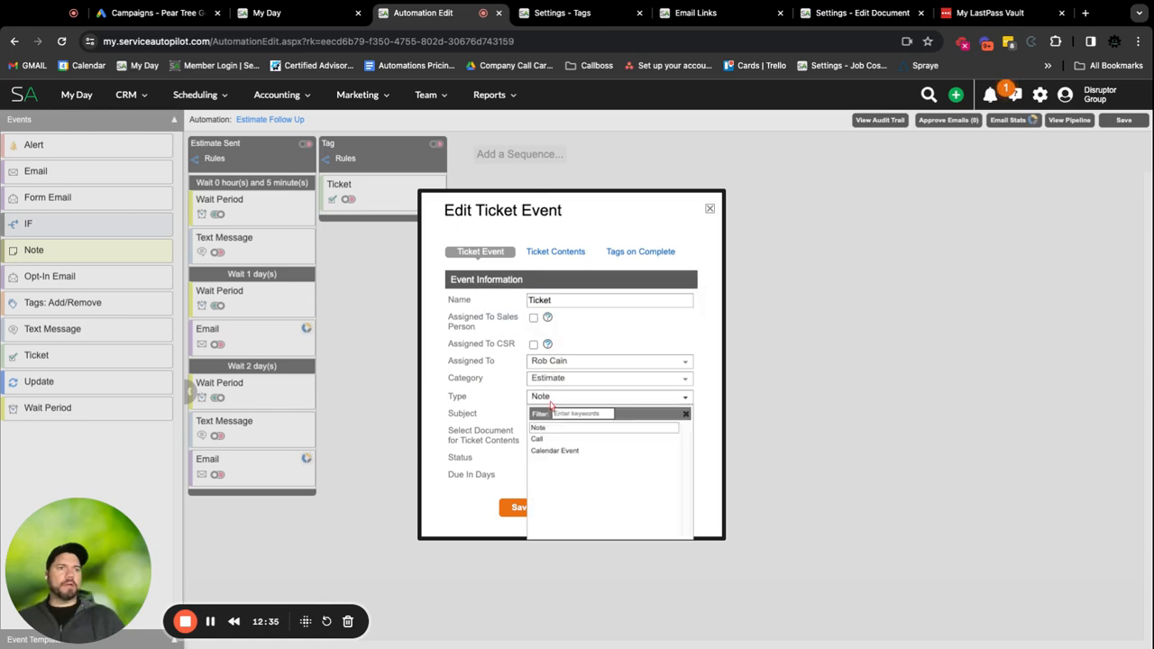
pyautogui.click(546, 426)
pyautogui.click(557, 413)
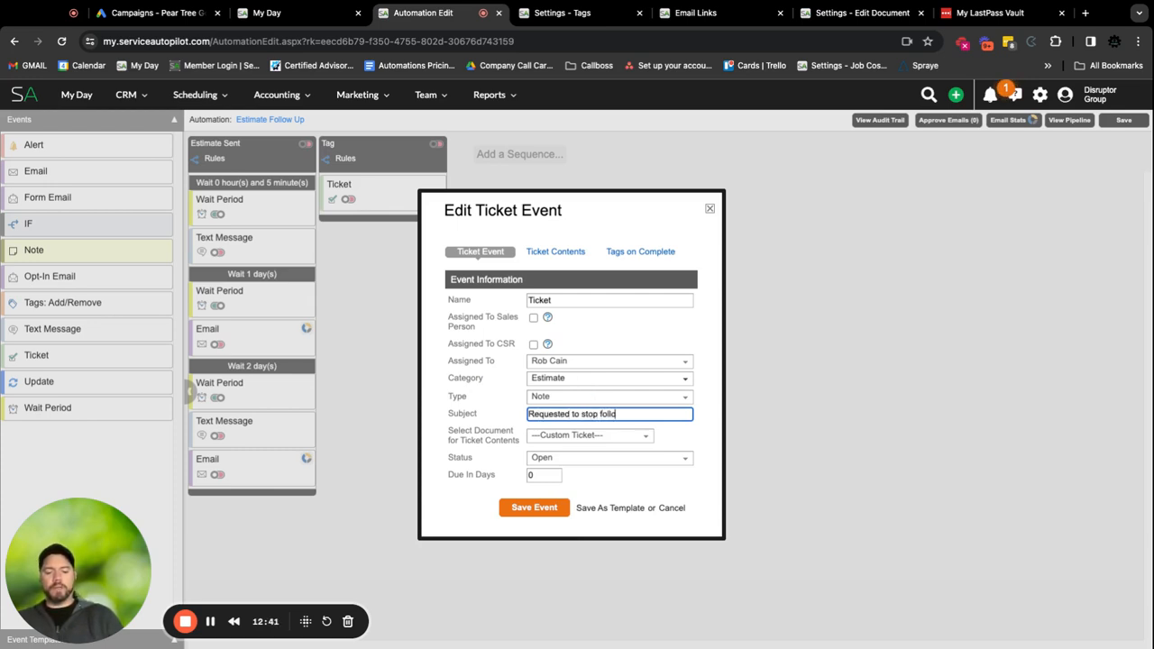
pyautogui.click(594, 436)
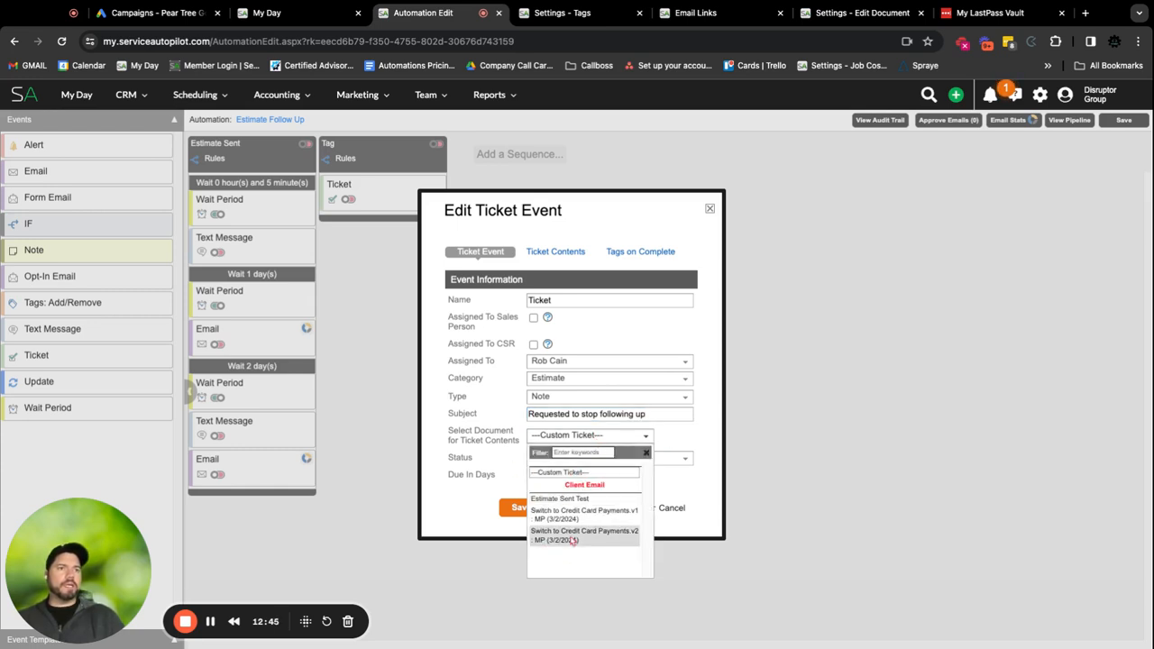
pyautogui.click(563, 473)
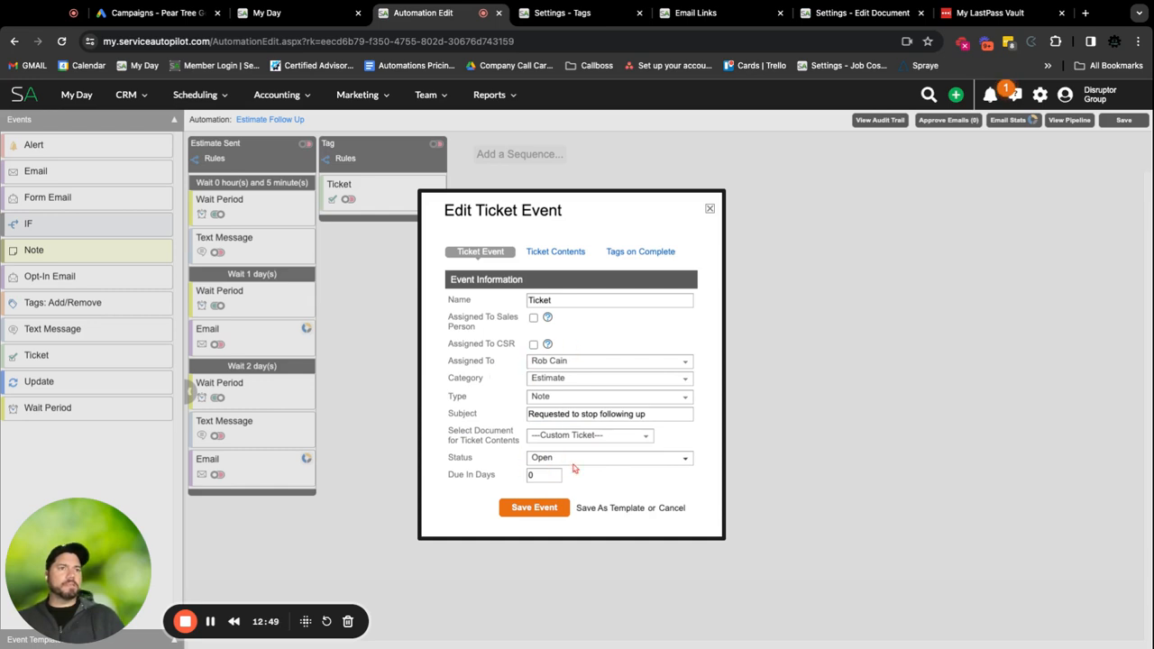
# Write the ticket contents as the Client Name merge field followed by "requested to stop following up".
pyautogui.click(566, 253)
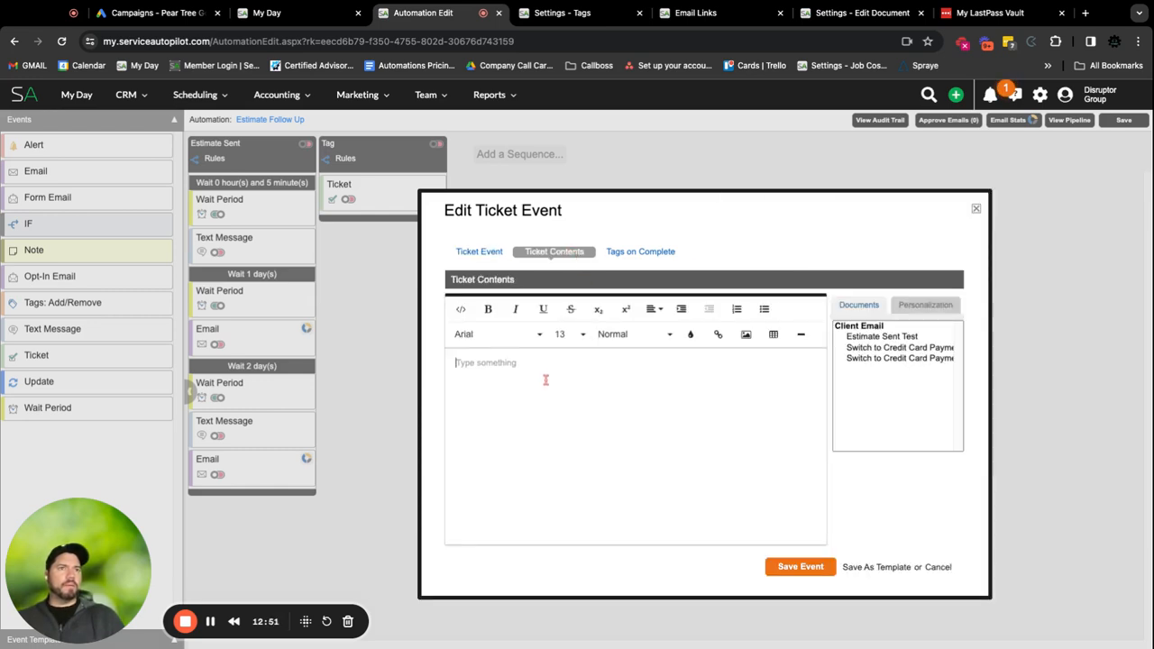
pyautogui.click(935, 303)
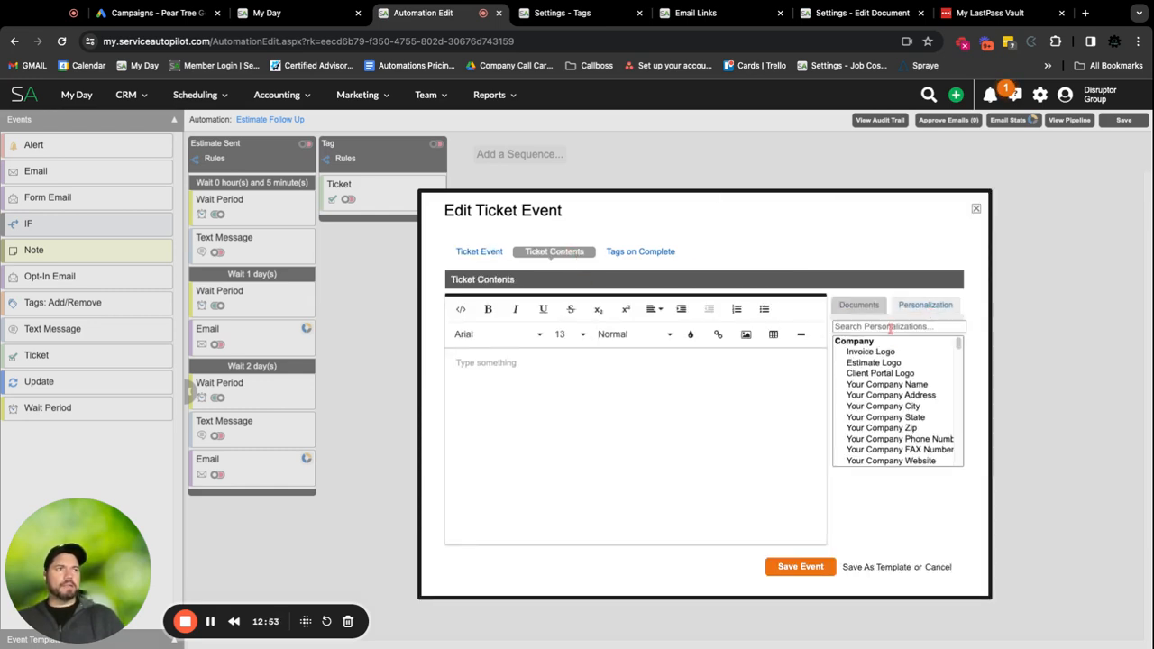
pyautogui.click(891, 326)
pyautogui.write('fir')
pyautogui.press('BackSpace')
pyautogui.press('BackSpace')
pyautogui.press('BackSpace')
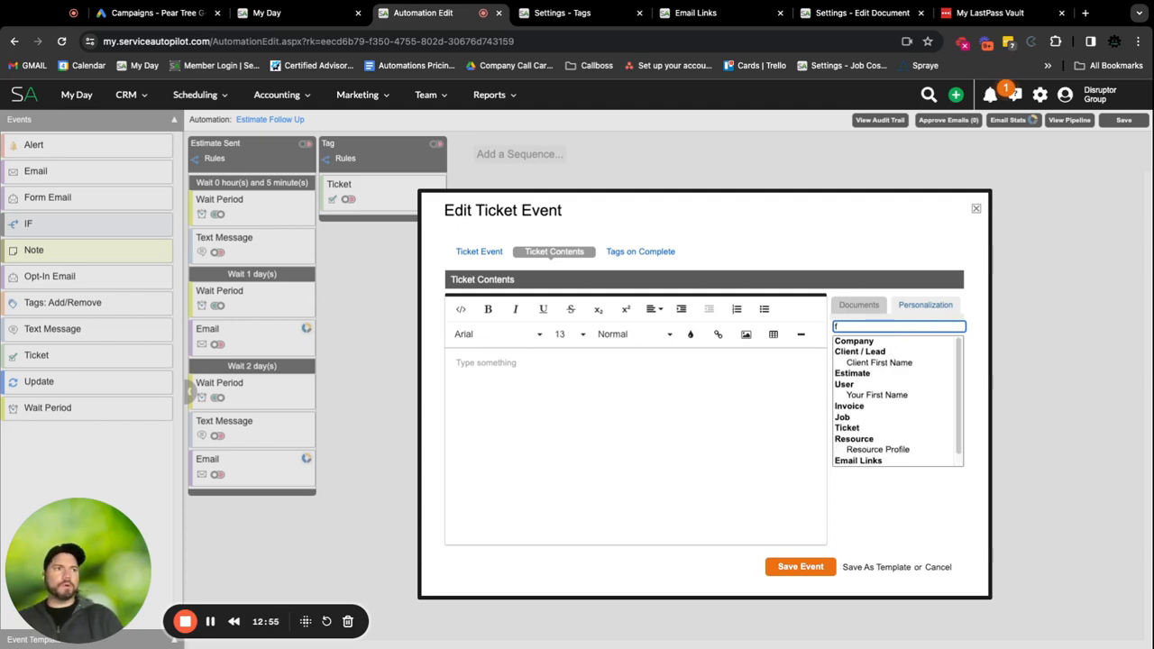
pyautogui.write('name')
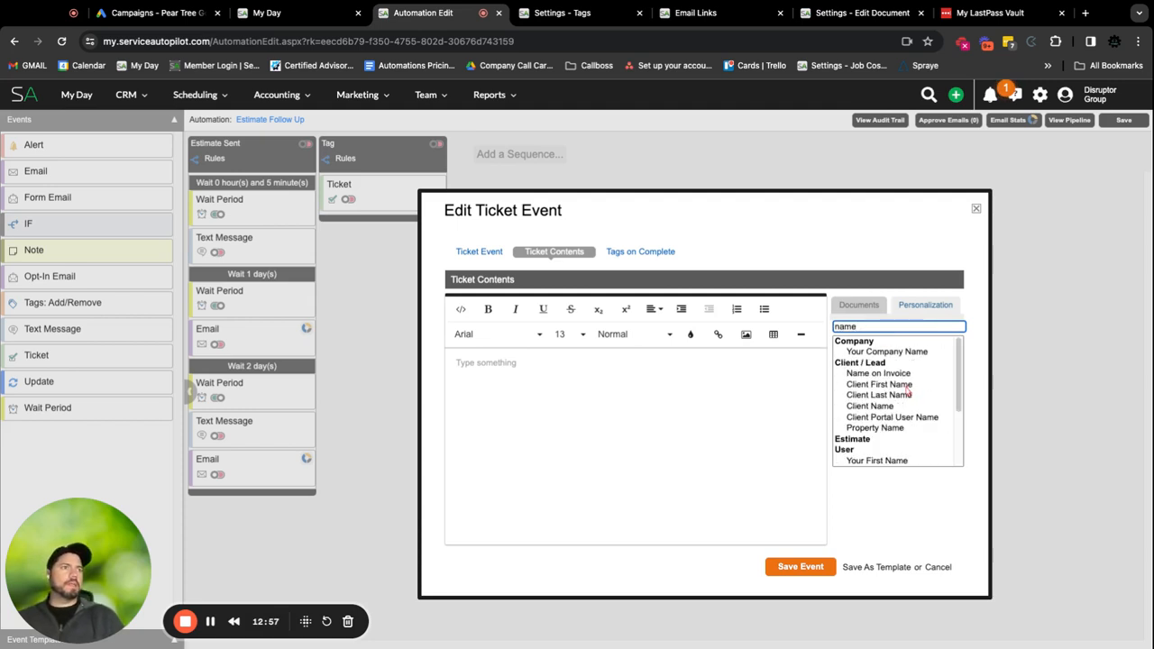
pyautogui.doubleClick(890, 405)
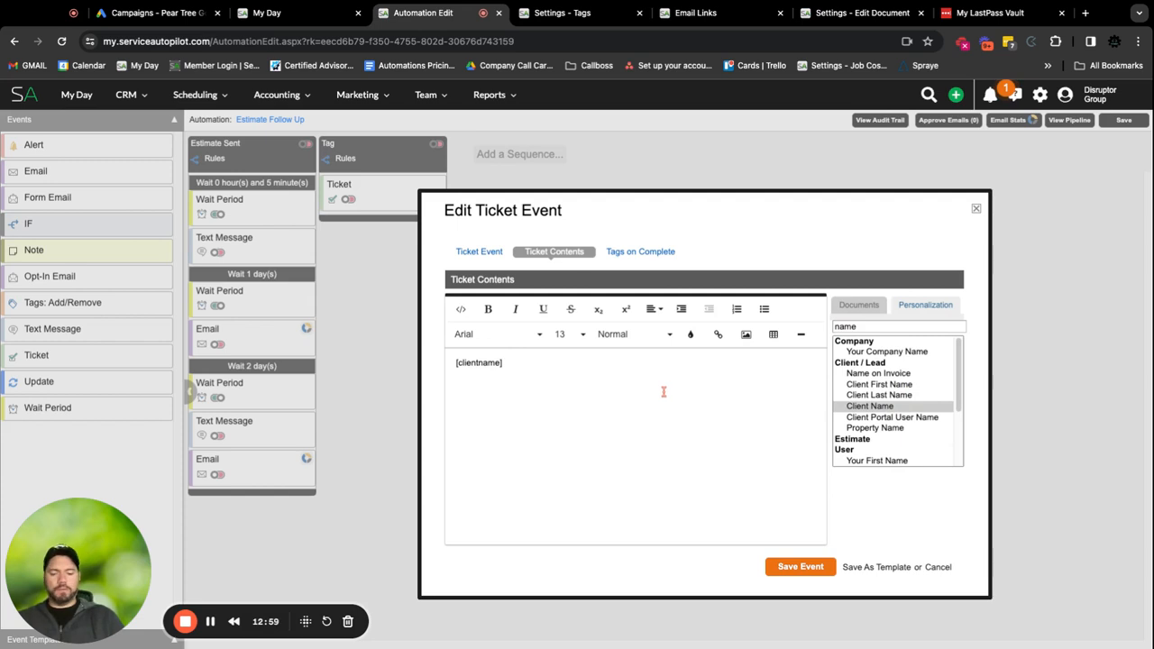
pyautogui.write('requested to stop following up')
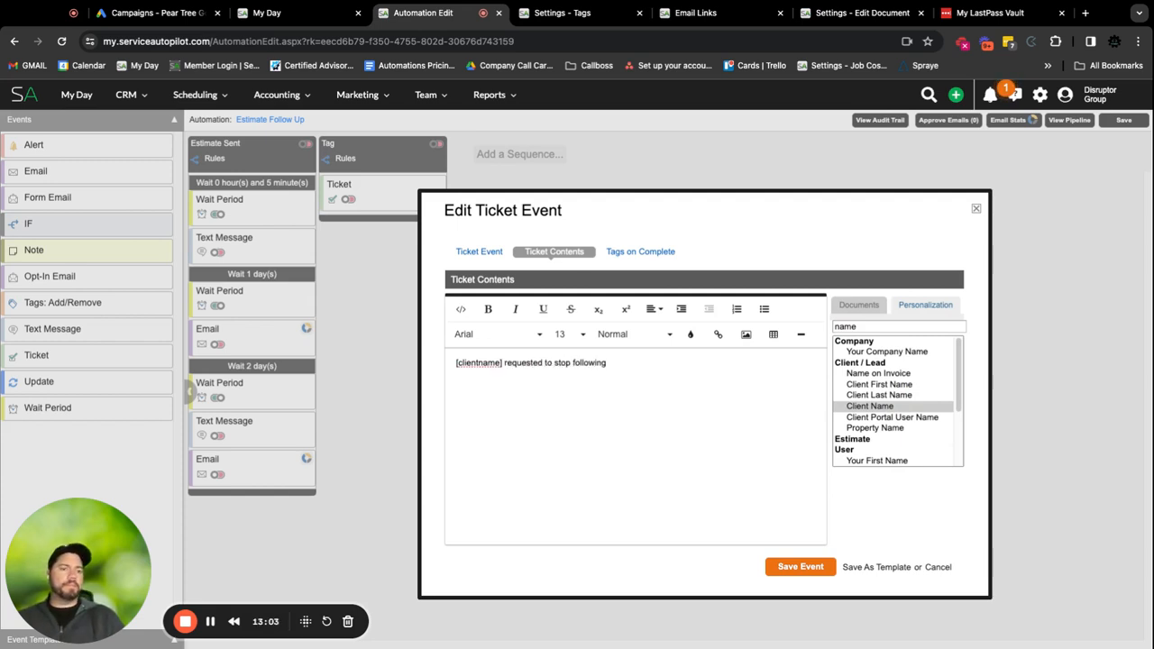
# Make the ticket due in 1 day, review its contents, and save the ticket event.
pyautogui.click(479, 251)
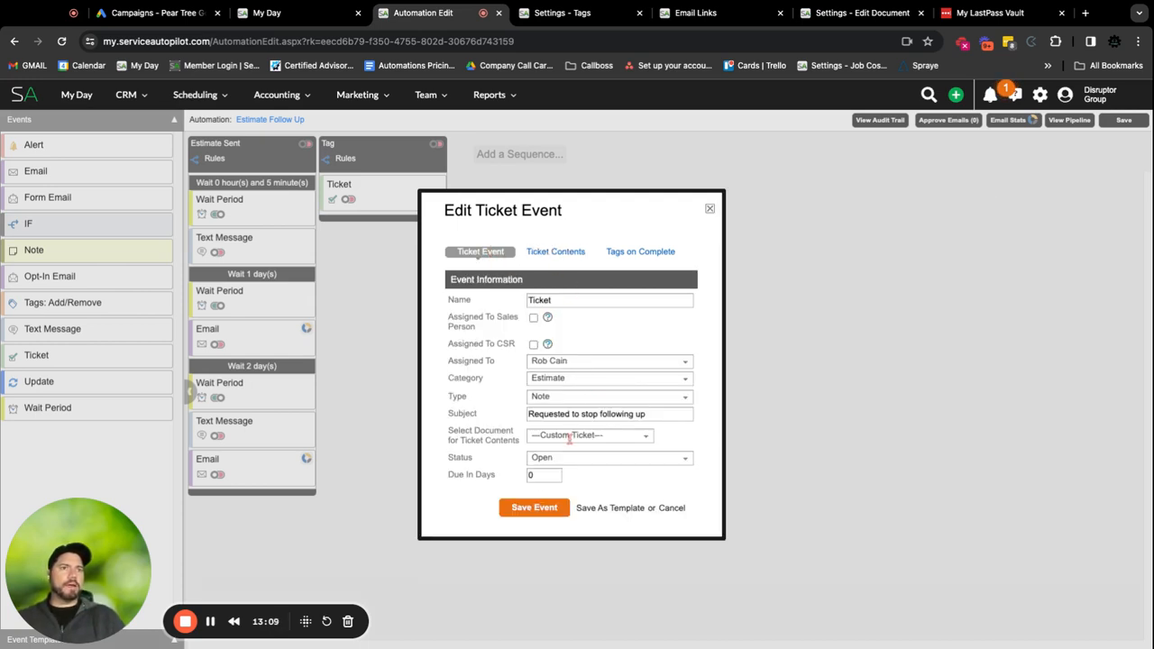
pyautogui.doubleClick(544, 475)
pyautogui.write('1')
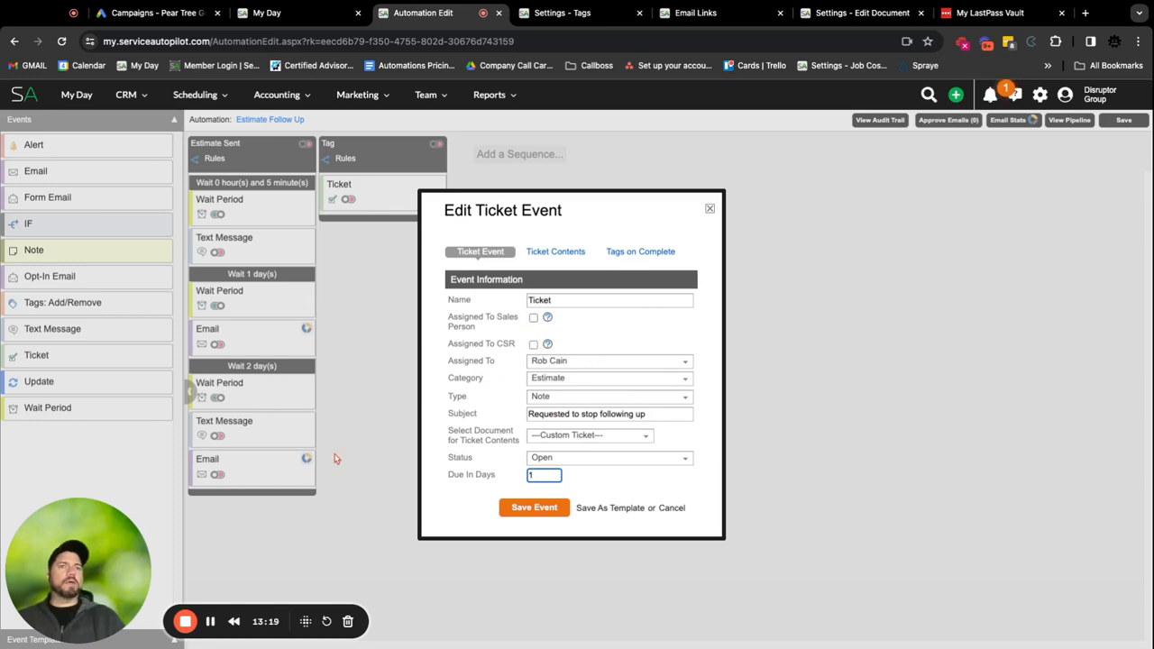
pyautogui.click(554, 252)
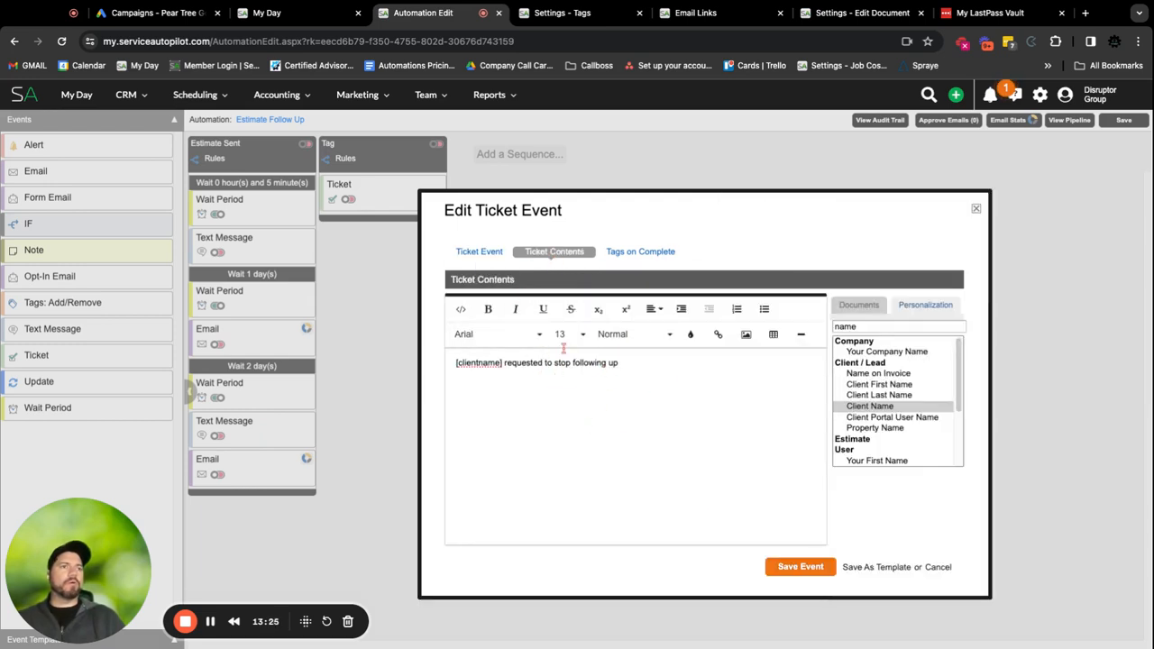
pyautogui.click(793, 567)
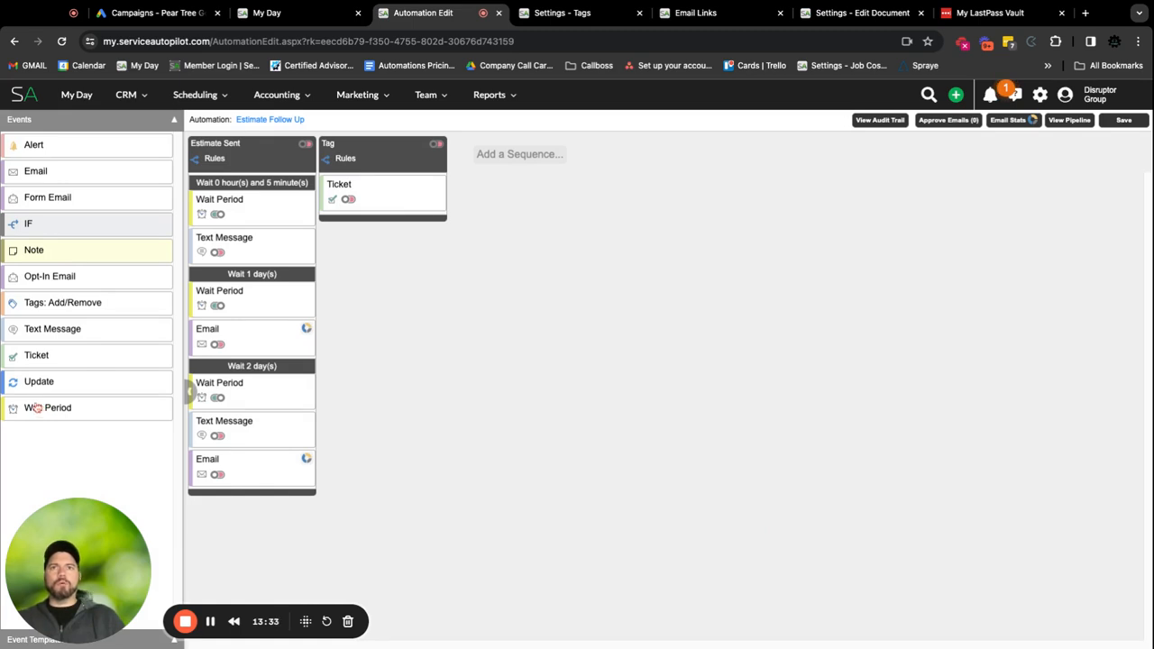
# Add a Tags: Add/Remove event below the ticket that removes the StopFollowUp-Test tag, and save the event.
pyautogui.moveTo(57, 302); pyautogui.dragTo(382, 226)
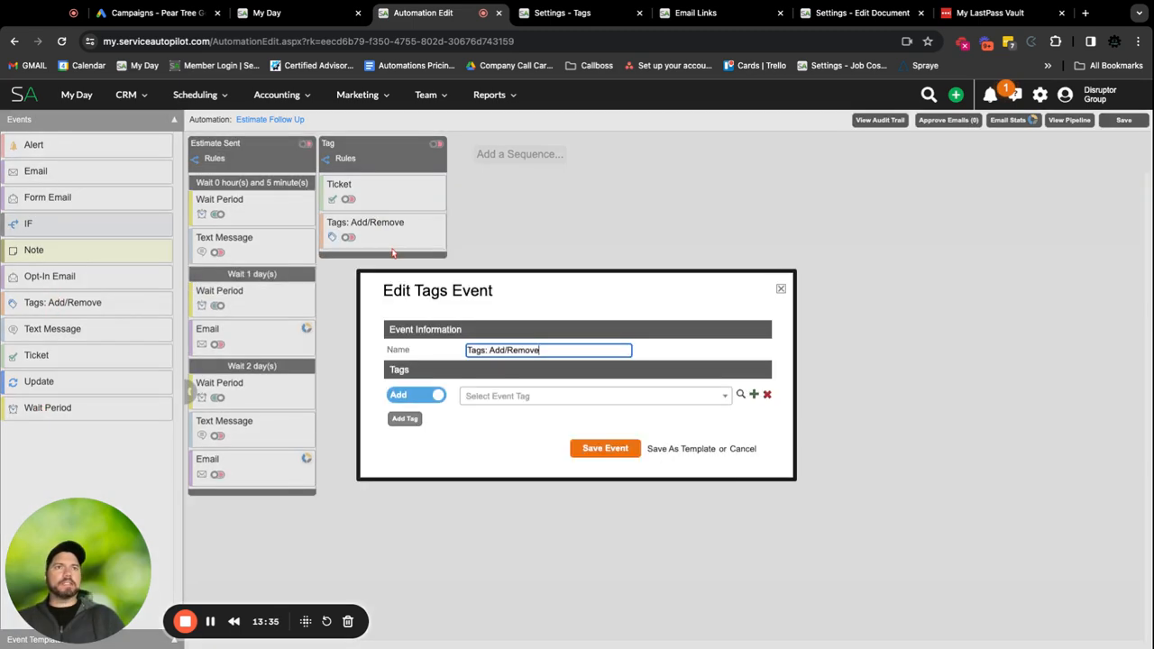
pyautogui.click(410, 394)
pyautogui.click(474, 396)
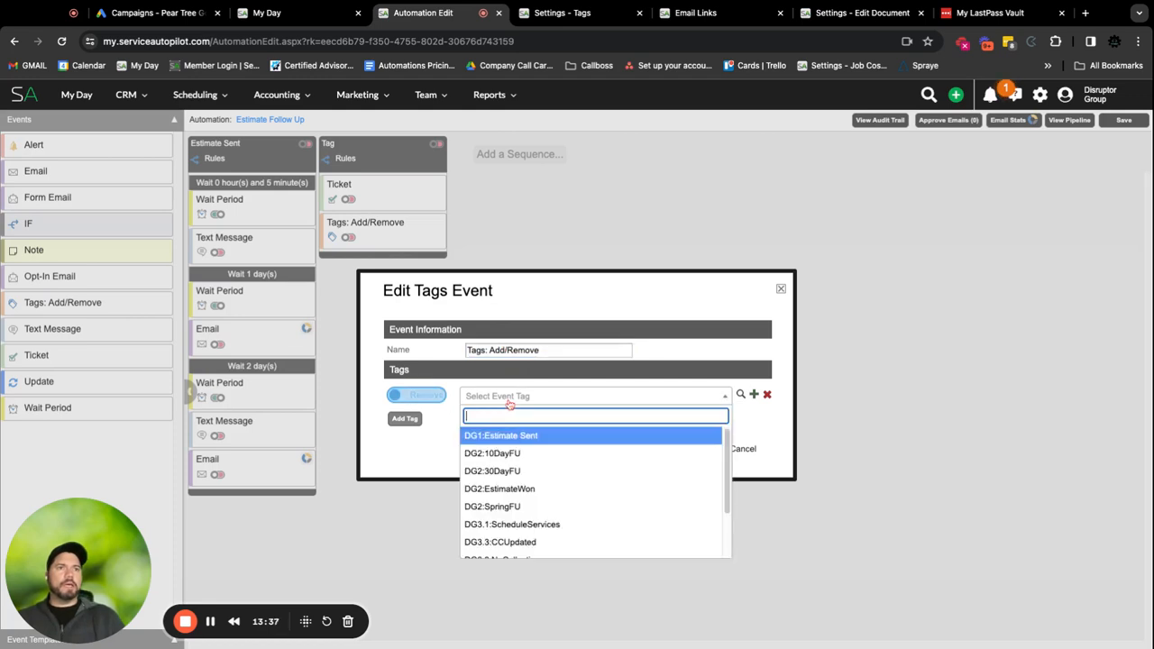
pyautogui.write('stop')
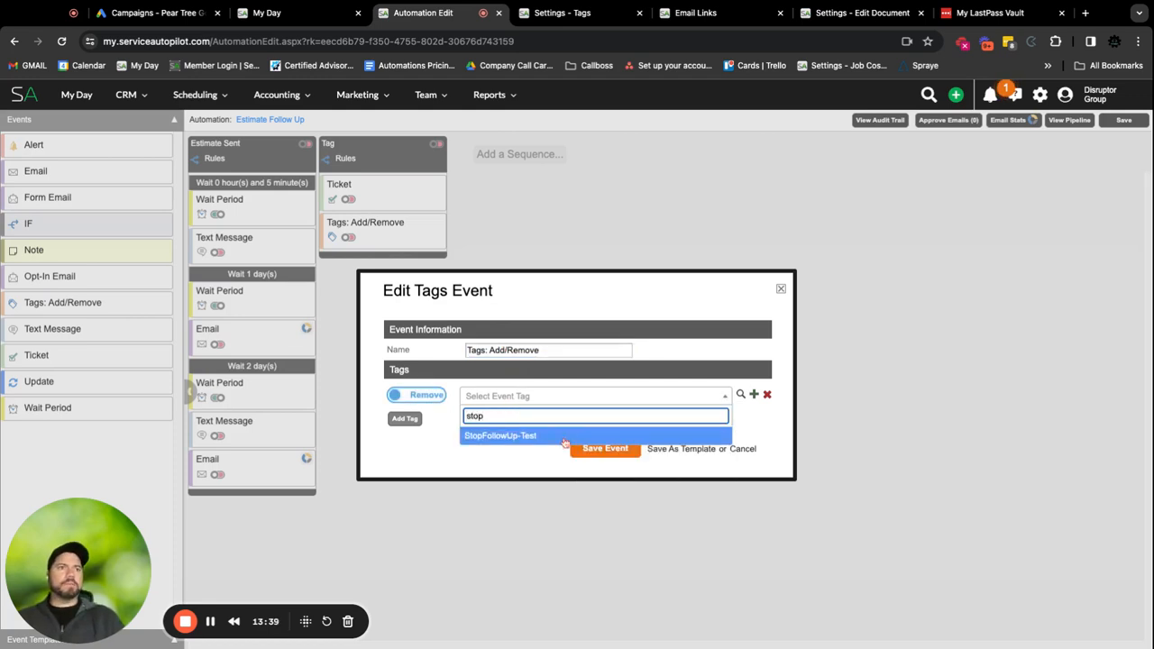
pyautogui.press('Return')
pyautogui.click(604, 448)
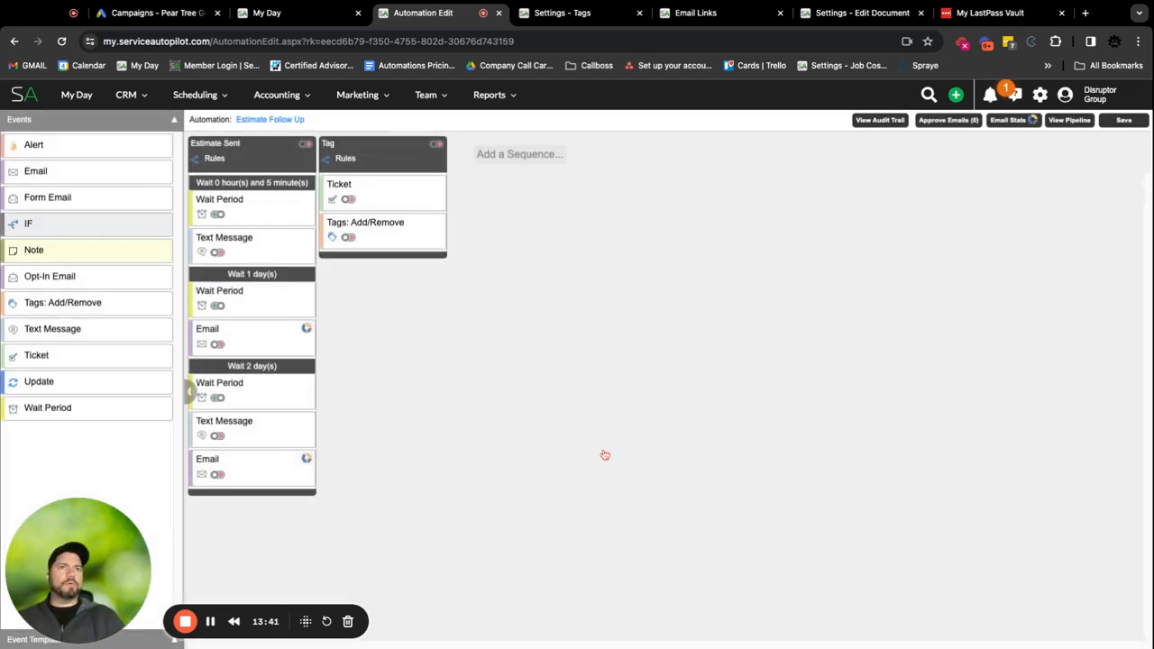